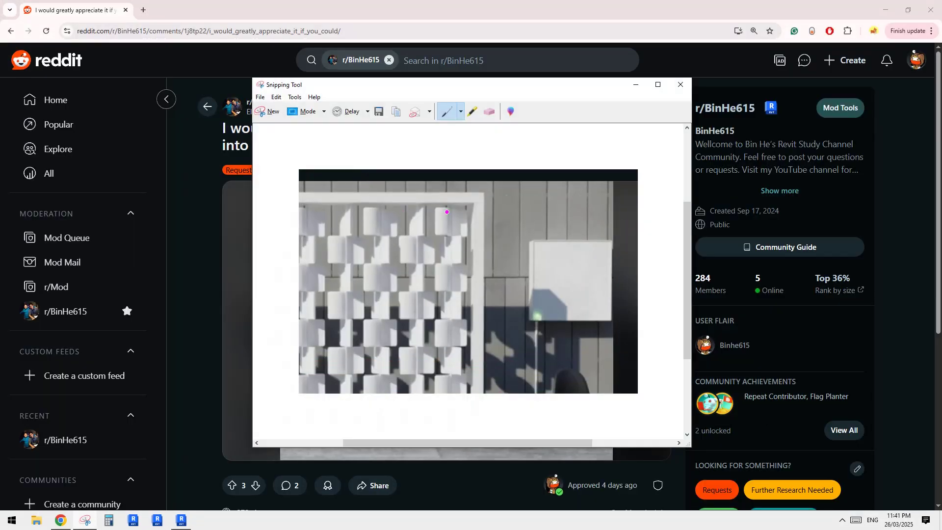
Outline two diagonally adjacent facade blocks on the snip and draw a downward arrow above the upper one
{"action": "mouse_move", "coordinate": [435, 206]}
{"action": "left_mouse_down"}
{"action": "mouse_move", "coordinate": [471, 239]}
{"action": "mouse_move", "coordinate": [428, 206]}
{"action": "left_mouse_up"}
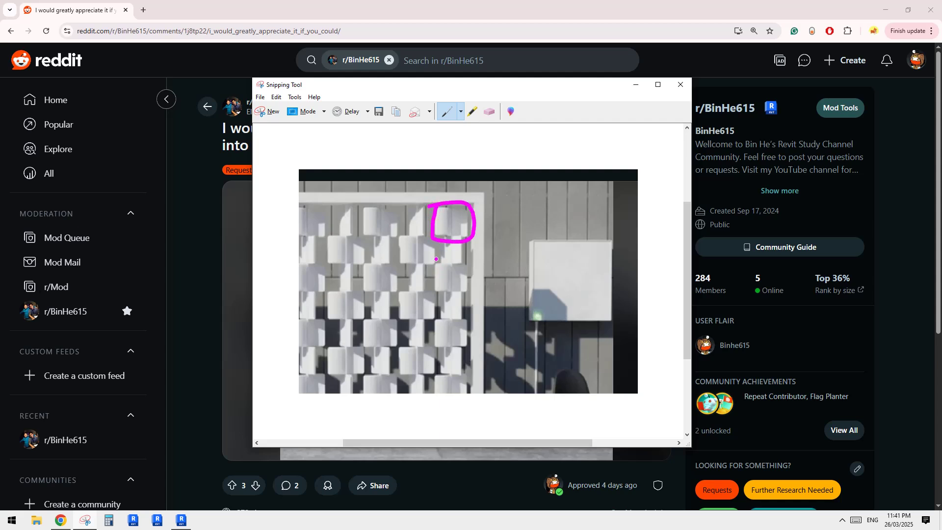
{"action": "mouse_move", "coordinate": [412, 236]}
{"action": "left_mouse_down"}
{"action": "mouse_move", "coordinate": [399, 265]}
{"action": "mouse_move", "coordinate": [433, 236]}
{"action": "mouse_move", "coordinate": [395, 239]}
{"action": "left_mouse_up"}
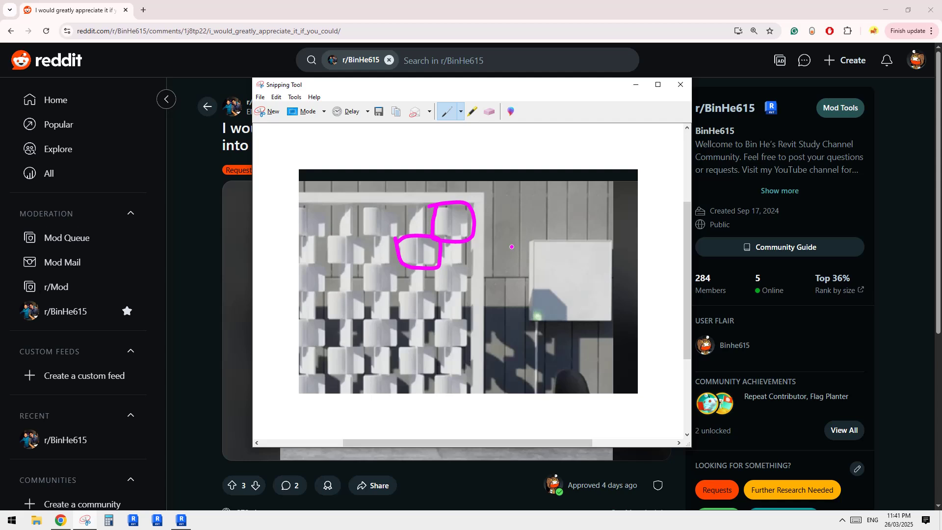
{"action": "left_click_drag", "start_coordinate": [453, 145], "coordinate": [451, 186]}
{"action": "left_click_drag", "start_coordinate": [440, 171], "coordinate": [462, 169]}
Sketch two S-shaped profiles beside the facade, marking the lower one's midpoint and curve and the upper outlined block's vertical axis
{"action": "mouse_move", "coordinate": [525, 210]}
{"action": "left_mouse_down"}
{"action": "mouse_move", "coordinate": [577, 212]}
{"action": "mouse_move", "coordinate": [568, 220]}
{"action": "left_mouse_up"}
{"action": "mouse_move", "coordinate": [530, 255]}
{"action": "left_mouse_down"}
{"action": "mouse_move", "coordinate": [528, 277]}
{"action": "mouse_move", "coordinate": [556, 260]}
{"action": "mouse_move", "coordinate": [586, 271]}
{"action": "left_mouse_up"}
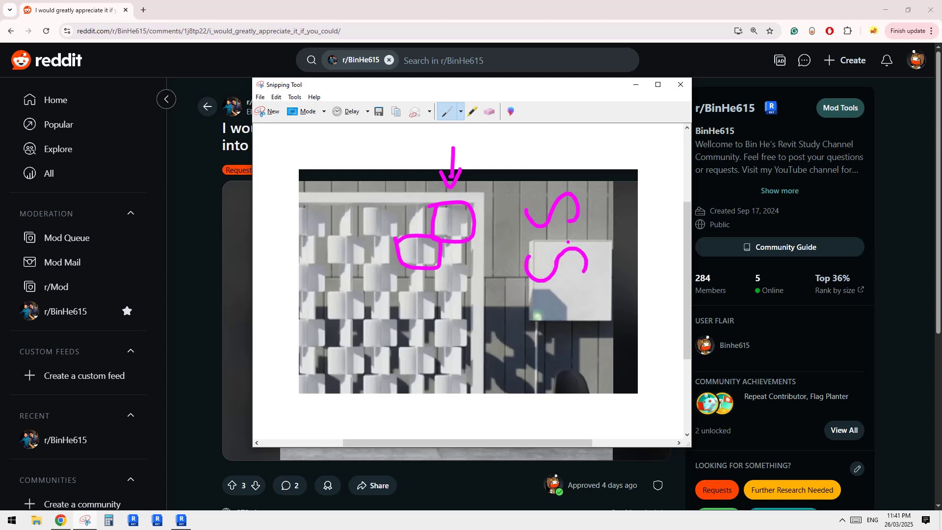
{"action": "left_click", "coordinate": [556, 264]}
{"action": "left_click", "coordinate": [557, 264]}
{"action": "left_click", "coordinate": [451, 208]}
{"action": "left_click", "coordinate": [451, 235]}
{"action": "left_click_drag", "start_coordinate": [451, 208], "coordinate": [452, 233]}
{"action": "left_click_drag", "start_coordinate": [530, 254], "coordinate": [578, 267]}
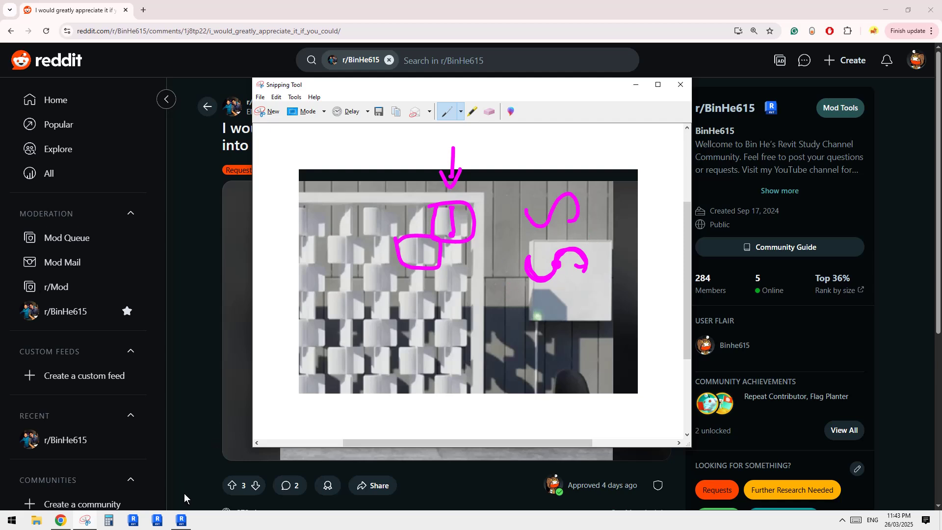
Switch to Revit and create a new family from the Metric Generic Model Adaptive.rft template
{"action": "left_click", "coordinate": [181, 520]}
{"action": "left_click", "coordinate": [61, 175]}
{"action": "scroll", "coordinate": [513, 235], "scroll_direction": "down", "scroll_amount": 5}
{"action": "left_click_drag", "start_coordinate": [513, 232], "coordinate": [513, 255]}
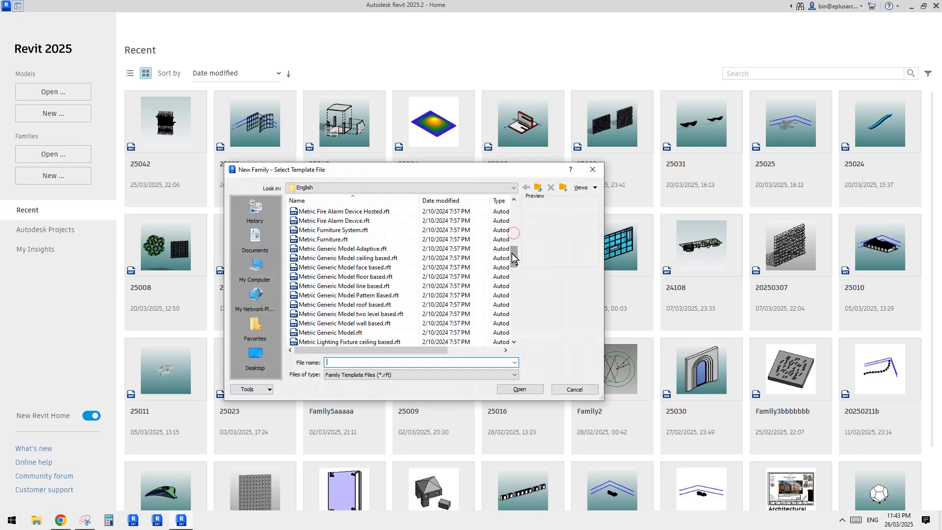
{"action": "left_click", "coordinate": [376, 249]}
{"action": "left_click", "coordinate": [520, 389]}
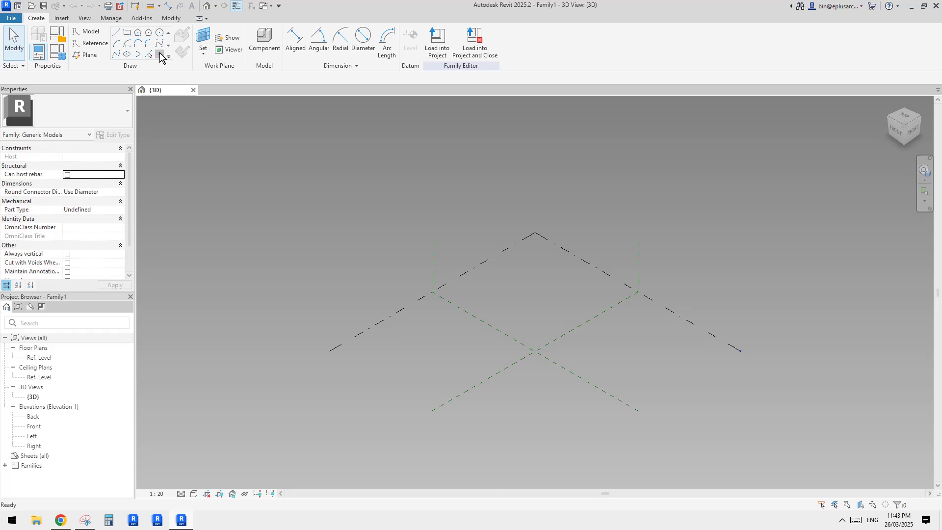
Place two reference points on the Ref. Level and make both of them adaptive
{"action": "left_click", "coordinate": [160, 55]}
{"action": "left_click", "coordinate": [529, 329]}
{"action": "left_click", "coordinate": [505, 344]}
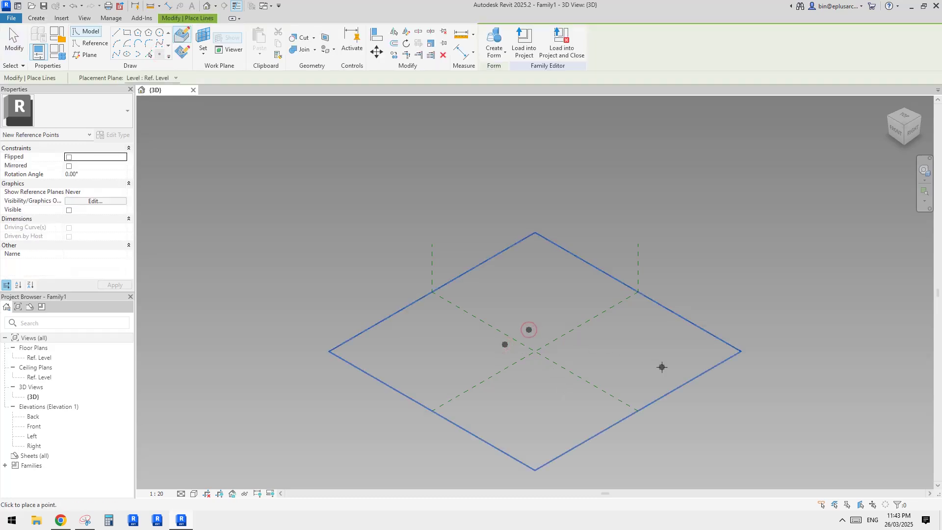
{"action": "key", "text": "Escape"}
{"action": "left_click_drag", "start_coordinate": [473, 297], "coordinate": [552, 354]}
{"action": "left_click", "coordinate": [542, 41]}
Connect the two adaptive points with a spline through points and convert it to a reference line
{"action": "left_click", "coordinate": [116, 54]}
{"action": "scroll", "coordinate": [540, 351], "scroll_direction": "up", "scroll_amount": 5}
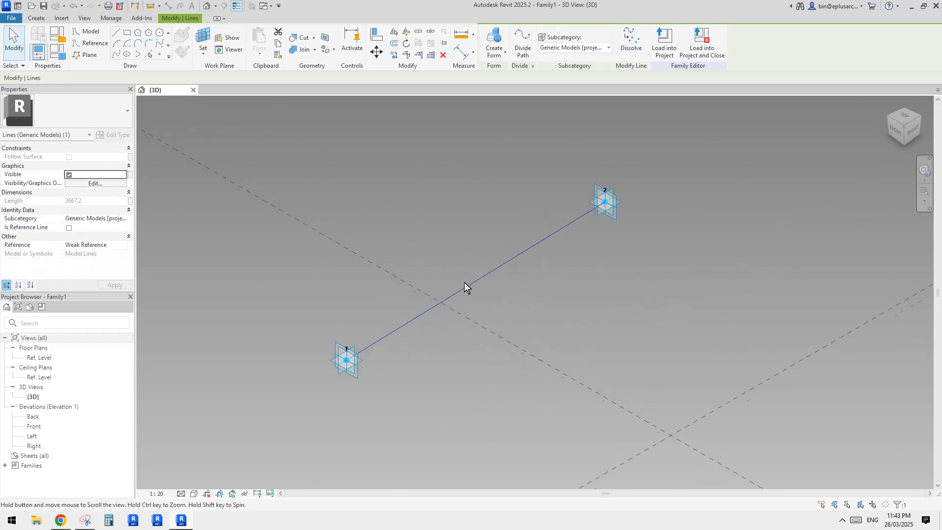
{"action": "middle_click_drag", "start_coordinate": [464, 281], "coordinate": [476, 297]}
{"action": "left_click", "coordinate": [69, 228]}
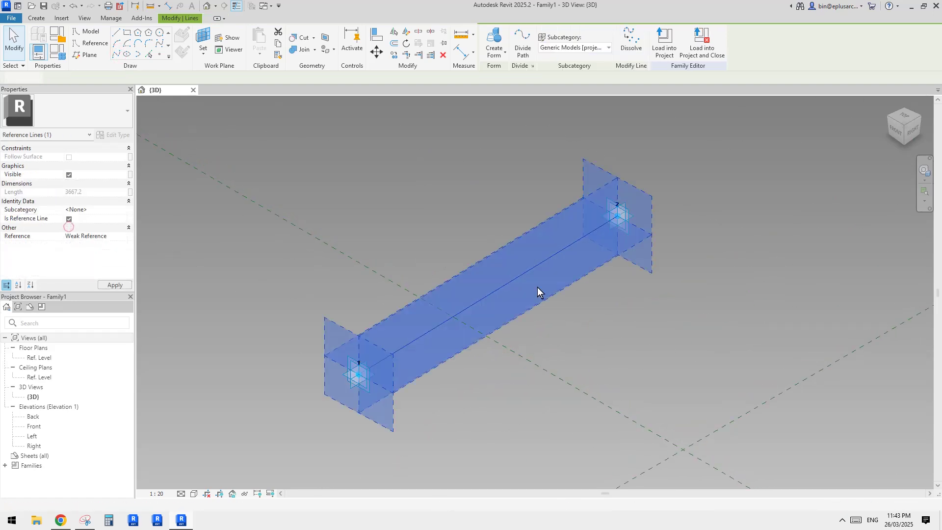
{"action": "key", "text": "Escape"}
Turn off thin-line display and set the 3D view scale to 1:50
{"action": "middle_click_drag", "start_coordinate": [624, 320], "coordinate": [597, 332]}
{"action": "key", "text": "t"}
{"action": "key", "text": "l"}
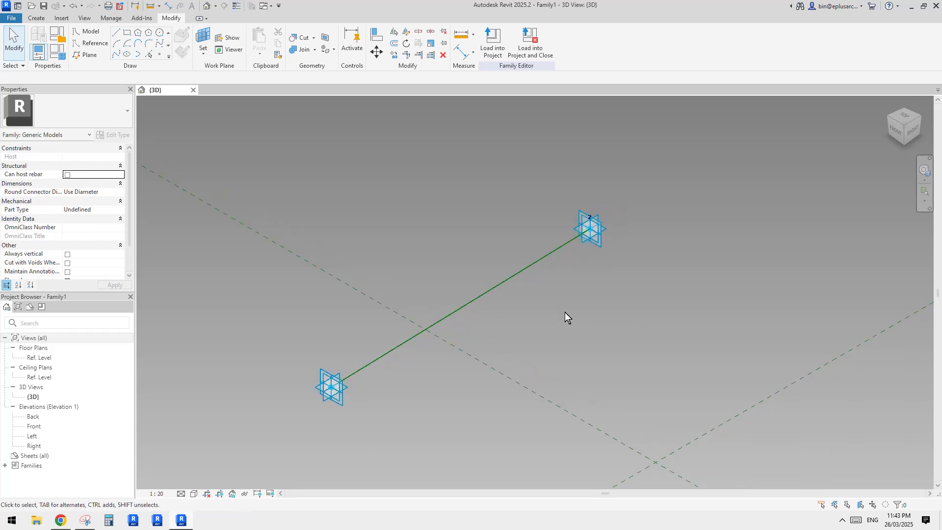
{"action": "left_click", "coordinate": [154, 495]}
{"action": "left_click", "coordinate": [170, 416]}
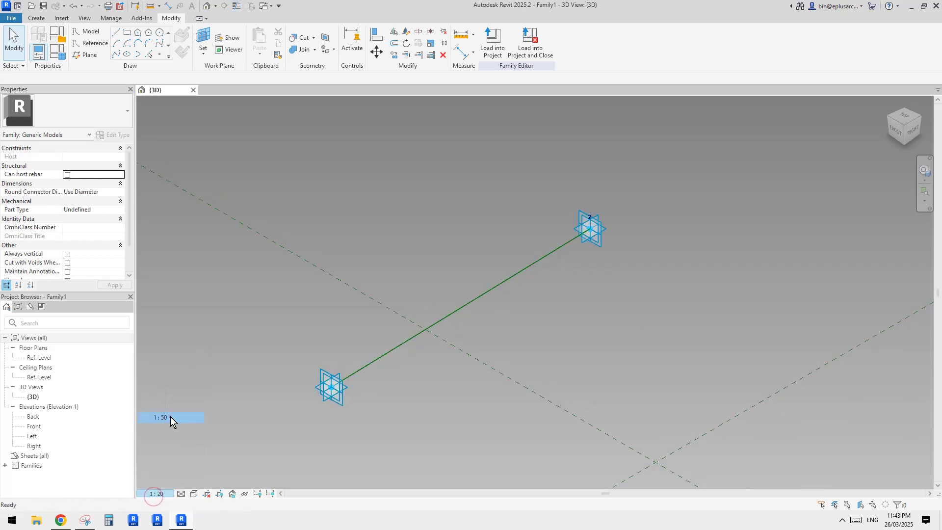
Shorten the reference line by moving adaptive point 1 along it toward point 2
{"action": "middle_click_drag", "start_coordinate": [506, 282], "coordinate": [513, 313], "text": "shift"}
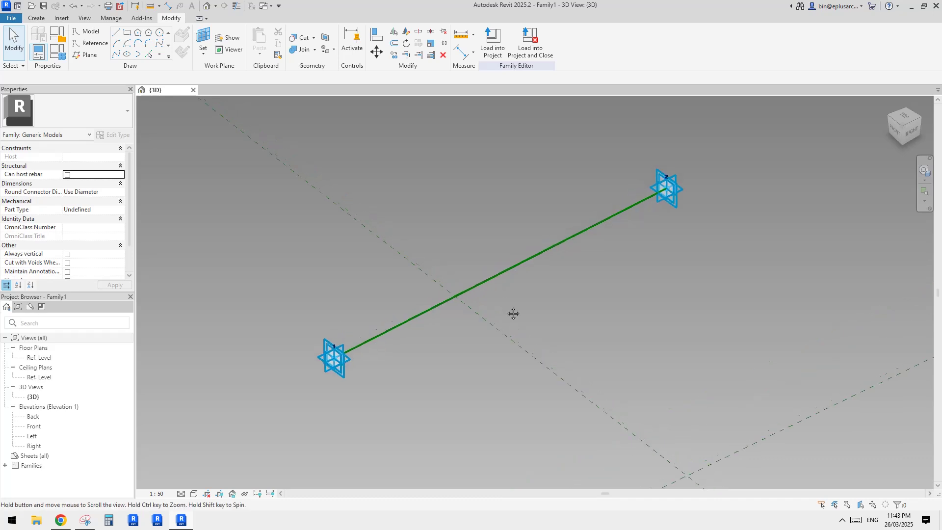
{"action": "left_click_drag", "start_coordinate": [333, 365], "coordinate": [520, 273]}
{"action": "middle_click_drag", "start_coordinate": [682, 203], "coordinate": [500, 306]}
{"action": "left_click", "coordinate": [459, 321]}
{"action": "scroll", "coordinate": [424, 333], "scroll_direction": "up", "scroll_amount": 4}
{"action": "middle_click_drag", "start_coordinate": [417, 338], "coordinate": [484, 314]}
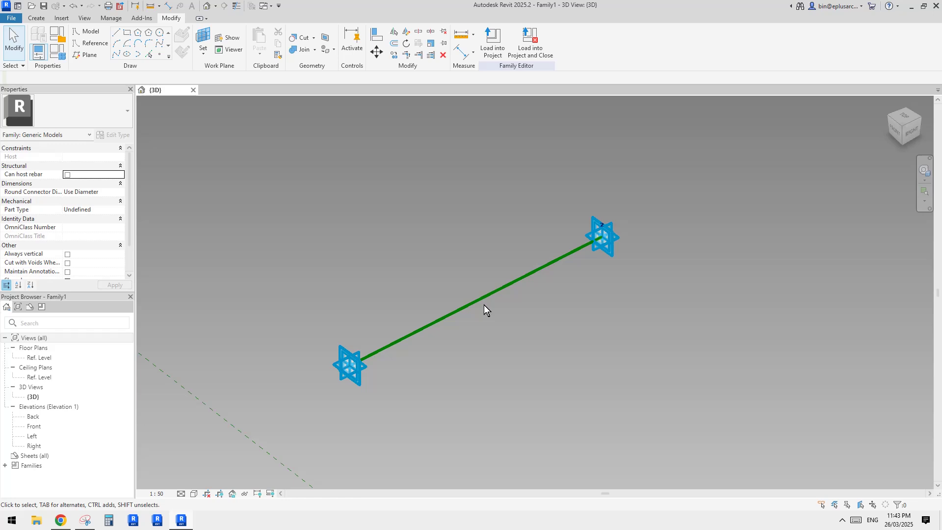
Place a reference point hosted on the reference line, about a third of the way from adaptive point 1
{"action": "left_click", "coordinate": [160, 54]}
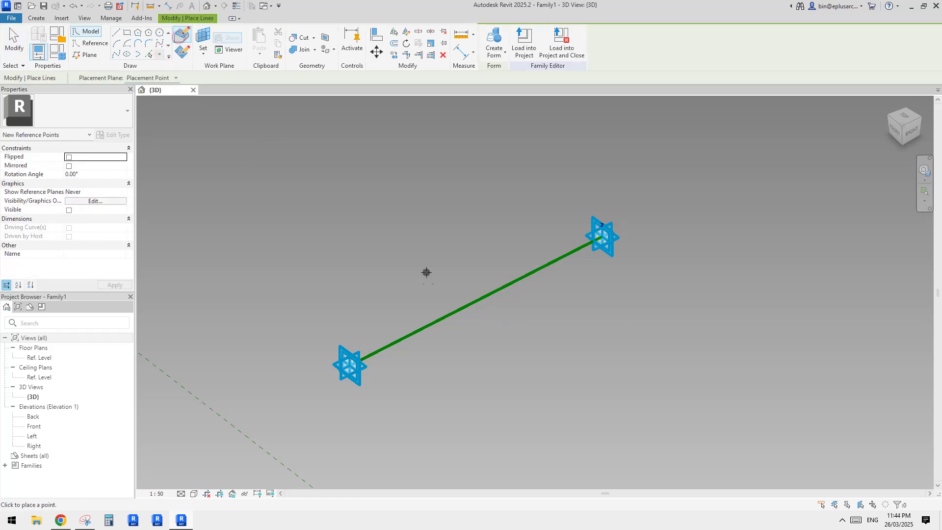
{"action": "left_click", "coordinate": [431, 323]}
{"action": "middle_click_drag", "start_coordinate": [431, 324], "coordinate": [480, 232], "text": "shift"}
{"action": "middle_click_drag", "start_coordinate": [468, 310], "coordinate": [471, 187]}
{"action": "key", "text": "Escape"}
{"action": "left_click", "coordinate": [458, 314]}
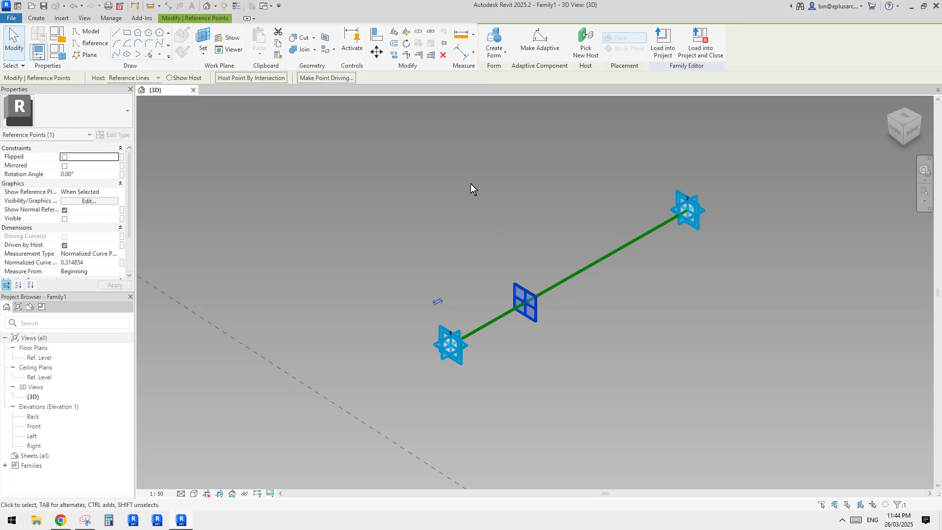
{"action": "middle_click_drag", "start_coordinate": [434, 264], "coordinate": [452, 256]}
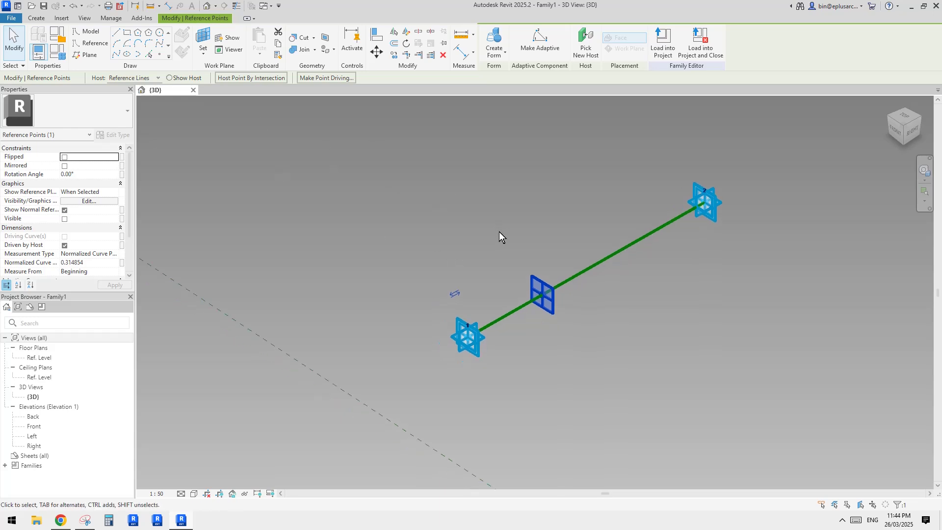
Draw a semicircular reference arc with a 260 mm span from the hosted point, using that point's plane as work plane
{"action": "left_click", "coordinate": [89, 44]}
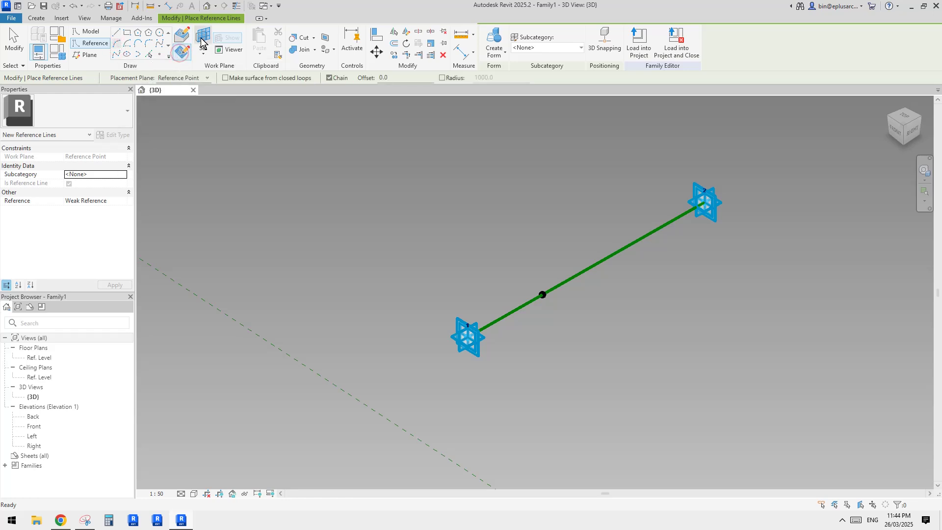
{"action": "key", "text": "Escape"}
{"action": "key", "text": "Escape"}
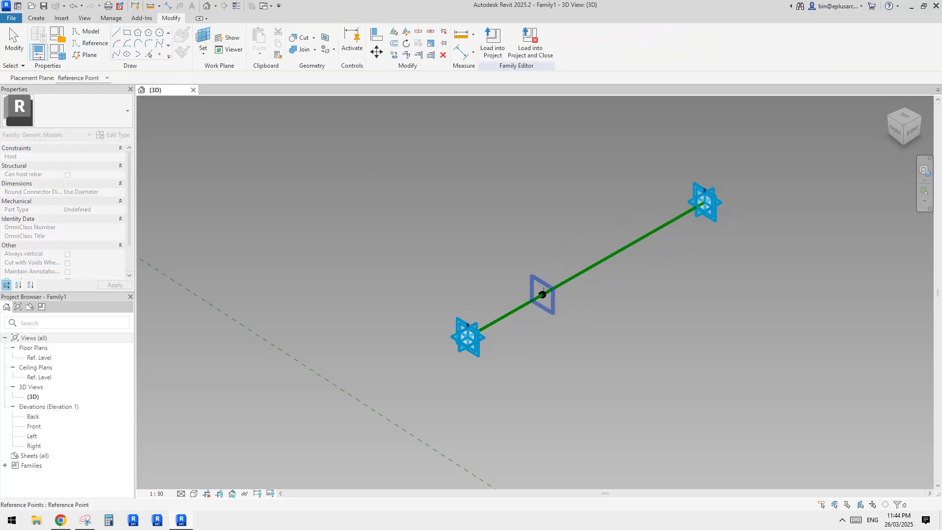
{"action": "key", "text": "Return"}
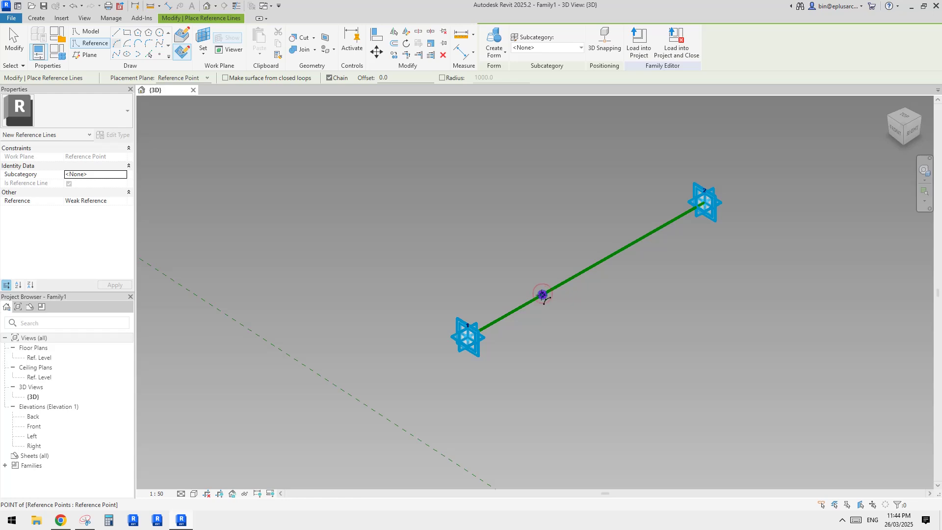
{"action": "left_click", "coordinate": [542, 295]}
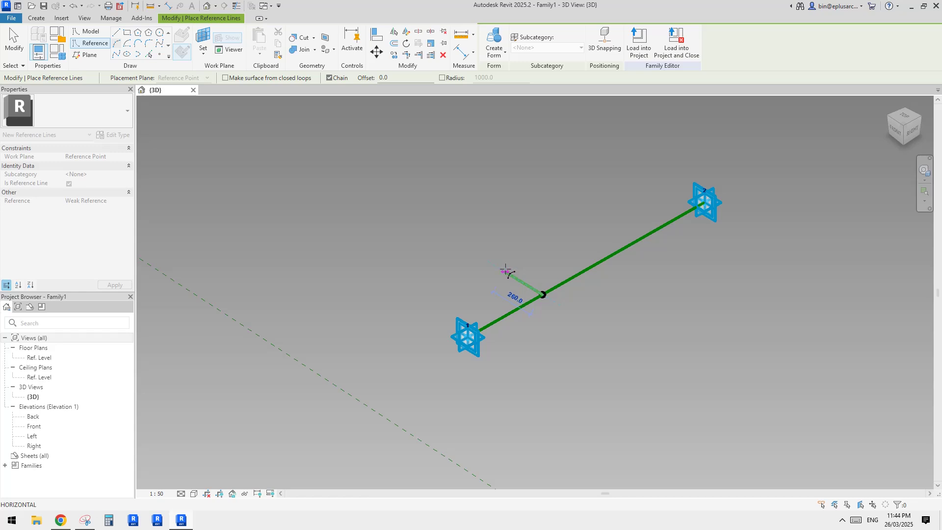
{"action": "left_click", "coordinate": [505, 271]}
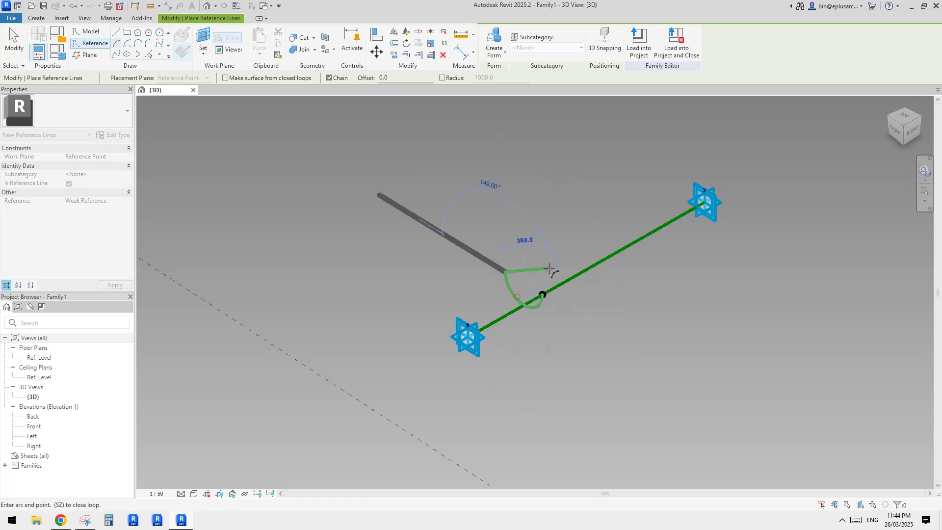
{"action": "key", "text": "Escape"}
Mirror a copy of the semicircular arc across a horizontal axis through the hosted point
{"action": "left_click", "coordinate": [534, 310]}
{"action": "middle_click_drag", "start_coordinate": [532, 313], "coordinate": [569, 266], "text": "shift"}
{"action": "scroll", "coordinate": [570, 267], "scroll_direction": "up", "scroll_amount": 2}
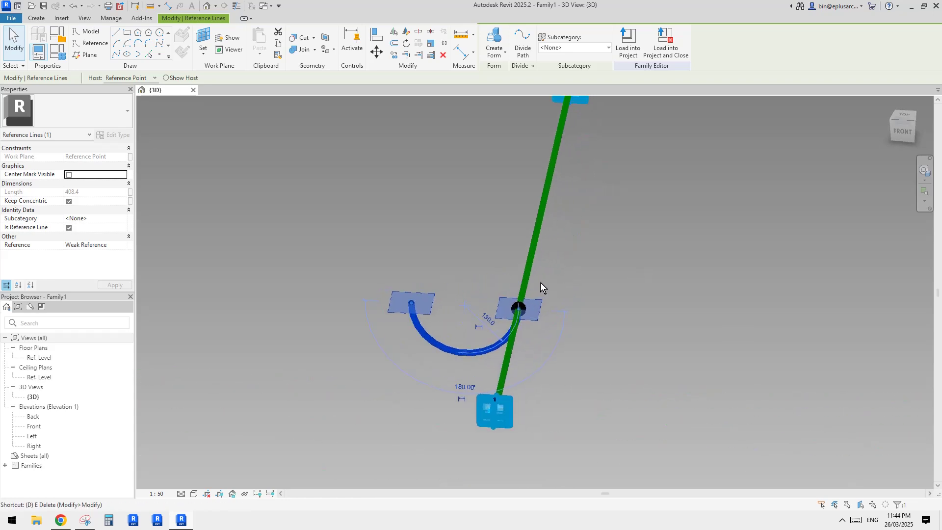
{"action": "key", "text": "d"}
{"action": "key", "text": "m"}
{"action": "left_click", "coordinate": [519, 309]}
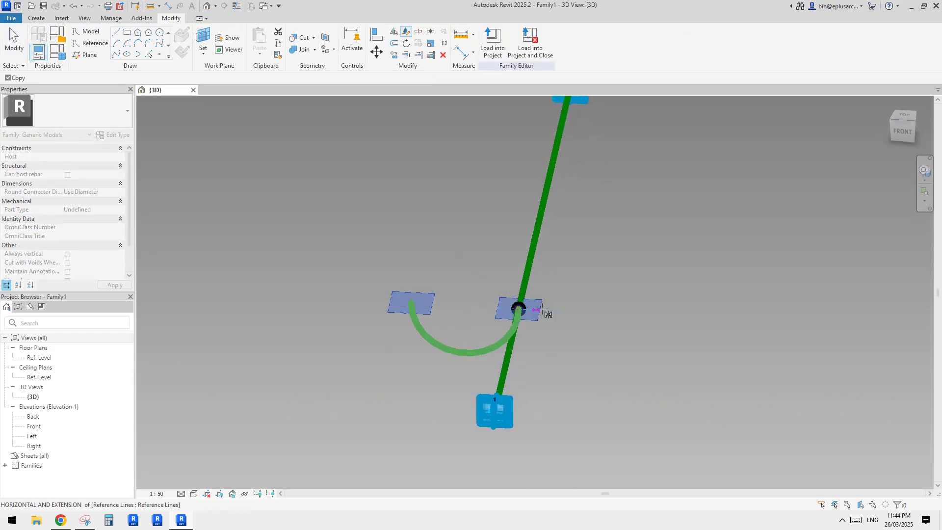
{"action": "left_click", "coordinate": [572, 310]}
{"action": "middle_click_drag", "start_coordinate": [531, 281], "coordinate": [520, 273]}
Mirror the upper arc to the other side of the hosted point and delete the original upper arc, leaving an S profile
{"action": "key", "text": "d"}
{"action": "key", "text": "m"}
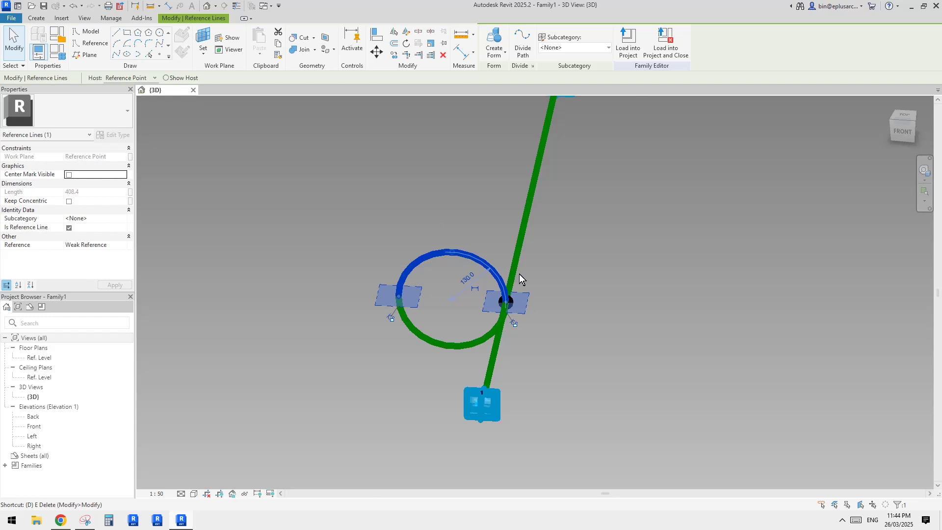
{"action": "left_click", "coordinate": [508, 303]}
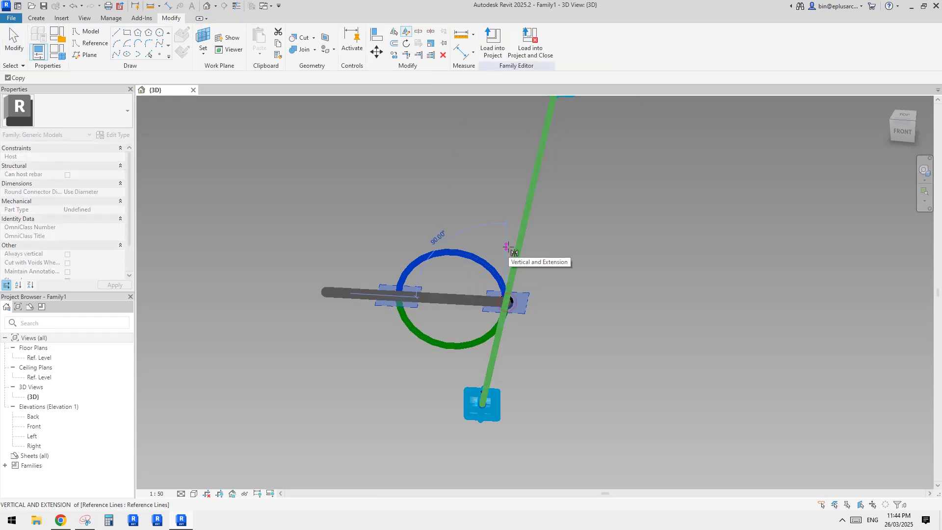
{"action": "left_click", "coordinate": [508, 247]}
{"action": "key", "text": "Escape"}
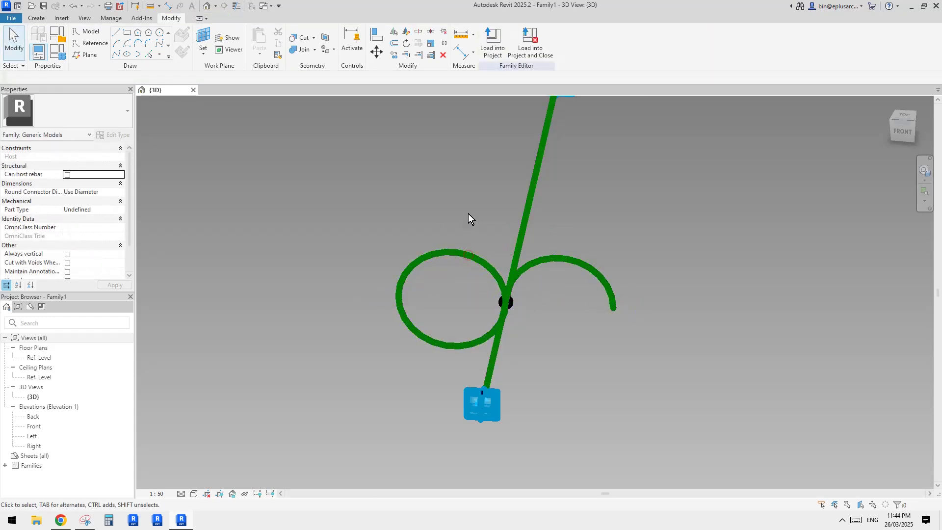
{"action": "left_click", "coordinate": [446, 261]}
{"action": "key", "text": "Delete"}
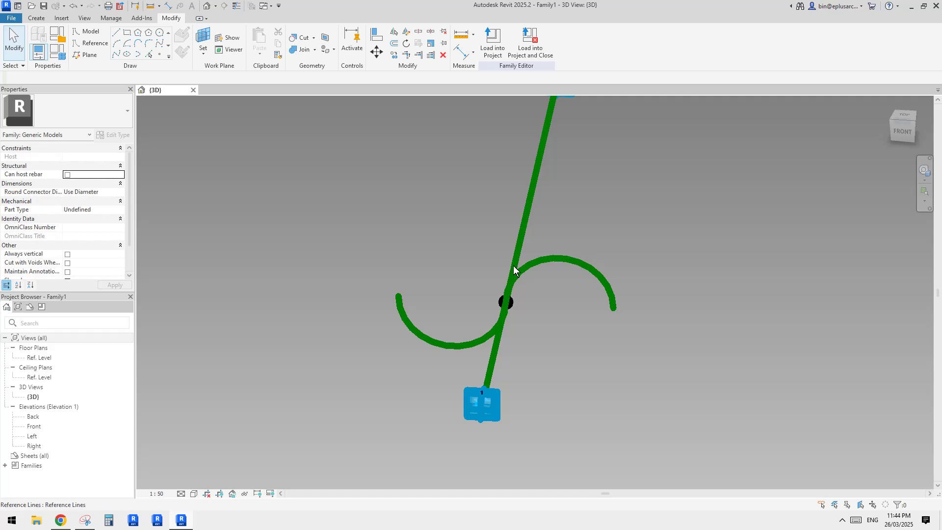
Create a form by sweeping the two S-profile arcs along the adaptive reference line
{"action": "middle_click_drag", "start_coordinate": [532, 319], "coordinate": [488, 322], "text": "shift"}
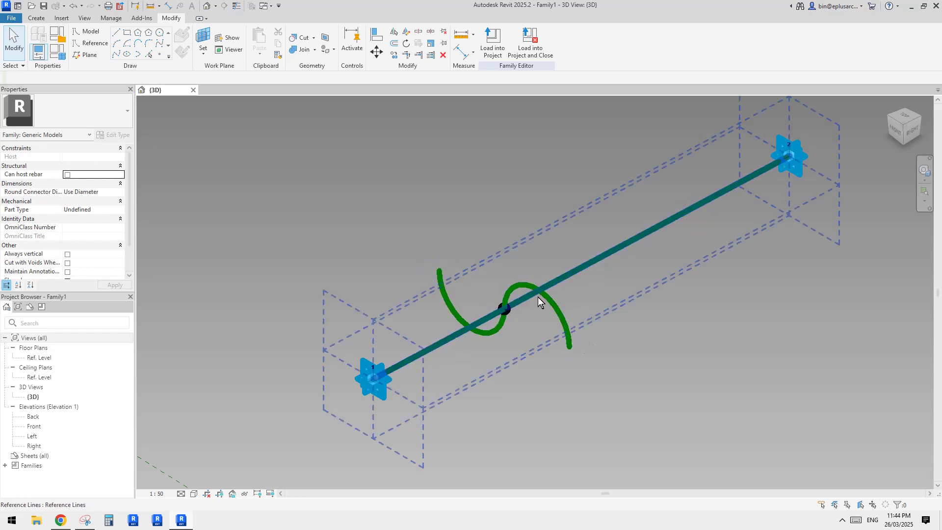
{"action": "middle_click_drag", "start_coordinate": [537, 297], "coordinate": [514, 297], "text": "shift"}
{"action": "left_click", "coordinate": [511, 291]}
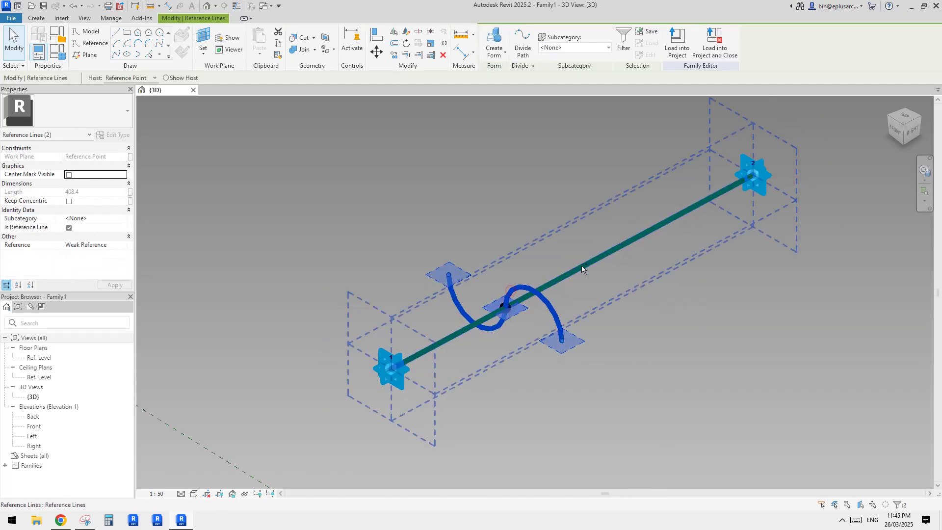
{"action": "left_click", "coordinate": [581, 265], "text": "ctrl"}
{"action": "left_click", "coordinate": [494, 44]}
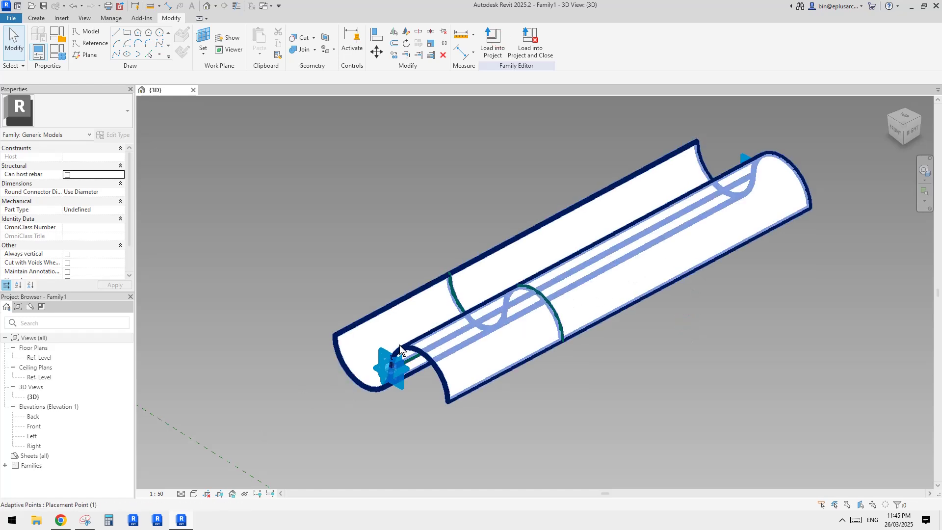
{"action": "key", "text": "Escape"}
Compare the facade photo in the Reddit post with the S-shaped form in Revit from several angles
{"action": "left_click", "coordinate": [60, 521]}
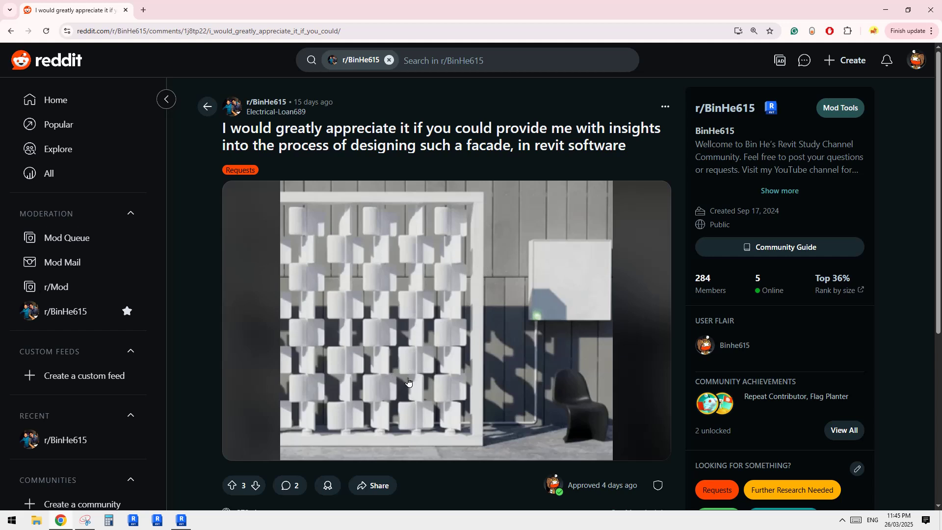
{"action": "left_click", "coordinate": [181, 520]}
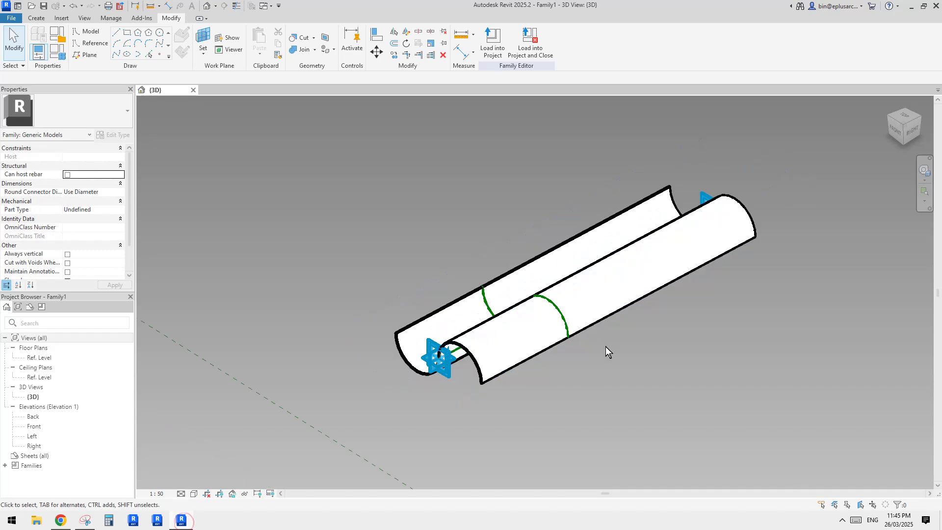
{"action": "middle_click_drag", "start_coordinate": [606, 308], "coordinate": [584, 293], "text": "shift"}
{"action": "scroll", "coordinate": [584, 293], "scroll_direction": "up", "scroll_amount": 5}
{"action": "scroll", "coordinate": [594, 341], "scroll_direction": "down", "scroll_amount": 5}
{"action": "middle_click_drag", "start_coordinate": [572, 330], "coordinate": [595, 343], "text": "shift"}
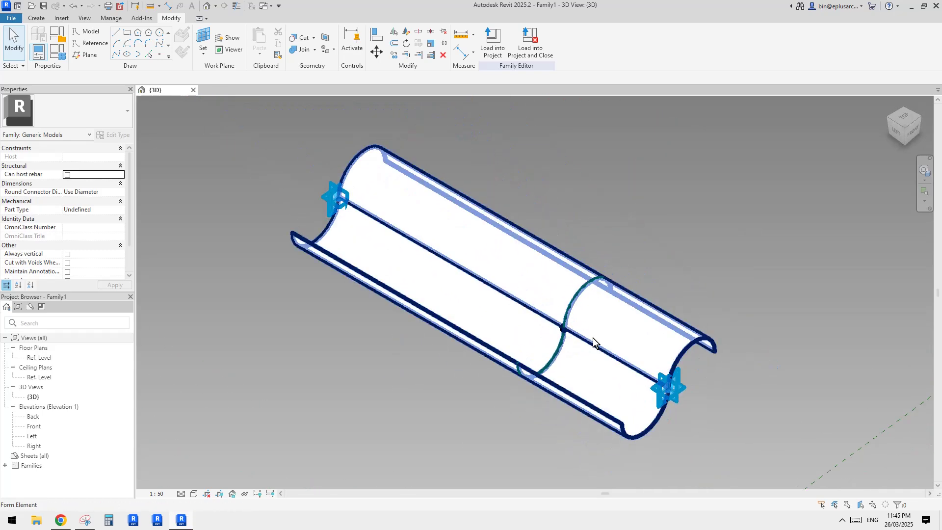
{"action": "scroll", "coordinate": [564, 332], "scroll_direction": "up", "scroll_amount": 2}
Try to set the hosted reference point's rotation angle to 45°, deleting the conflicting form instance, and undo the deletion
{"action": "left_click", "coordinate": [564, 330]}
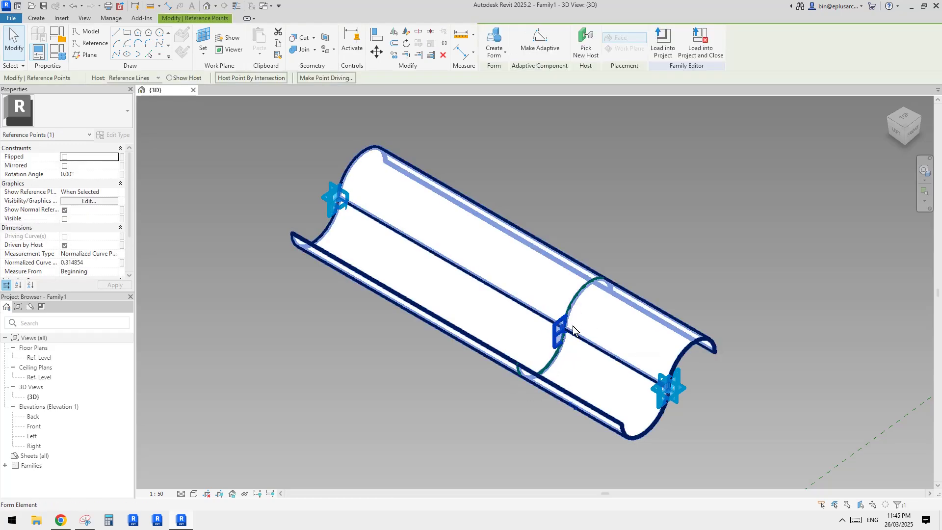
{"action": "middle_click_drag", "start_coordinate": [593, 335], "coordinate": [562, 244], "text": "shift"}
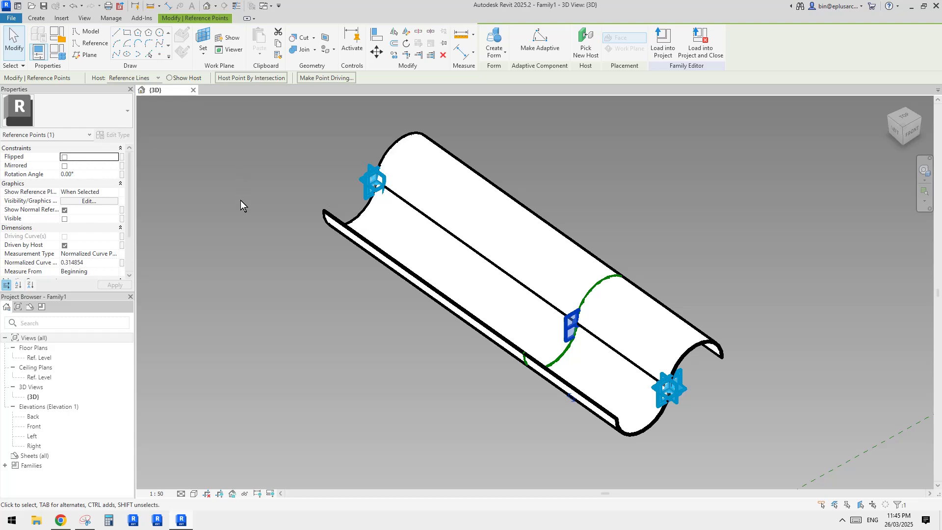
{"action": "left_click", "coordinate": [122, 175]}
{"action": "left_click", "coordinate": [501, 178]}
{"action": "left_click", "coordinate": [90, 176]}
{"action": "key", "text": "Return"}
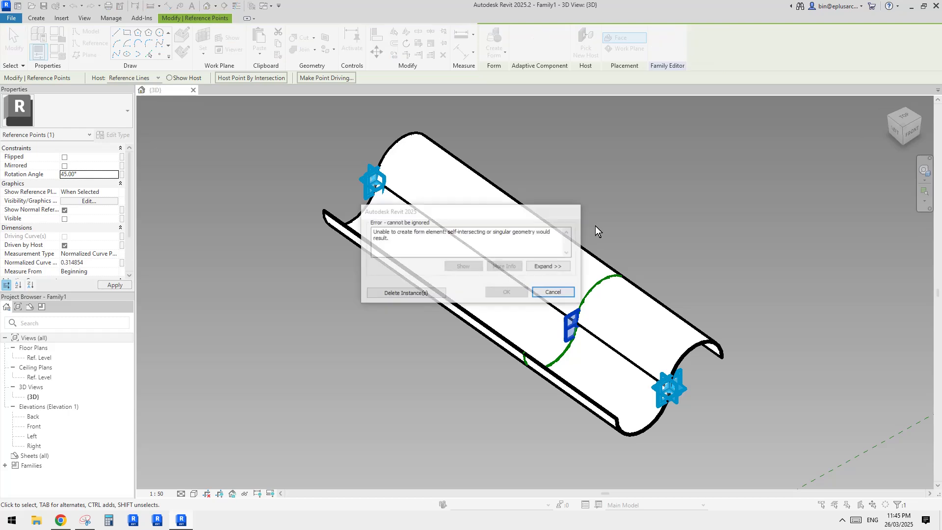
{"action": "left_click", "coordinate": [411, 290]}
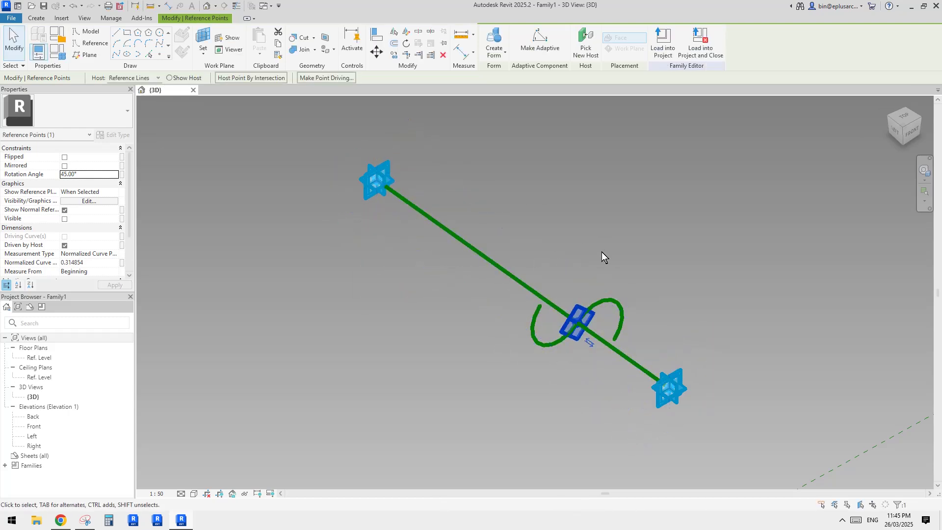
{"action": "key", "text": "ctrl+z"}
Dissolve the swept S-shaped form back into its profile curves and reference line
{"action": "left_click", "coordinate": [613, 312]}
{"action": "middle_click_drag", "start_coordinate": [627, 318], "coordinate": [580, 287], "text": "shift"}
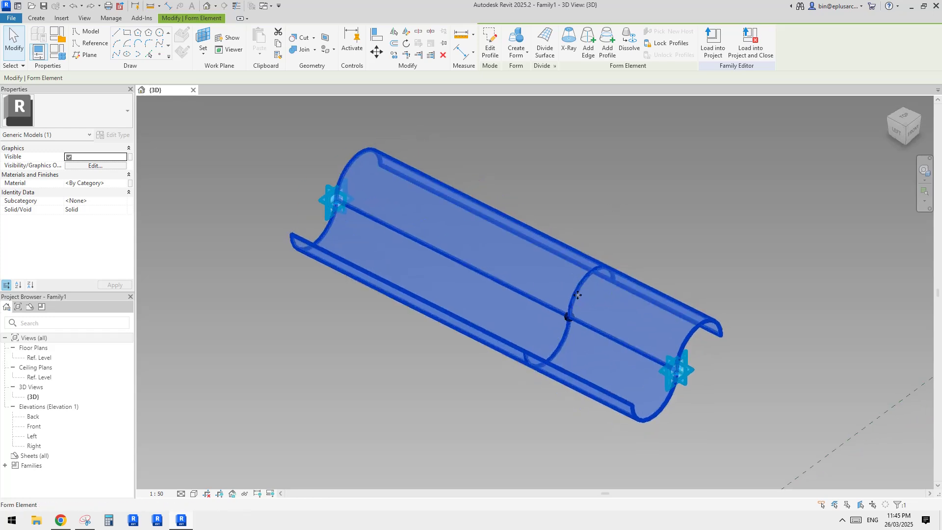
{"action": "left_click", "coordinate": [675, 237]}
{"action": "left_click", "coordinate": [660, 300]}
{"action": "middle_click_drag", "start_coordinate": [635, 221], "coordinate": [629, 234]}
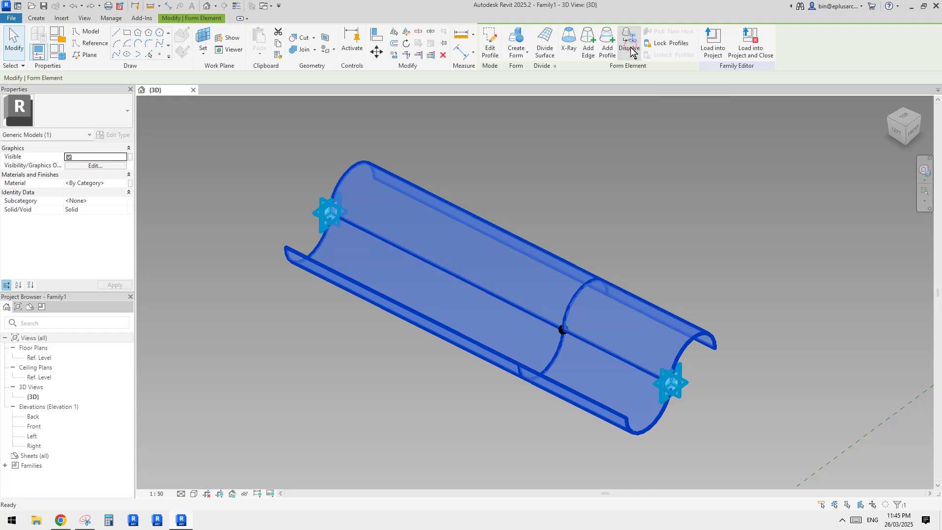
{"action": "left_click", "coordinate": [630, 44]}
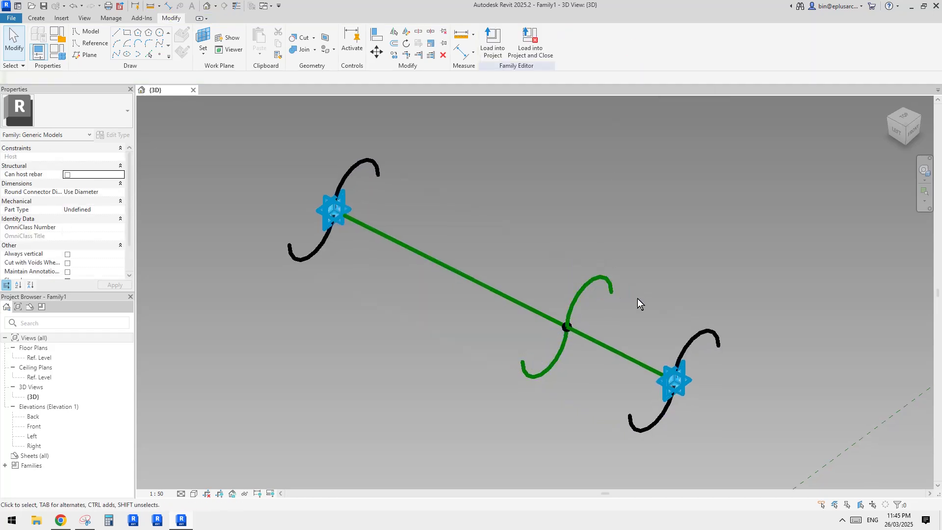
Undo the dissolve and the form creation, leaving only the S profile on the adaptive reference line
{"action": "key", "text": "ctrl+z"}
{"action": "key", "text": "ctrl+z"}
{"action": "middle_click_drag", "start_coordinate": [547, 261], "coordinate": [619, 309], "text": "shift"}
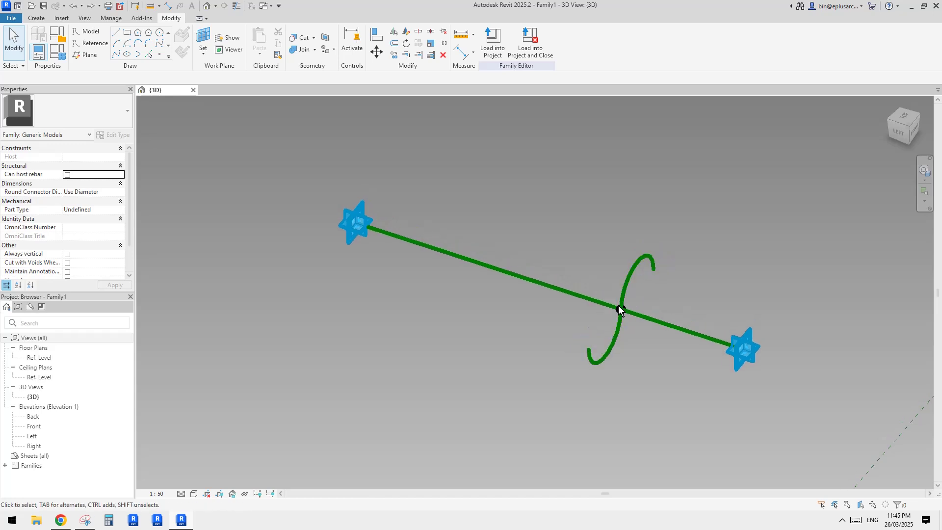
Associate the hosted point's rotation angle with a new instance family parameter named "a"
{"action": "left_click", "coordinate": [637, 320]}
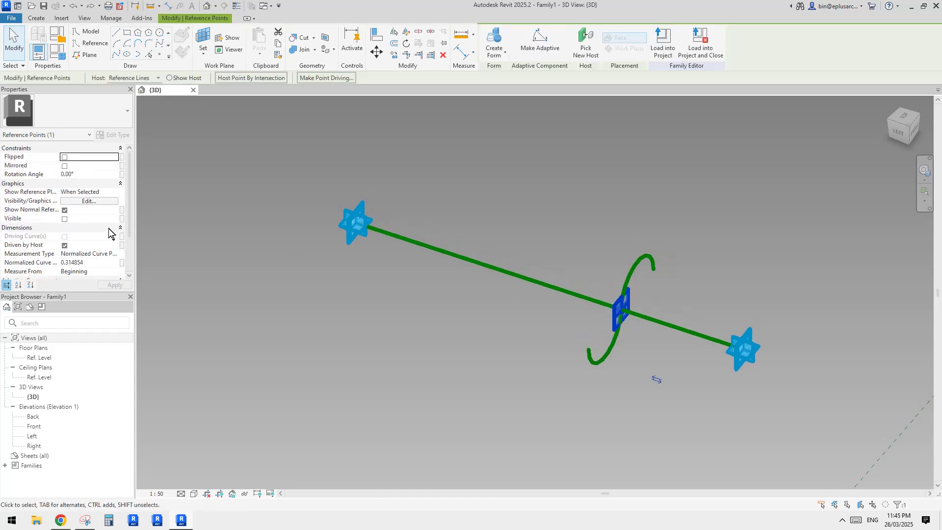
{"action": "left_click", "coordinate": [121, 175]}
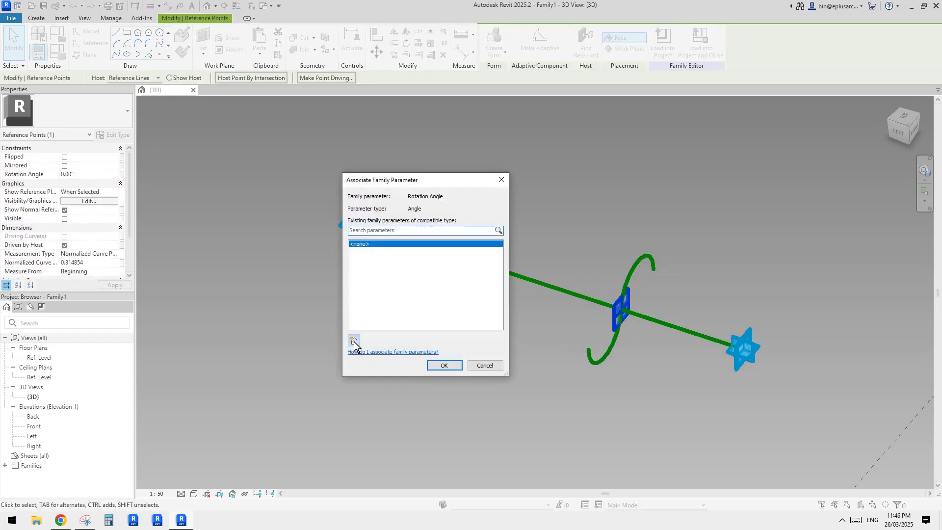
{"action": "left_click", "coordinate": [354, 341]}
{"action": "type", "text": "a"}
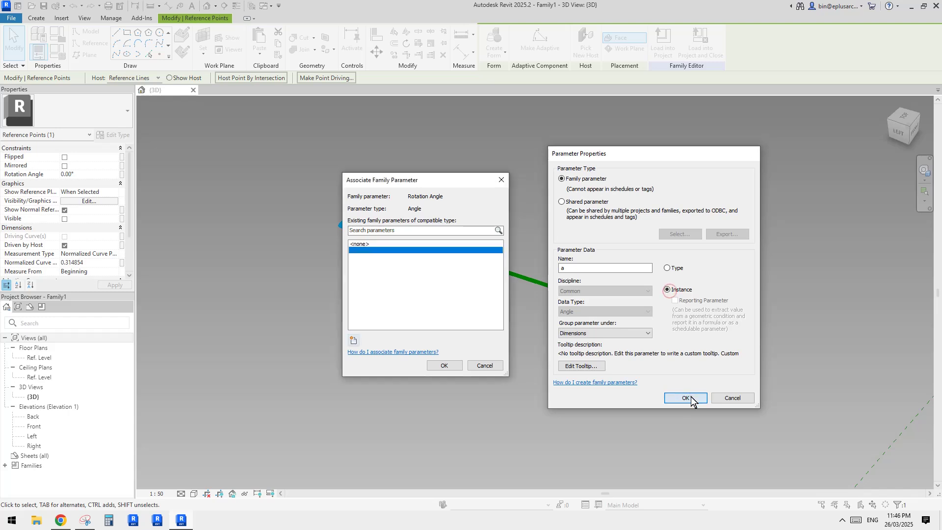
{"action": "left_click", "coordinate": [687, 398]}
{"action": "left_click", "coordinate": [444, 365]}
Copy the hosted point with its S profile toward the other end of the reference line and rehost the copied point on that line
{"action": "left_click_drag", "start_coordinate": [542, 195], "coordinate": [683, 412]}
{"action": "key", "text": "c"}
{"action": "key", "text": "o"}
{"action": "left_click", "coordinate": [569, 256]}
{"action": "left_click", "coordinate": [518, 187]}
{"action": "key", "text": "Escape"}
{"action": "key", "text": "Escape"}
{"action": "left_click", "coordinate": [593, 257]}
{"action": "left_click", "coordinate": [582, 51]}
{"action": "left_click", "coordinate": [452, 255]}
{"action": "left_click", "coordinate": [572, 214]}
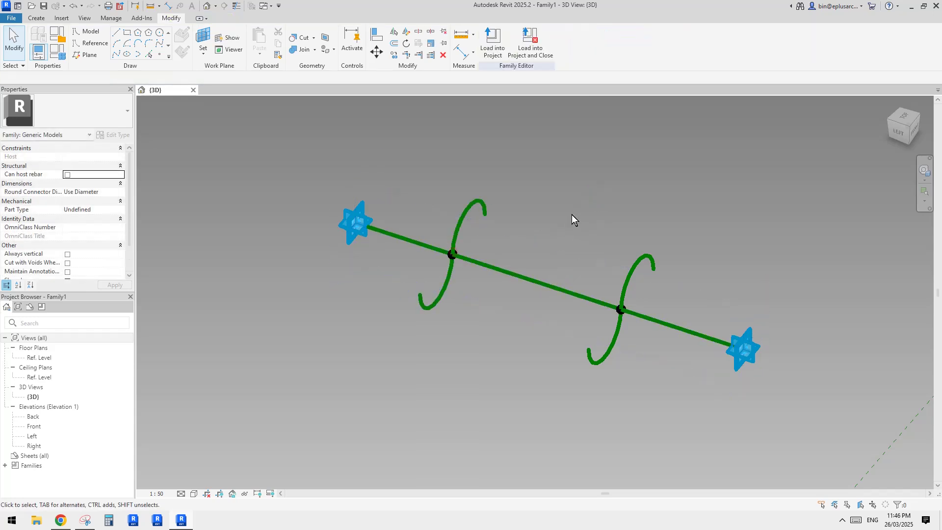
Create a form between the four arcs of the two S profiles
{"action": "left_click", "coordinate": [482, 201]}
{"action": "left_click", "coordinate": [646, 263], "text": "ctrl"}
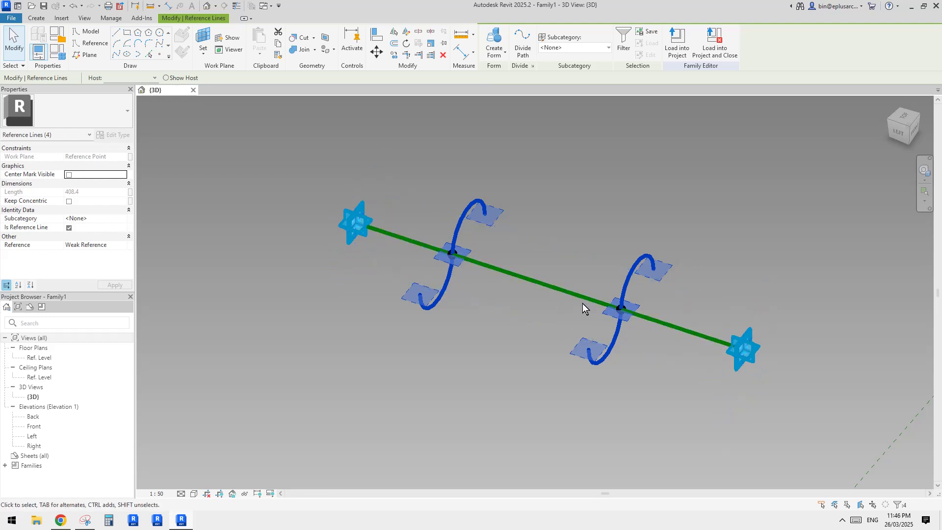
{"action": "middle_click_drag", "start_coordinate": [642, 316], "coordinate": [597, 252], "text": "shift"}
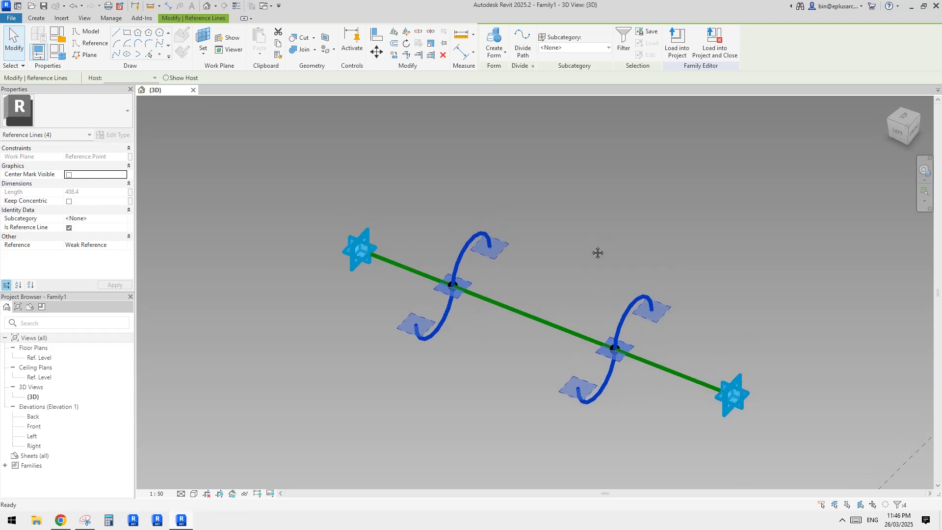
{"action": "left_click", "coordinate": [496, 42]}
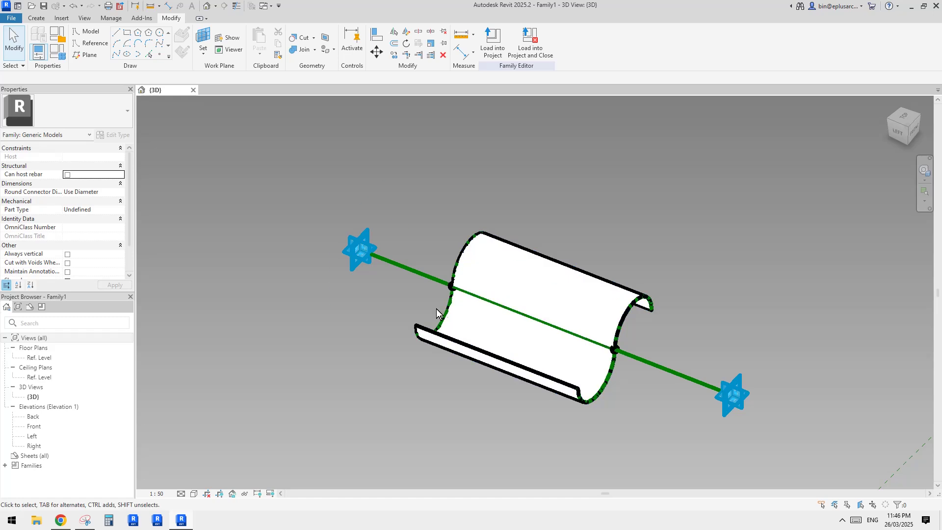
{"action": "middle_click_drag", "start_coordinate": [688, 310], "coordinate": [680, 309], "text": "shift"}
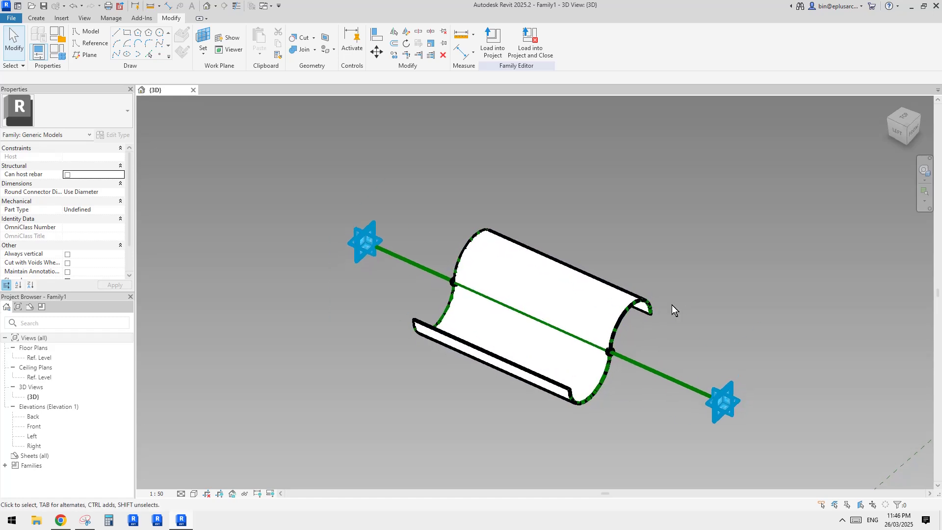
{"action": "middle_click_drag", "start_coordinate": [562, 292], "coordinate": [442, 274], "text": "shift"}
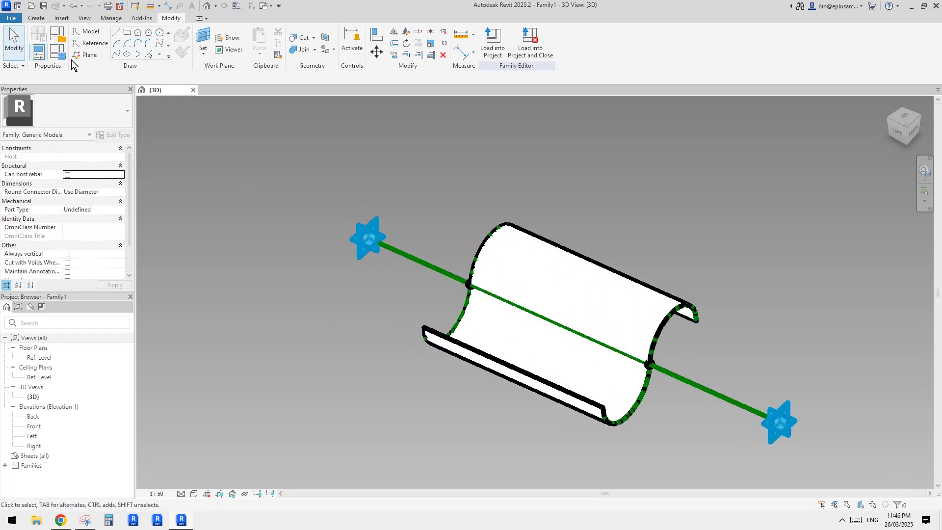
Test the form's twist by setting the family parameter "a" to 45°
{"action": "left_click", "coordinate": [65, 60]}
{"action": "left_click", "coordinate": [207, 161]}
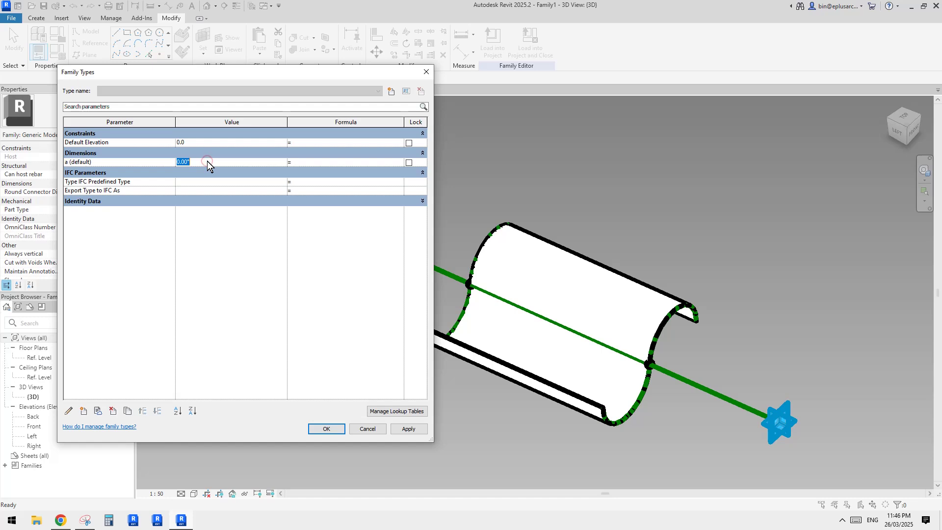
{"action": "left_click", "coordinate": [407, 428]}
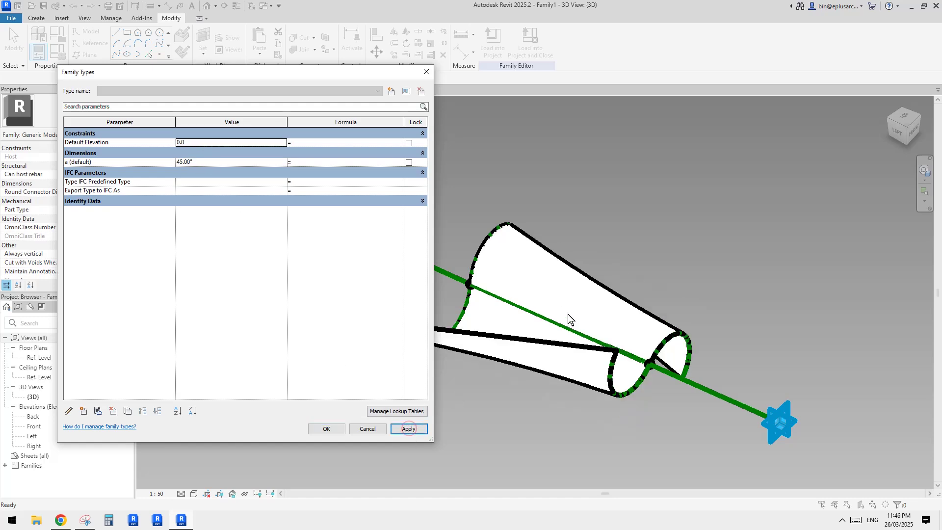
{"action": "left_click", "coordinate": [368, 430]}
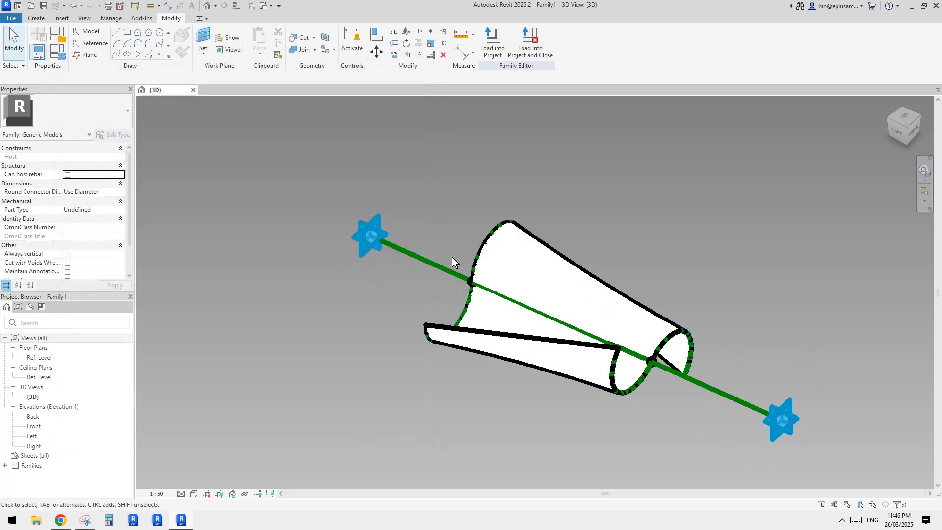
Associate the copied hosted point's rotation angle with the existing parameter "a"
{"action": "left_click", "coordinate": [470, 284]}
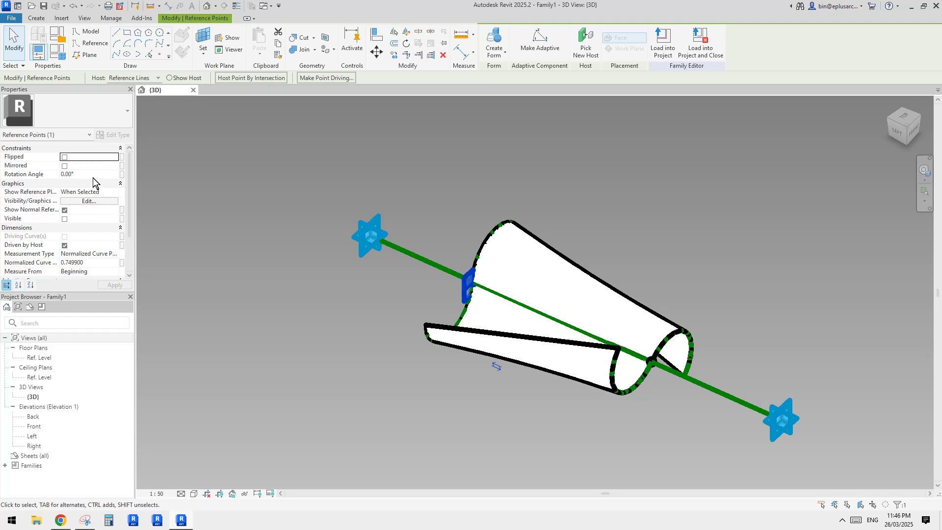
{"action": "left_click", "coordinate": [122, 175]}
{"action": "left_click", "coordinate": [355, 251]}
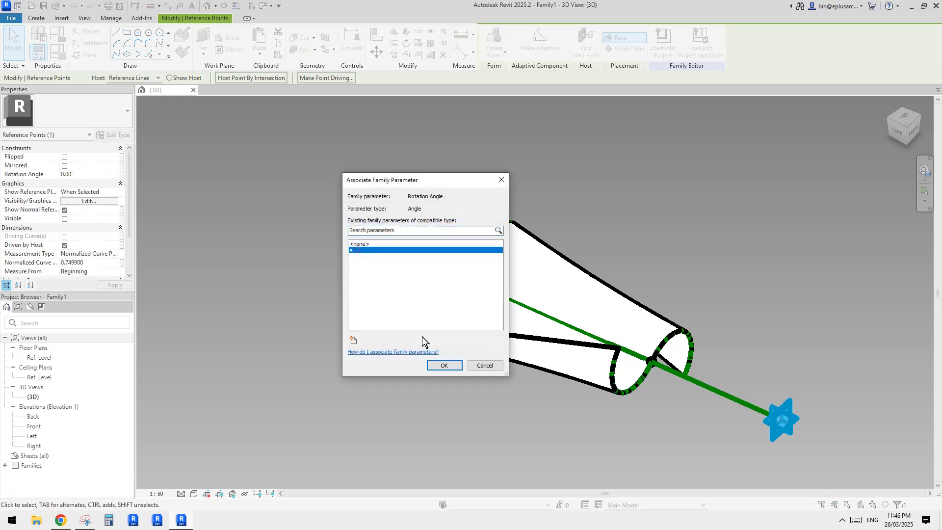
{"action": "left_click", "coordinate": [441, 366]}
{"action": "scroll", "coordinate": [528, 333], "scroll_direction": "down", "scroll_amount": 5}
{"action": "key", "text": "Escape"}
{"action": "middle_click_drag", "start_coordinate": [517, 323], "coordinate": [274, 208], "text": "shift"}
Test the family parameter "a" at 0° and set it to 30° so the whole form rotates
{"action": "left_click", "coordinate": [63, 58]}
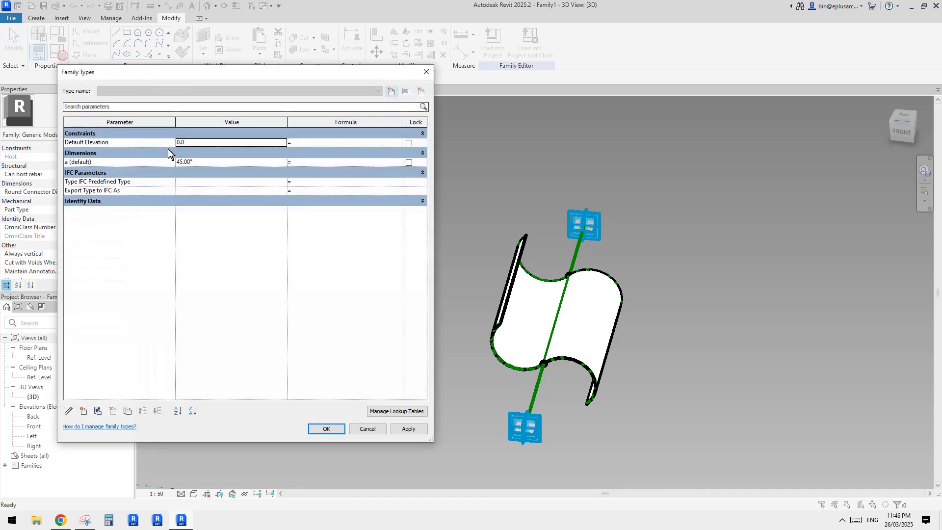
{"action": "left_click", "coordinate": [203, 162]}
{"action": "type", "text": "0"}
{"action": "left_click", "coordinate": [408, 429]}
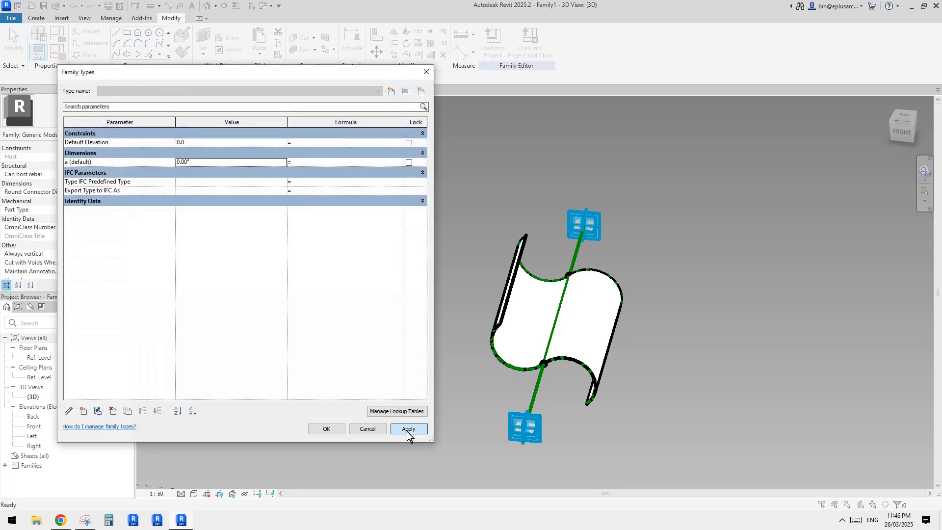
{"action": "left_click", "coordinate": [208, 162]}
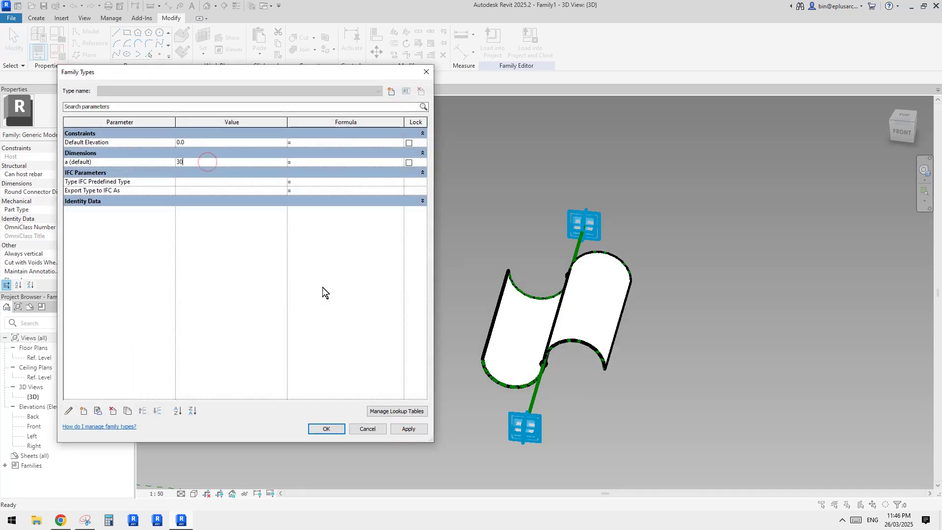
{"action": "left_click", "coordinate": [408, 429]}
{"action": "left_click", "coordinate": [326, 429]}
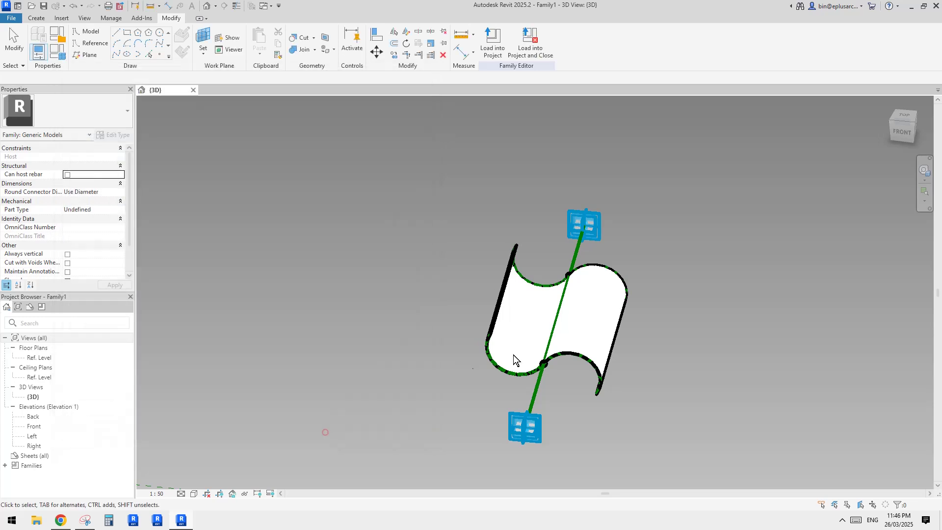
Move the two hosted profile points to opposite ends of the reference line so the form spans between both adaptive points
{"action": "middle_click_drag", "start_coordinate": [516, 311], "coordinate": [450, 260], "text": "shift"}
{"action": "left_click", "coordinate": [475, 296]}
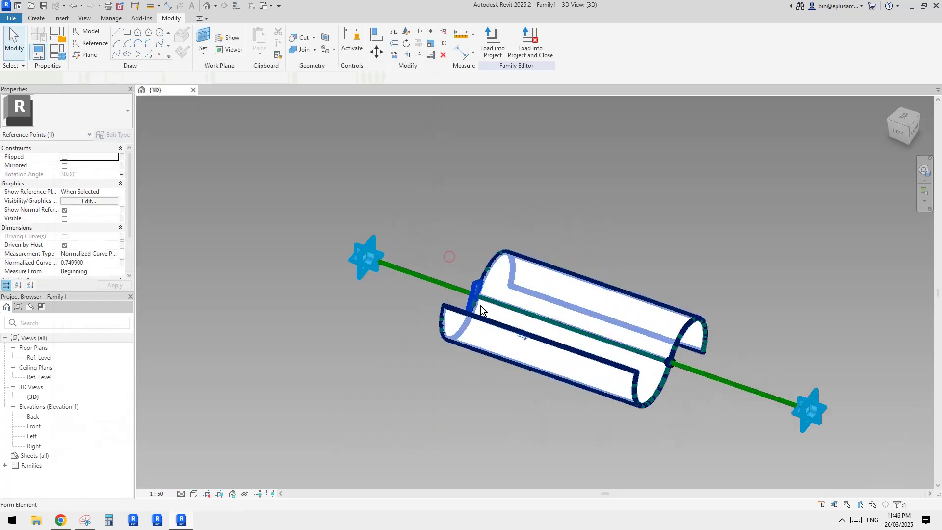
{"action": "left_click_drag", "start_coordinate": [475, 295], "coordinate": [369, 251]}
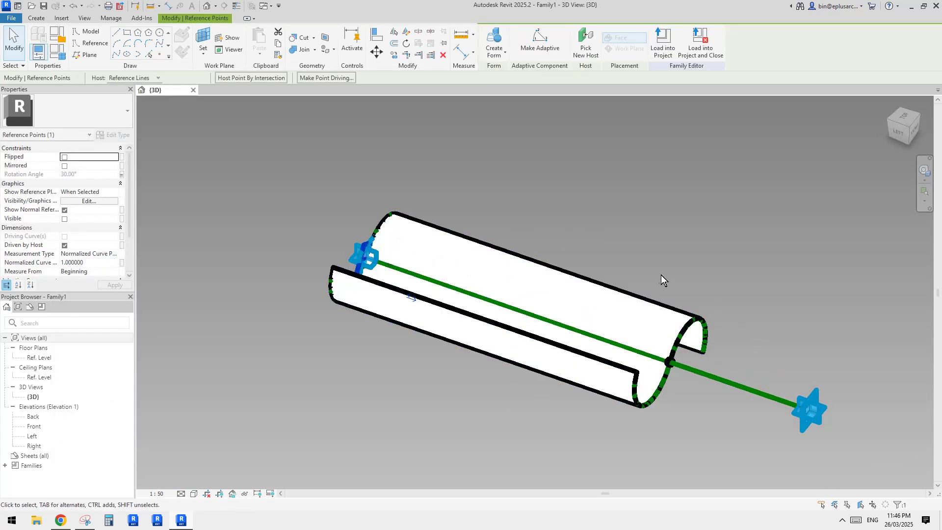
{"action": "left_click", "coordinate": [669, 284]}
{"action": "left_click", "coordinate": [677, 372]}
{"action": "left_click_drag", "start_coordinate": [669, 351], "coordinate": [812, 402]}
{"action": "left_click", "coordinate": [829, 412]}
{"action": "middle_click_drag", "start_coordinate": [829, 412], "coordinate": [630, 358]}
Flex the S-shaped form by moving adaptive point 1 to new positions
{"action": "left_click", "coordinate": [777, 408]}
{"action": "scroll", "coordinate": [776, 409], "scroll_direction": "down", "scroll_amount": 2}
{"action": "left_click_drag", "start_coordinate": [793, 367], "coordinate": [580, 378]}
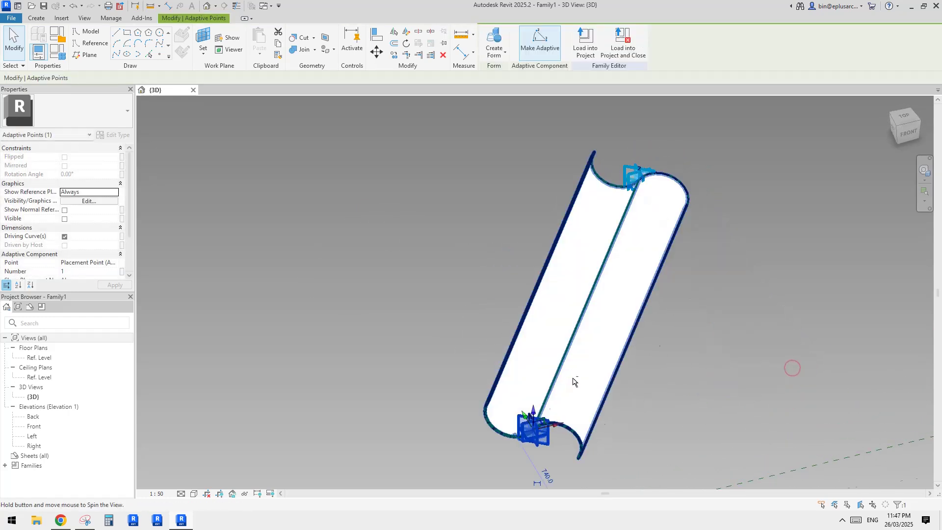
{"action": "middle_click_drag", "start_coordinate": [580, 379], "coordinate": [536, 437], "text": "shift"}
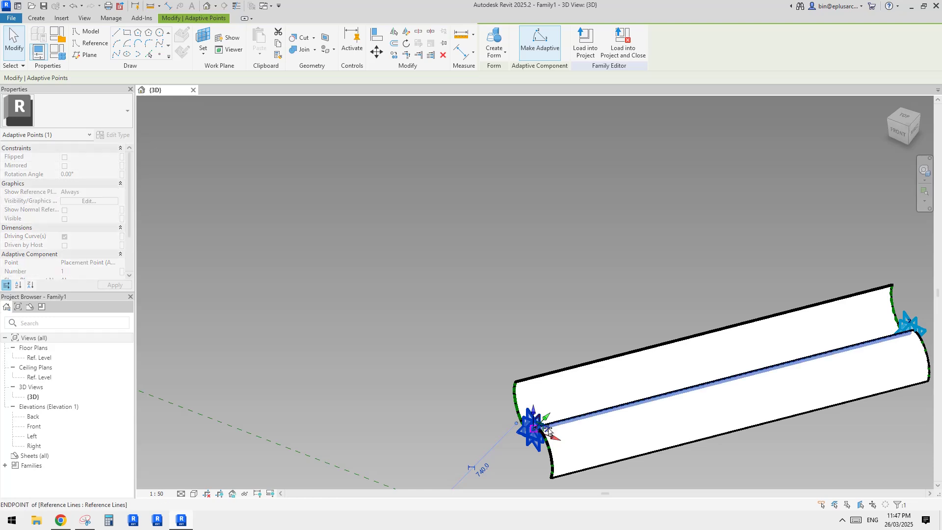
{"action": "left_click_drag", "start_coordinate": [549, 428], "coordinate": [741, 373]}
{"action": "middle_click_drag", "start_coordinate": [741, 372], "coordinate": [686, 337], "text": "shift"}
{"action": "middle_click_drag", "start_coordinate": [603, 349], "coordinate": [756, 321], "text": "shift"}
{"action": "left_click_drag", "start_coordinate": [564, 339], "coordinate": [560, 228]}
{"action": "middle_click_drag", "start_coordinate": [560, 278], "coordinate": [604, 388], "text": "shift"}
Create an instance parameter named "material" under Materials and Finishes and associate it with the S-shaped form's Material property
{"action": "scroll", "coordinate": [604, 387], "scroll_direction": "up", "scroll_amount": 5}
{"action": "scroll", "coordinate": [557, 364], "scroll_direction": "up", "scroll_amount": 1}
{"action": "left_click", "coordinate": [562, 349]}
{"action": "mouse_move", "coordinate": [572, 355]}
{"action": "middle_mouse_down"}
{"action": "mouse_move", "coordinate": [562, 370]}
{"action": "mouse_move", "coordinate": [578, 359]}
{"action": "middle_mouse_up"}
{"action": "scroll", "coordinate": [572, 348], "scroll_direction": "down", "scroll_amount": 1}
{"action": "scroll", "coordinate": [554, 329], "scroll_direction": "down", "scroll_amount": 2}
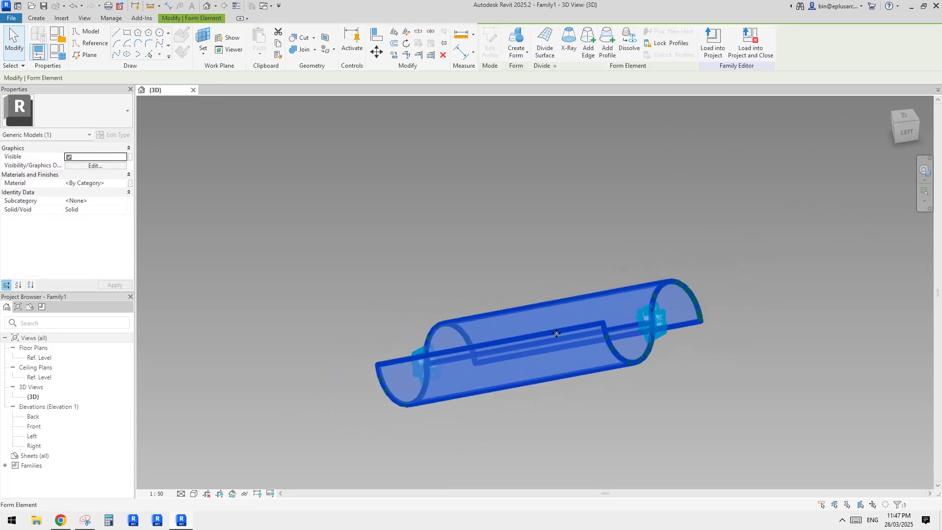
{"action": "left_click", "coordinate": [130, 183]}
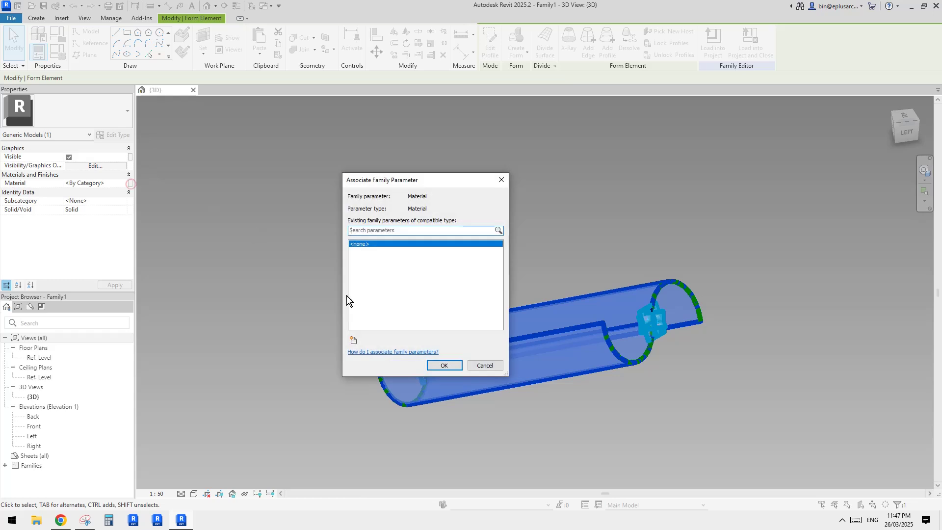
{"action": "left_click", "coordinate": [354, 340]}
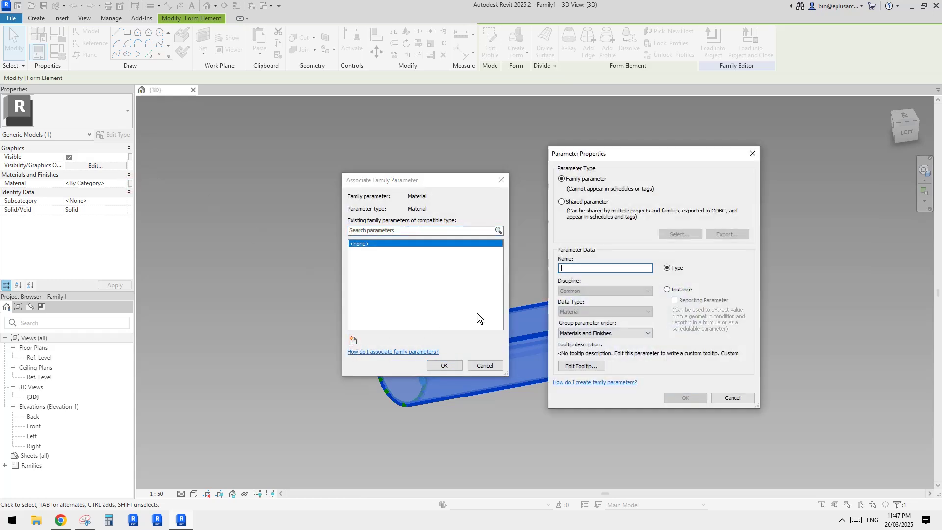
{"action": "type", "text": "material"}
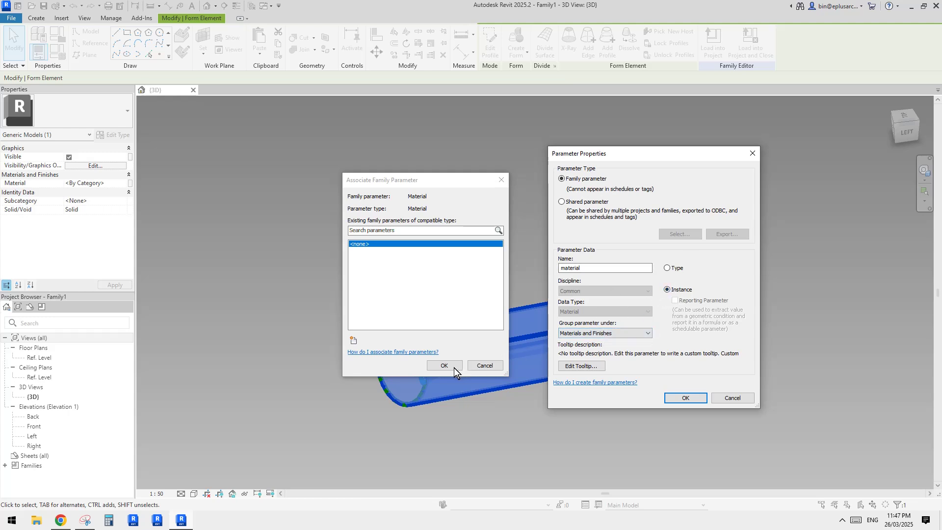
{"action": "left_click", "coordinate": [684, 396]}
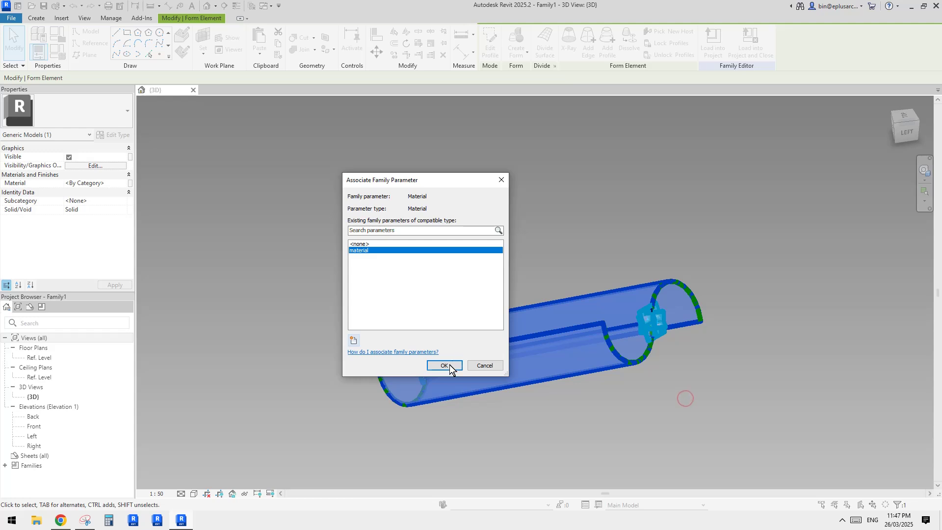
{"action": "left_click", "coordinate": [449, 366]}
{"action": "left_click", "coordinate": [567, 244]}
Create a new conceptual mass family from the Metric Mass.rft template
{"action": "middle_click_drag", "start_coordinate": [566, 243], "coordinate": [694, 293], "text": "shift"}
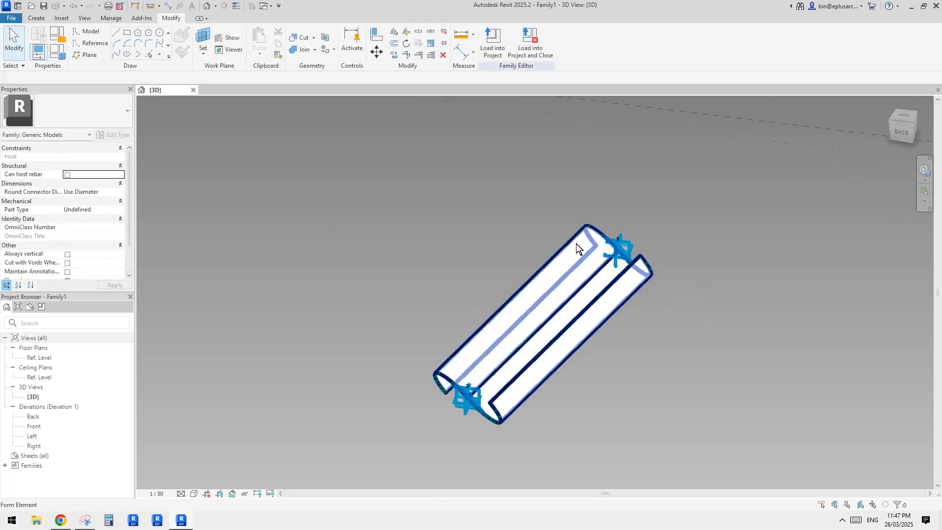
{"action": "scroll", "coordinate": [575, 243], "scroll_direction": "up", "scroll_amount": 2}
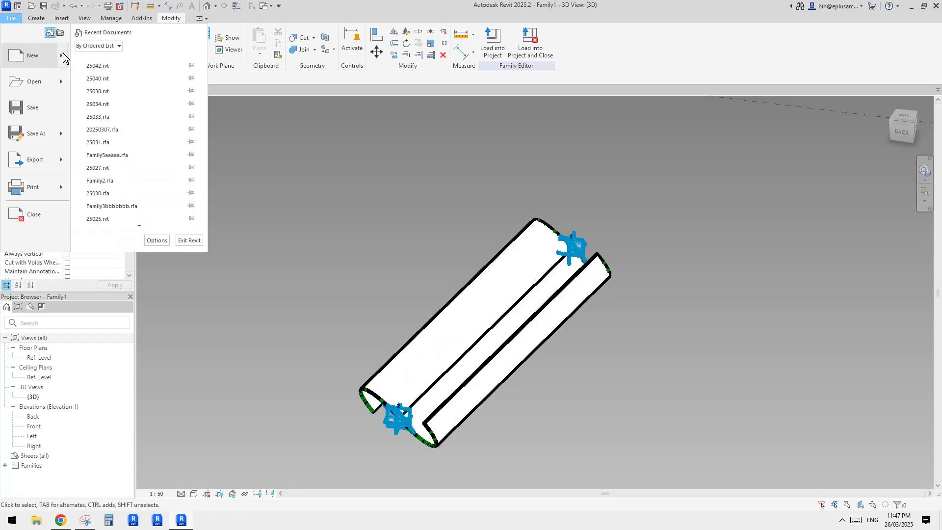
{"action": "mouse_move", "coordinate": [63, 57]}
{"action": "left_click", "coordinate": [137, 120]}
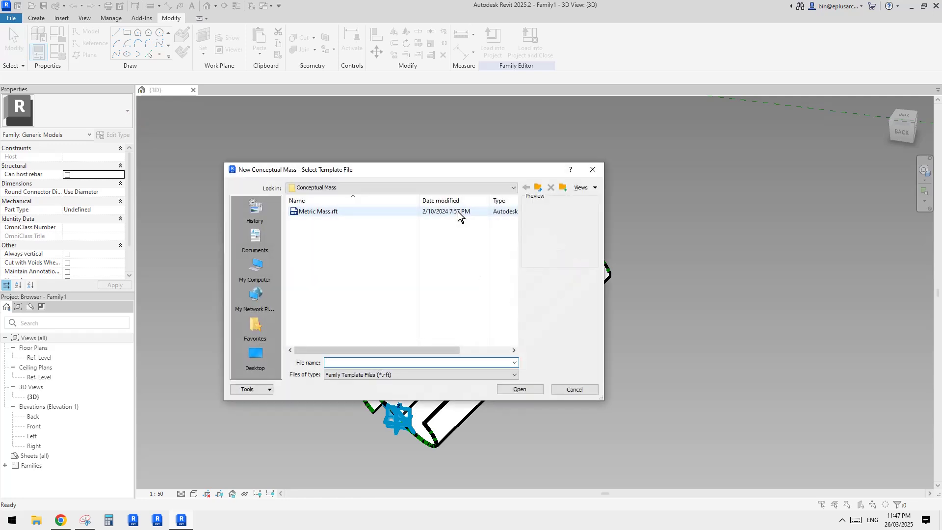
{"action": "left_click", "coordinate": [318, 211]}
{"action": "double_click", "coordinate": [318, 211]}
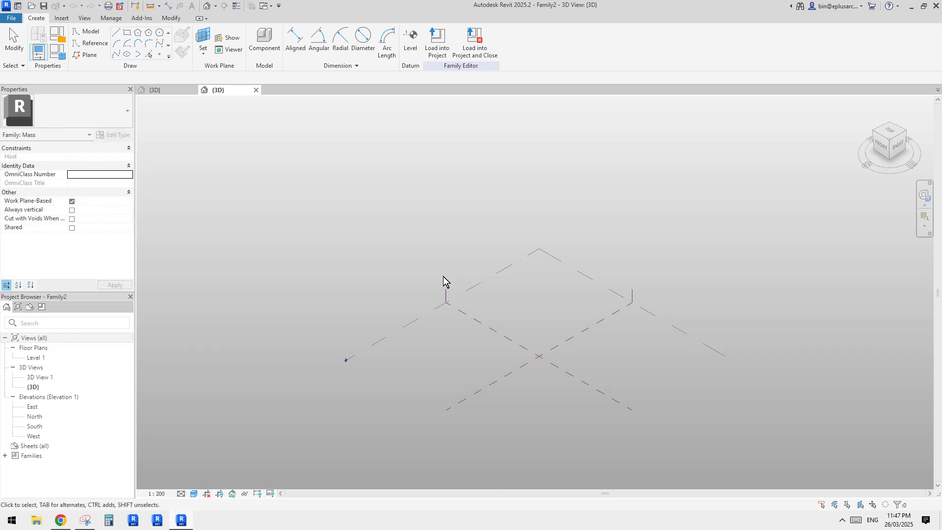
Draw a rectangle of reference lines about 21000 by 16000 mm on the Center (Front/Back) reference plane
{"action": "middle_click_drag", "start_coordinate": [499, 287], "coordinate": [548, 299], "text": "shift"}
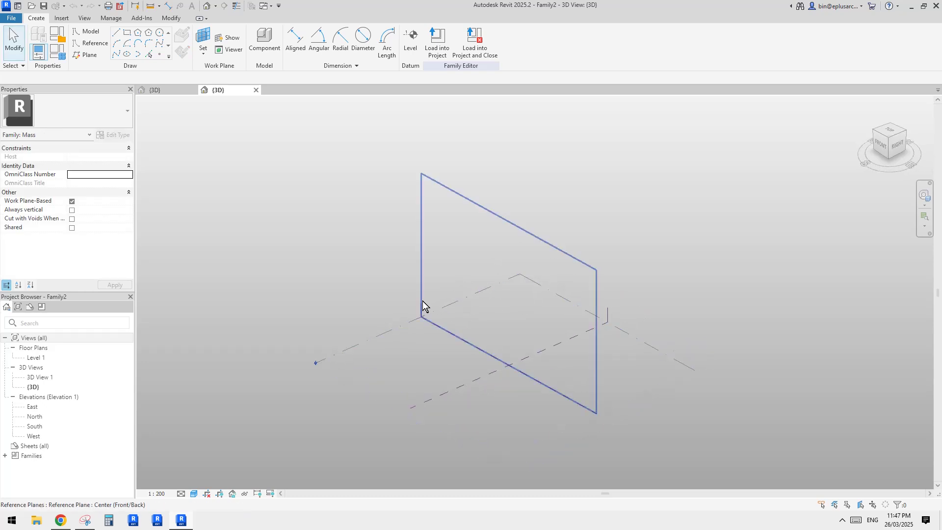
{"action": "left_click", "coordinate": [422, 299]}
{"action": "middle_click_drag", "start_coordinate": [429, 301], "coordinate": [508, 317], "text": "shift"}
{"action": "key", "text": "Escape"}
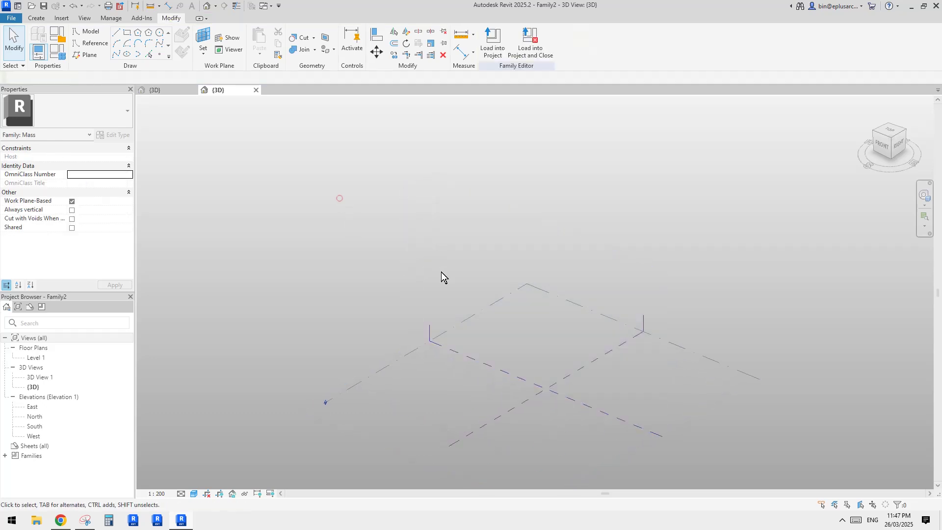
{"action": "middle_click_drag", "start_coordinate": [471, 284], "coordinate": [499, 304], "text": "shift"}
{"action": "left_click", "coordinate": [358, 308]}
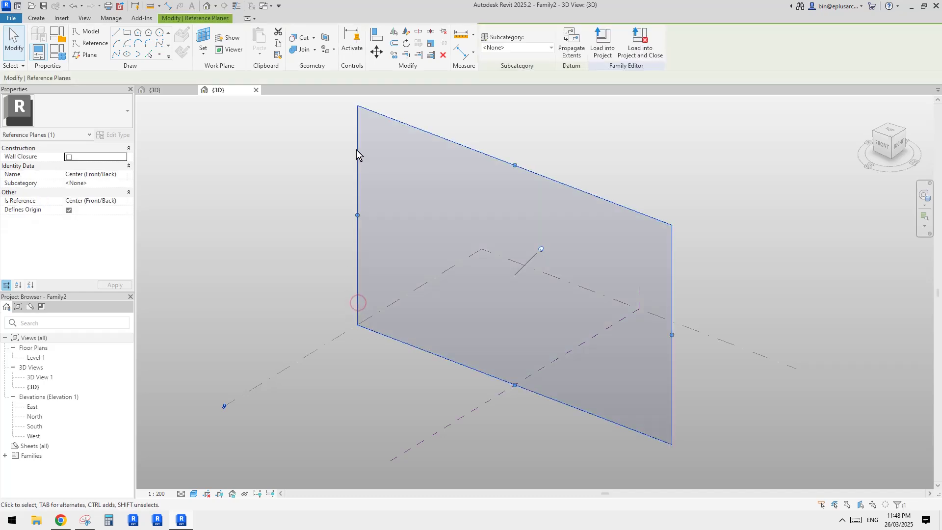
{"action": "middle_click_drag", "start_coordinate": [540, 195], "coordinate": [481, 225], "text": "shift"}
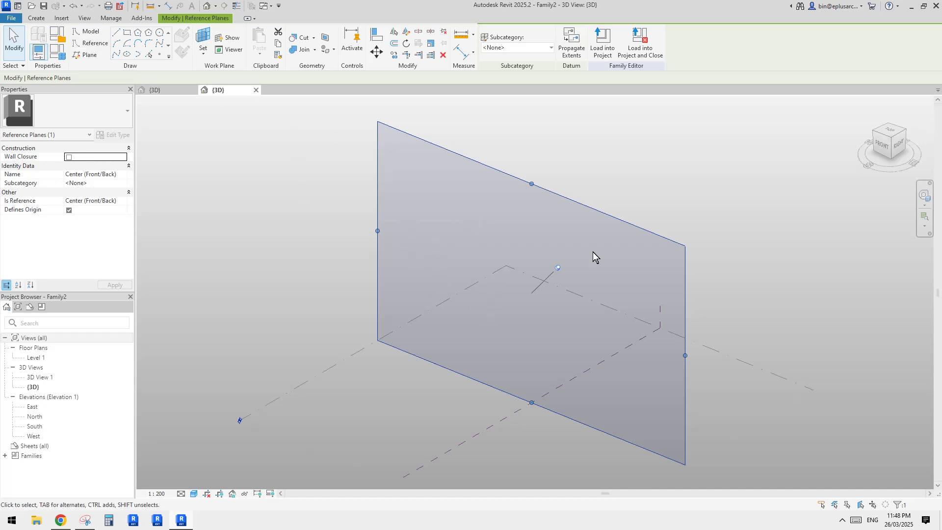
{"action": "left_click", "coordinate": [93, 44]}
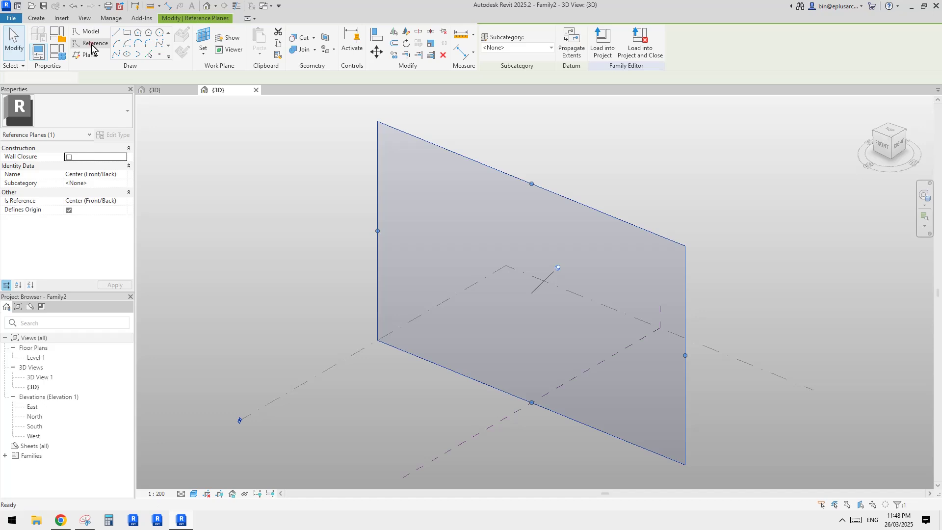
{"action": "left_click", "coordinate": [127, 34]}
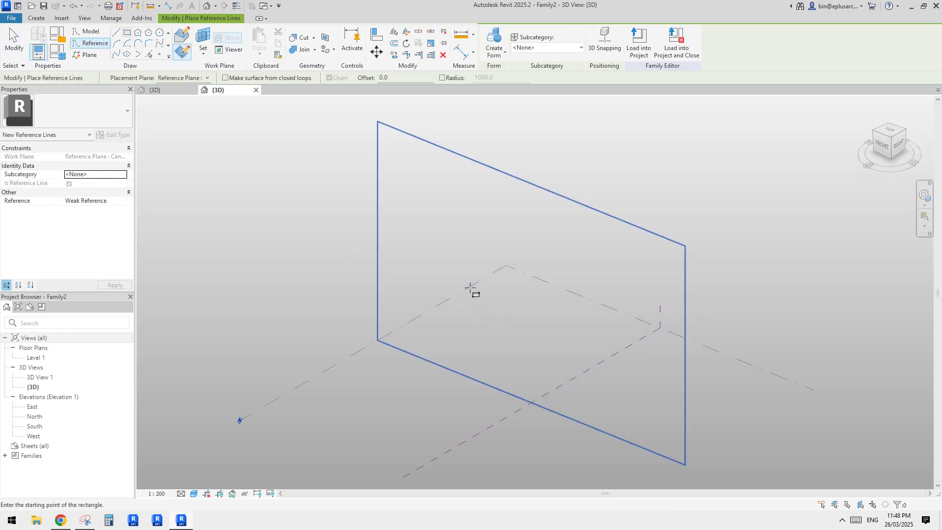
{"action": "left_click", "coordinate": [487, 301]}
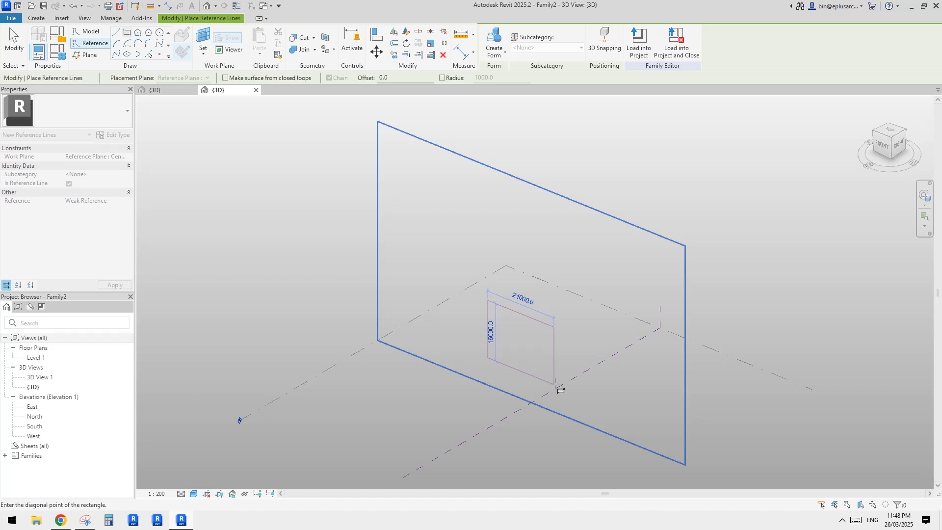
{"action": "left_click", "coordinate": [555, 383]}
{"action": "middle_click_drag", "start_coordinate": [631, 347], "coordinate": [379, 201], "text": "shift"}
{"action": "key", "text": "Escape"}
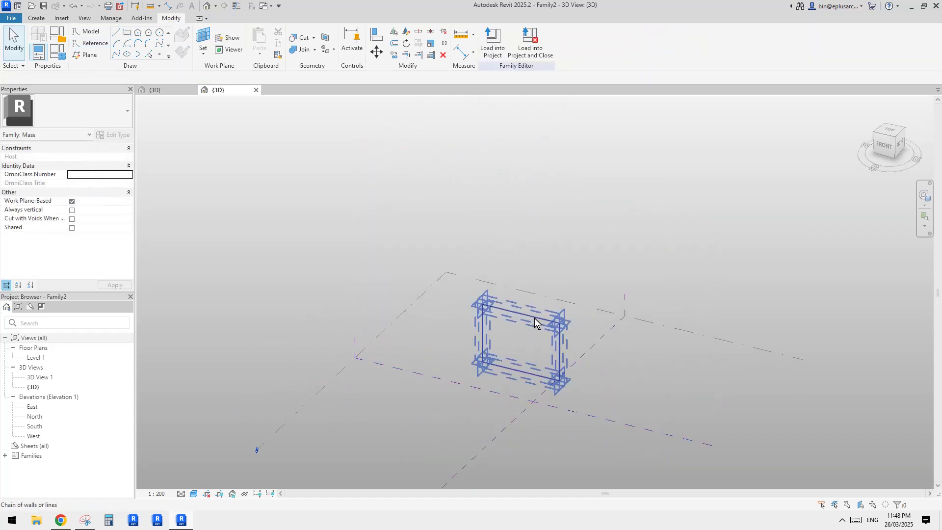
Create a flat surface form from the whole loop of rectangular reference lines
{"action": "key", "text": "Tab"}
{"action": "left_click", "coordinate": [534, 316]}
{"action": "left_click", "coordinate": [495, 40]}
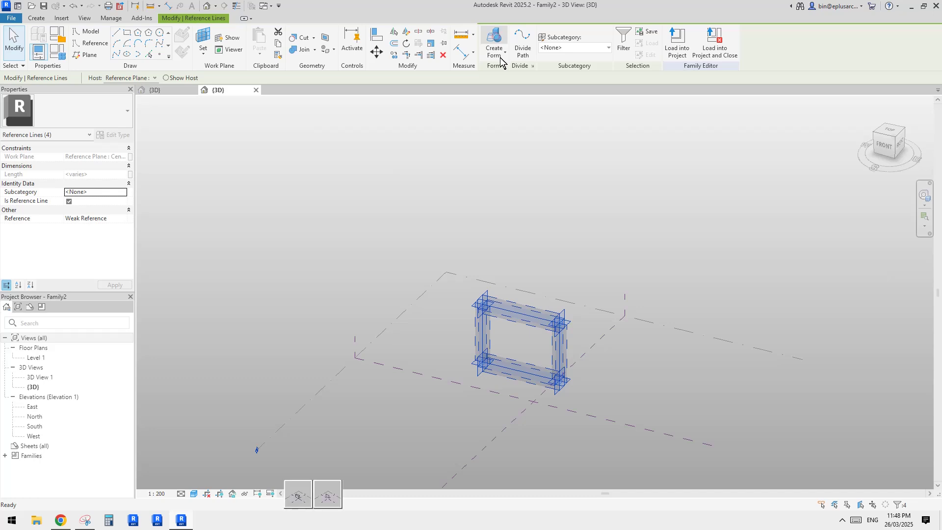
{"action": "key", "text": "space"}
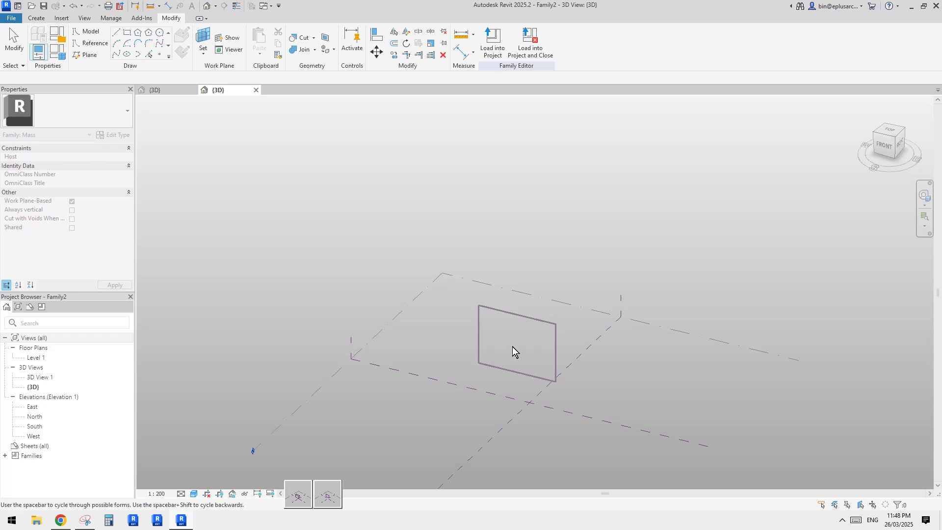
{"action": "left_click", "coordinate": [625, 220]}
Divide the flat surface into a UV grid and turn on the display of its nodes
{"action": "middle_click_drag", "start_coordinate": [626, 219], "coordinate": [491, 363], "text": "shift"}
{"action": "left_click", "coordinate": [482, 364]}
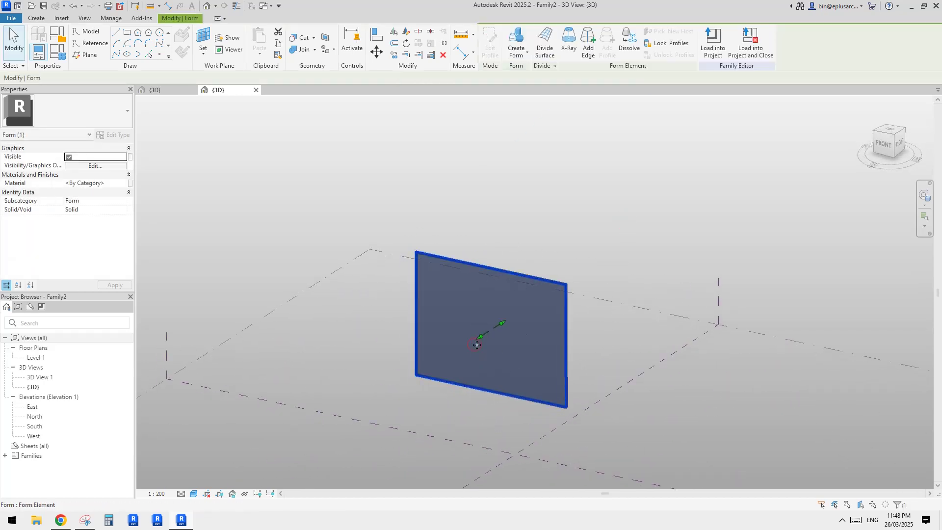
{"action": "left_click", "coordinate": [549, 49]}
{"action": "middle_click_drag", "start_coordinate": [608, 245], "coordinate": [564, 252], "text": "shift"}
{"action": "scroll", "coordinate": [560, 255], "scroll_direction": "up", "scroll_amount": 3}
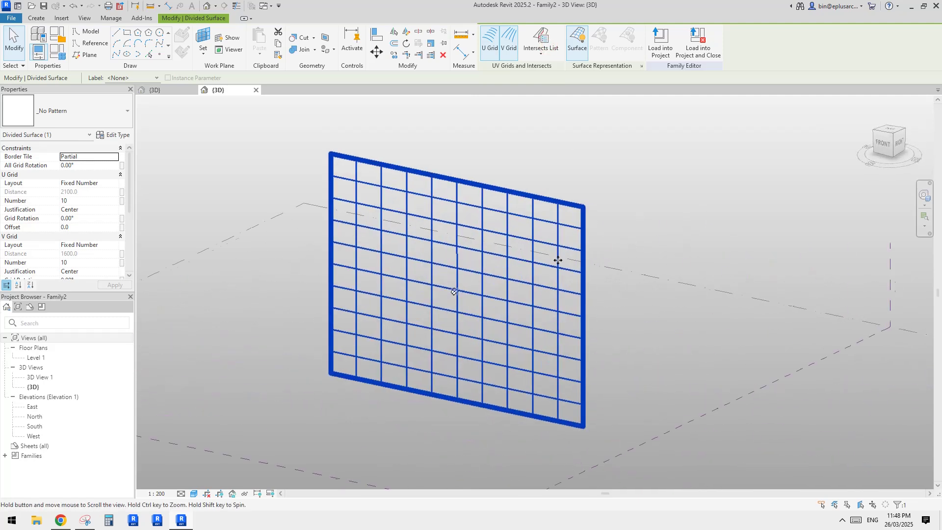
{"action": "left_click", "coordinate": [641, 66]}
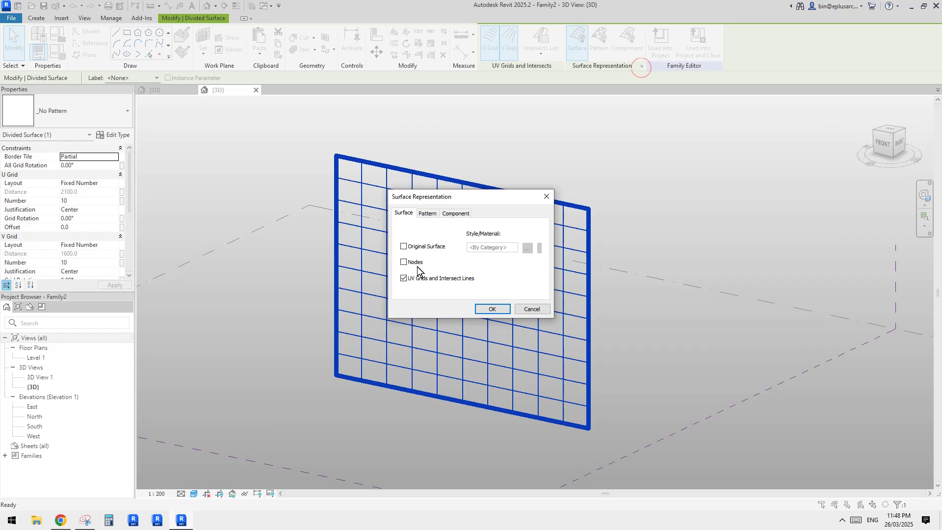
{"action": "left_click", "coordinate": [474, 309]}
{"action": "mouse_move", "coordinate": [621, 318]}
{"action": "middle_mouse_down", "text": "shift"}
{"action": "mouse_move", "coordinate": [732, 261]}
{"action": "mouse_move", "coordinate": [636, 312]}
{"action": "middle_mouse_up", "text": "shift"}
{"action": "mouse_move", "coordinate": [525, 309]}
{"action": "middle_mouse_down", "text": "shift"}
{"action": "mouse_move", "coordinate": [572, 311]}
{"action": "mouse_move", "coordinate": [536, 315]}
{"action": "middle_mouse_up", "text": "shift"}
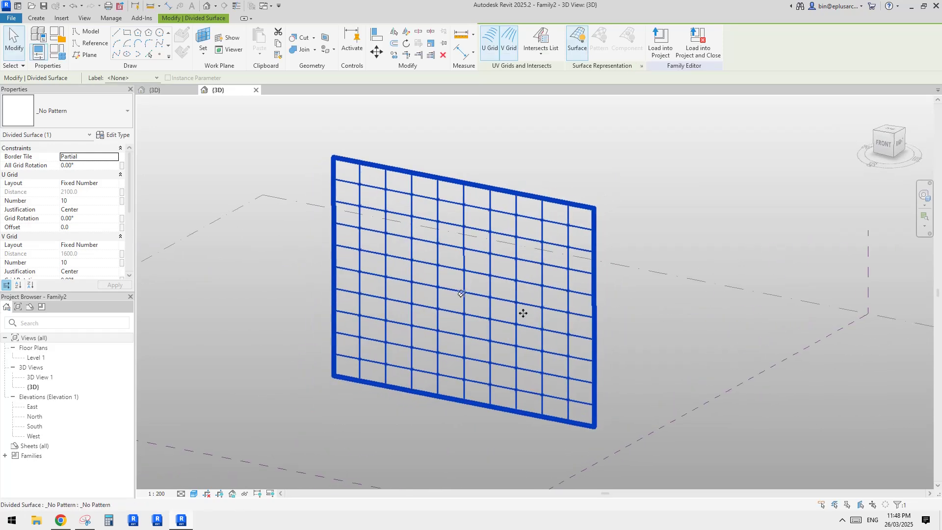
Load the S-shaped Family1 into the mass family and place one instance between two vertically adjacent grid nodes
{"action": "left_click", "coordinate": [171, 91]}
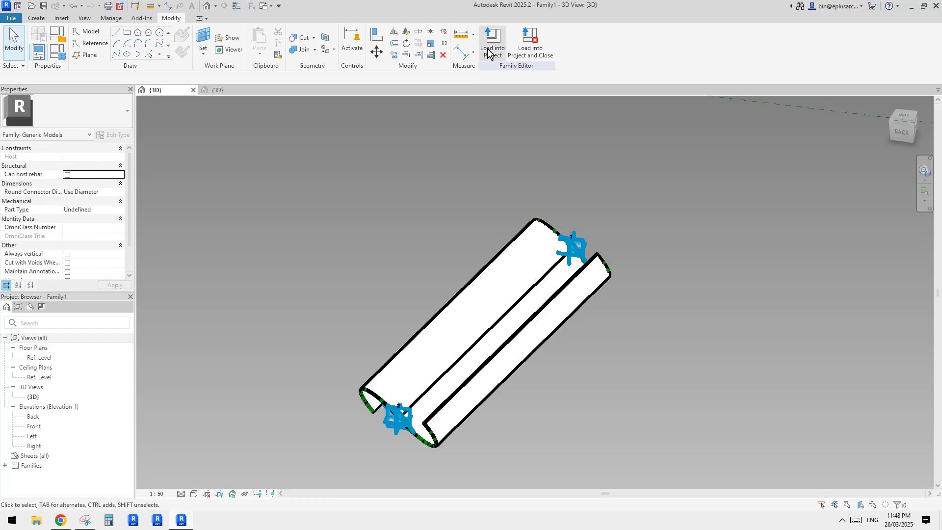
{"action": "left_click", "coordinate": [492, 51]}
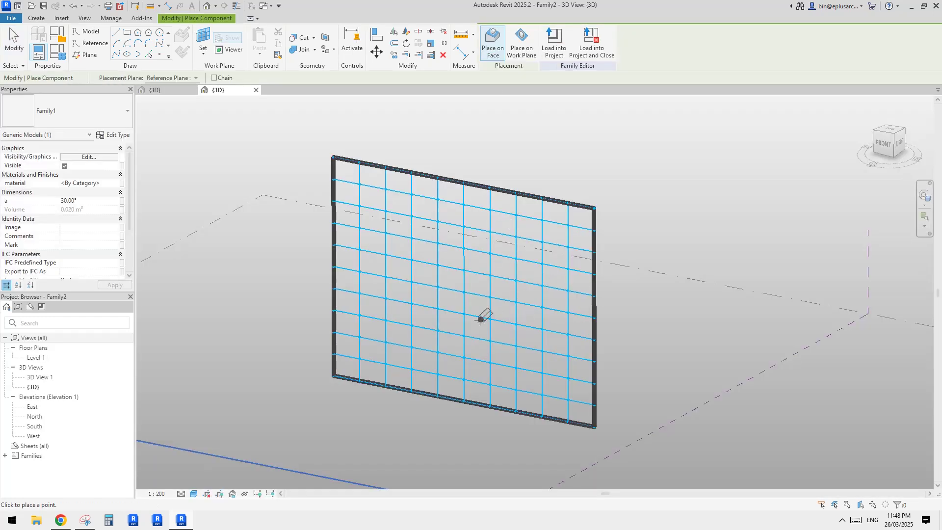
{"action": "scroll", "coordinate": [490, 319], "scroll_direction": "up", "scroll_amount": 3}
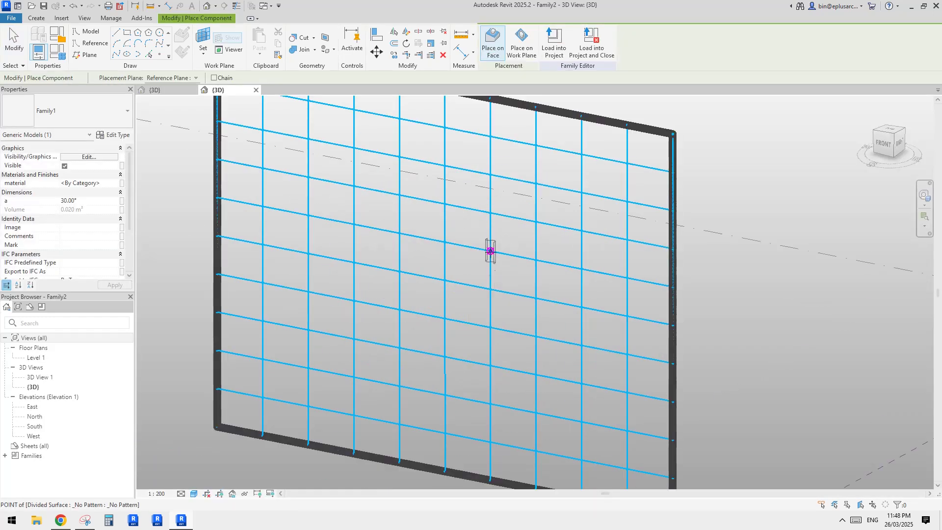
{"action": "left_click", "coordinate": [490, 290]}
{"action": "key", "text": "Escape"}
{"action": "scroll", "coordinate": [552, 281], "scroll_direction": "down", "scroll_amount": 2}
{"action": "middle_click_drag", "start_coordinate": [491, 300], "coordinate": [491, 328], "text": "shift"}
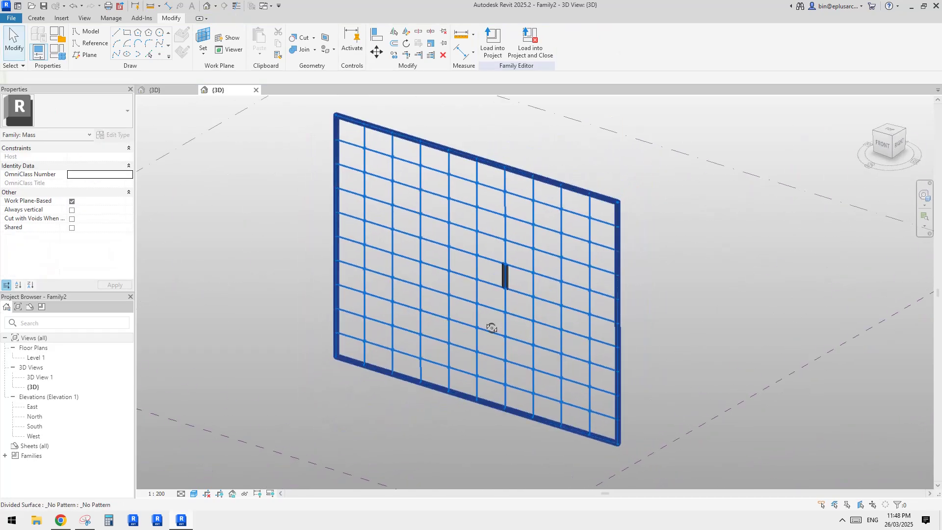
Set the height of the divided surface's reference rectangle to 3000 mm
{"action": "left_click", "coordinate": [505, 277]}
{"action": "middle_click_drag", "start_coordinate": [505, 277], "coordinate": [574, 278], "text": "shift"}
{"action": "scroll", "coordinate": [493, 274], "scroll_direction": "down", "scroll_amount": 2}
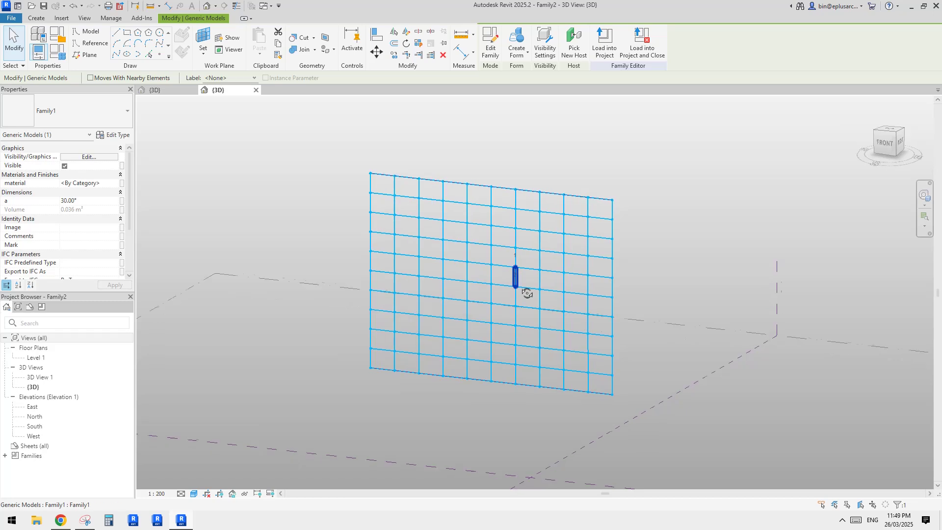
{"action": "key", "text": "Escape"}
{"action": "left_click_drag", "start_coordinate": [334, 143], "coordinate": [682, 231]}
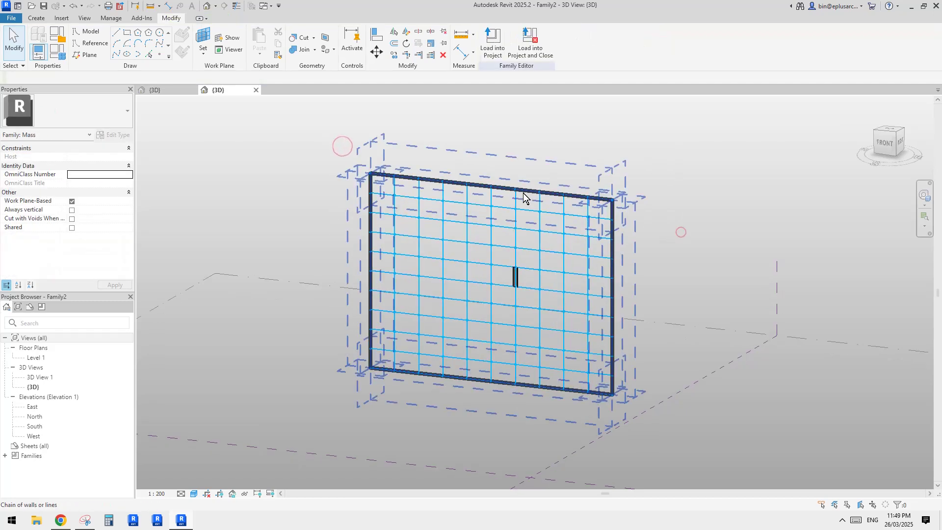
{"action": "left_click", "coordinate": [552, 199]}
{"action": "left_click", "coordinate": [624, 303]}
{"action": "type", "text": "3000"}
{"action": "left_click", "coordinate": [669, 266]}
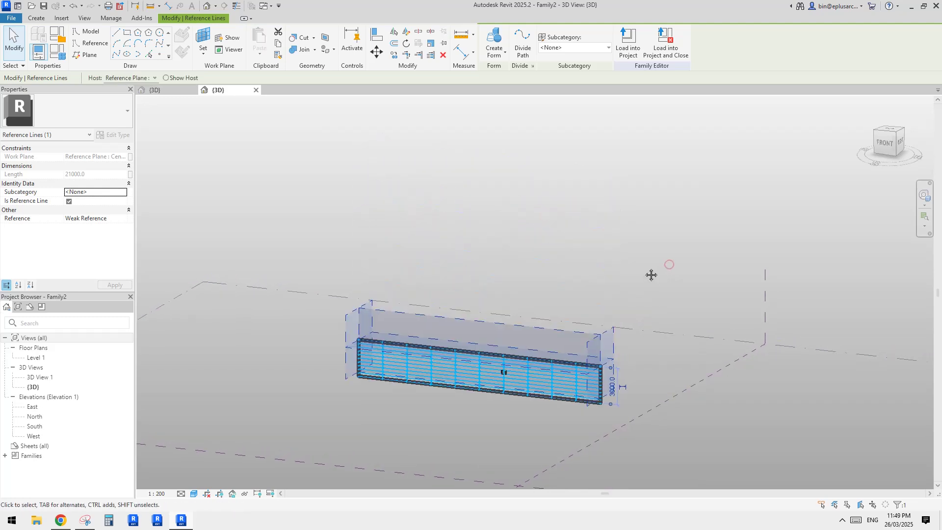
{"action": "left_click", "coordinate": [621, 274]}
Set the width of the divided surface's reference rectangle to 4000 mm
{"action": "left_click_drag", "start_coordinate": [576, 281], "coordinate": [614, 415]}
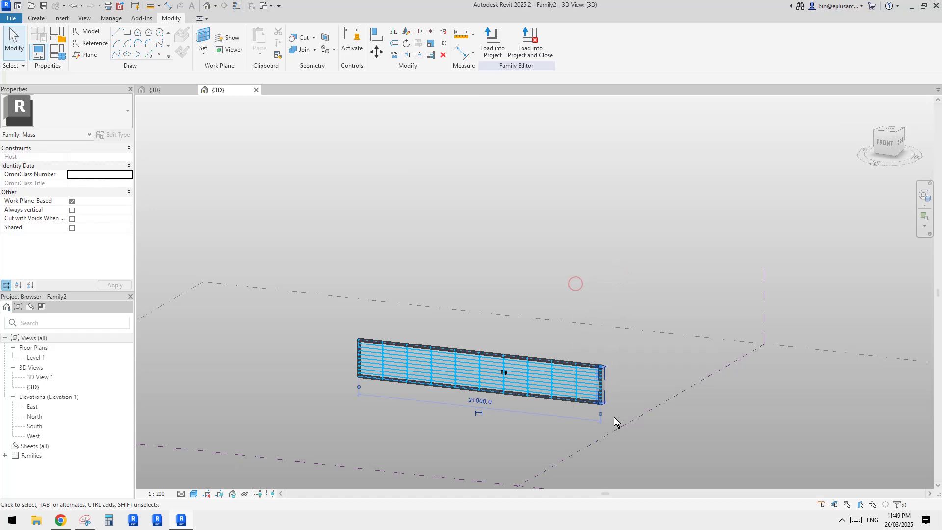
{"action": "middle_click_drag", "start_coordinate": [524, 432], "coordinate": [519, 434]}
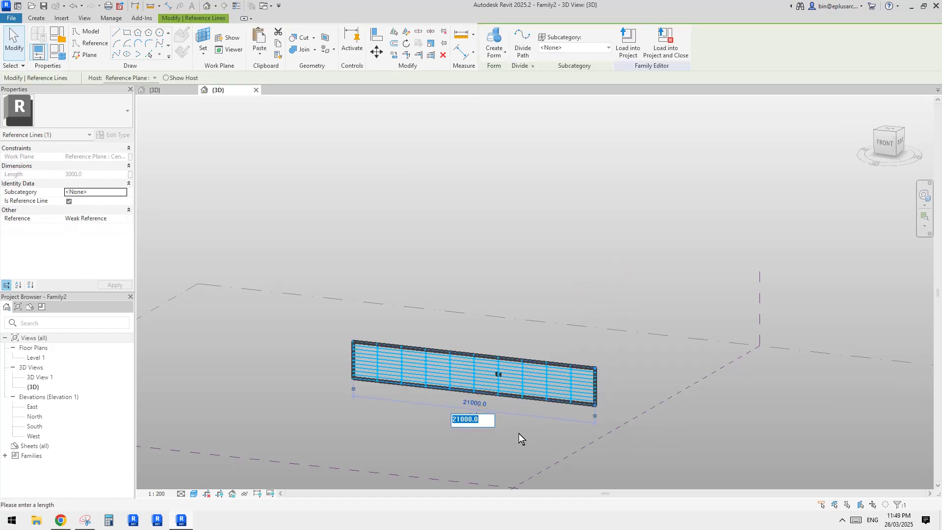
{"action": "type", "text": "4000"}
{"action": "key", "text": "Return"}
{"action": "left_click", "coordinate": [584, 264]}
Inspect the placed S-shaped module on the resized grid and set the 3D view scale to 1:50
{"action": "scroll", "coordinate": [403, 393], "scroll_direction": "up", "scroll_amount": 2}
{"action": "scroll", "coordinate": [403, 392], "scroll_direction": "up", "scroll_amount": 4}
{"action": "middle_click_drag", "start_coordinate": [401, 311], "coordinate": [496, 358], "text": "shift"}
{"action": "left_click", "coordinate": [446, 391]}
{"action": "scroll", "coordinate": [446, 391], "scroll_direction": "down", "scroll_amount": 2}
{"action": "middle_click_drag", "start_coordinate": [567, 219], "coordinate": [292, 437], "text": "shift"}
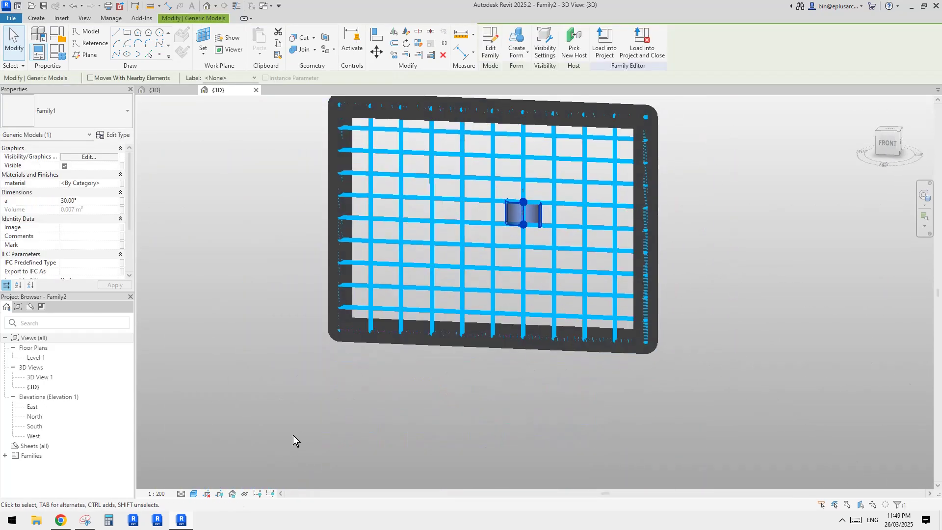
{"action": "left_click", "coordinate": [292, 436]}
{"action": "left_click", "coordinate": [165, 493]}
{"action": "left_click", "coordinate": [173, 419]}
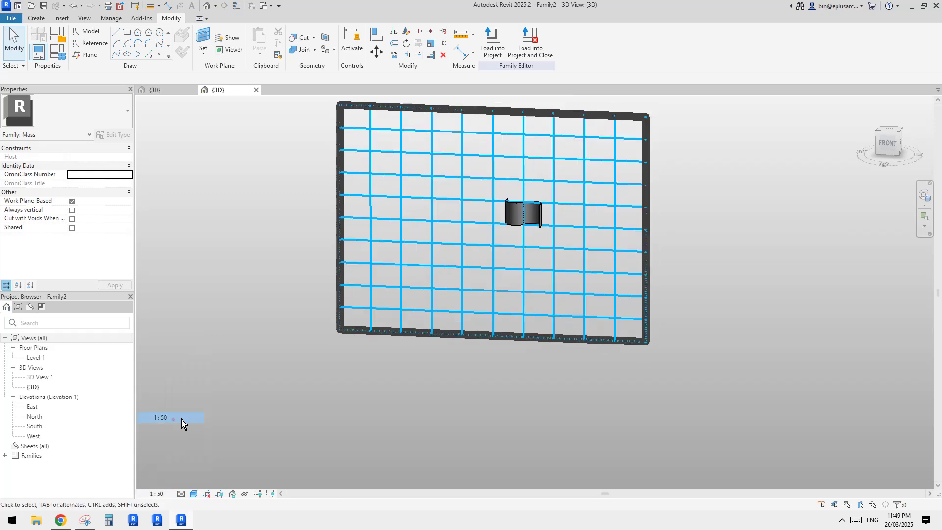
{"action": "scroll", "coordinate": [554, 304], "scroll_direction": "down", "scroll_amount": 2}
{"action": "middle_click_drag", "start_coordinate": [554, 304], "coordinate": [537, 295]}
{"action": "scroll", "coordinate": [502, 340], "scroll_direction": "up", "scroll_amount": 3}
{"action": "scroll", "coordinate": [519, 254], "scroll_direction": "up", "scroll_amount": 2}
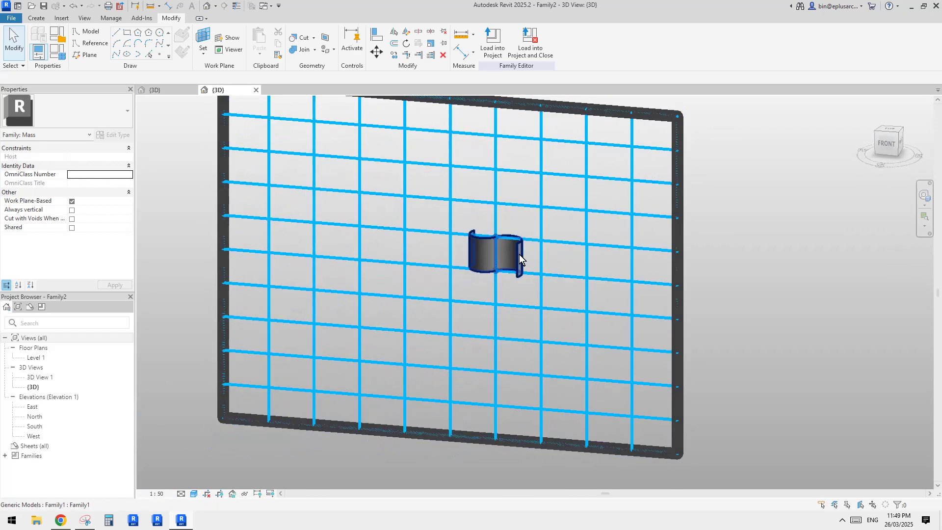
Switch to Chrome to examine the facade photo in the Reddit post, and compare it with the placed module back in Revit
{"action": "left_click", "coordinate": [519, 254]}
{"action": "middle_click_drag", "start_coordinate": [519, 254], "coordinate": [270, 392], "text": "shift"}
{"action": "left_click", "coordinate": [64, 521]}
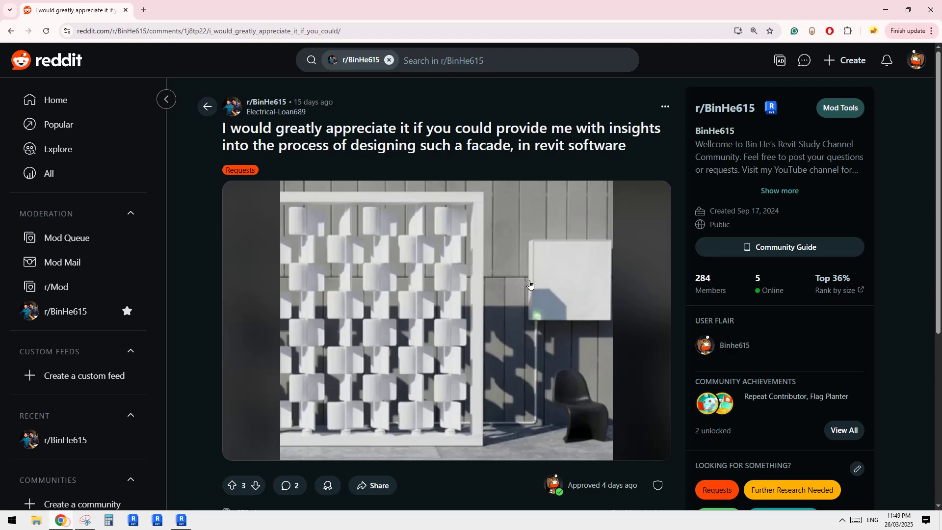
{"action": "left_click", "coordinate": [181, 520]}
{"action": "middle_click_drag", "start_coordinate": [513, 324], "coordinate": [543, 210], "text": "shift"}
{"action": "left_click", "coordinate": [542, 210]}
{"action": "left_click", "coordinate": [281, 149]}
{"action": "left_click_drag", "start_coordinate": [268, 149], "coordinate": [655, 250]}
{"action": "middle_click_drag", "start_coordinate": [608, 269], "coordinate": [611, 287]}
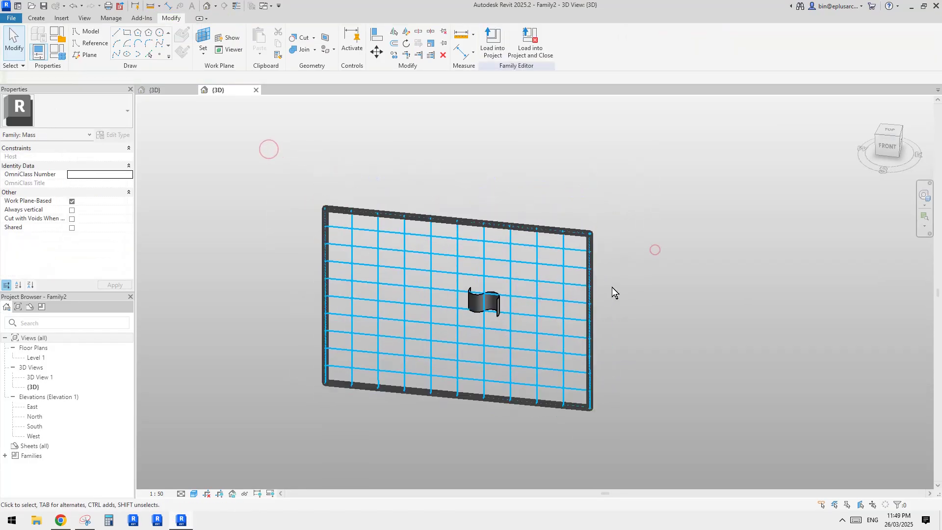
Set the height of the divided surface's reference rectangle to 5000 mm
{"action": "left_click", "coordinate": [344, 210]}
{"action": "left_click", "coordinate": [603, 322]}
{"action": "type", "text": "5"}
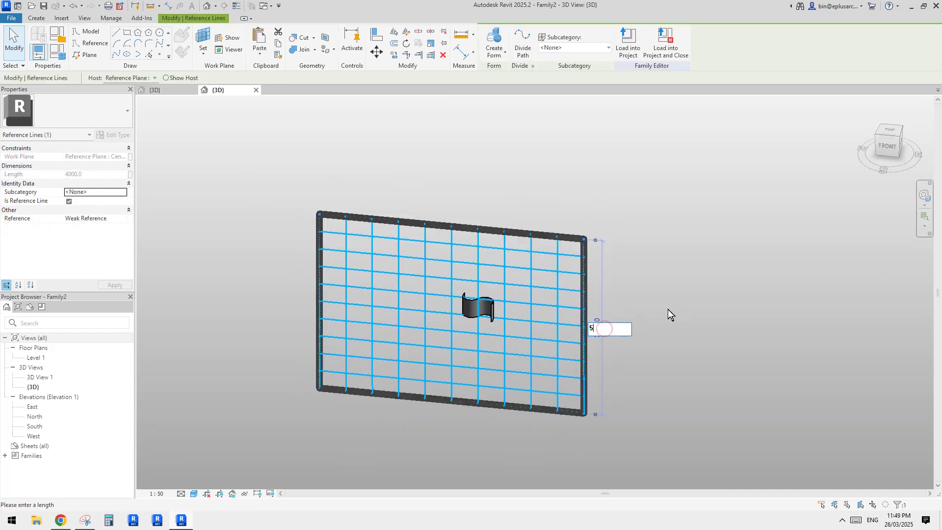
{"action": "type", "text": "000"}
{"action": "key", "text": "Return"}
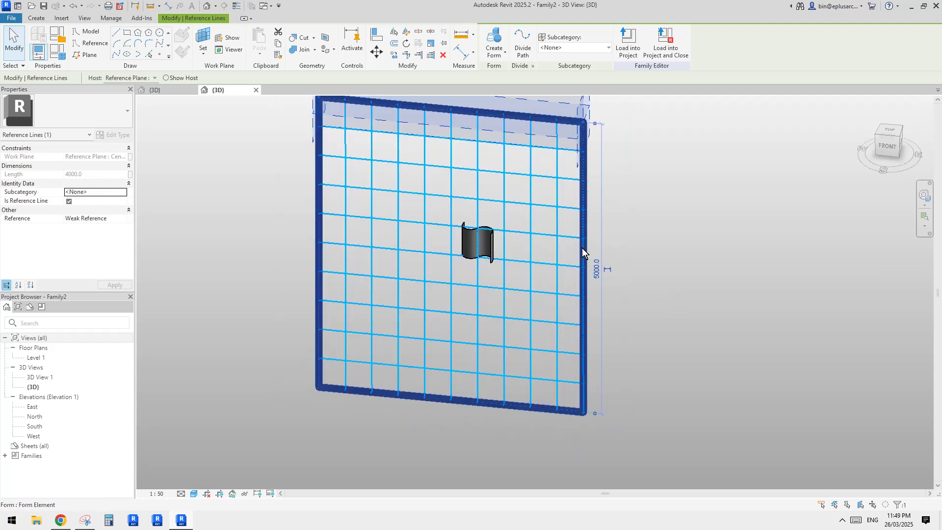
Set the width of the divided surface's reference rectangle to 6000 mm
{"action": "left_click", "coordinate": [672, 261]}
{"action": "key", "text": "Tab"}
{"action": "key", "text": "Tab"}
{"action": "left_click", "coordinate": [583, 248]}
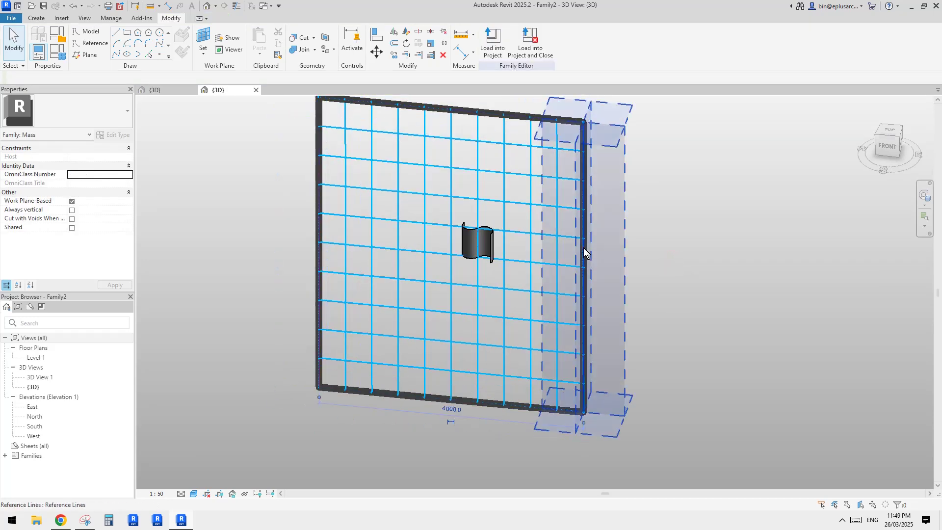
{"action": "left_click", "coordinate": [450, 424]}
{"action": "type", "text": "6000"}
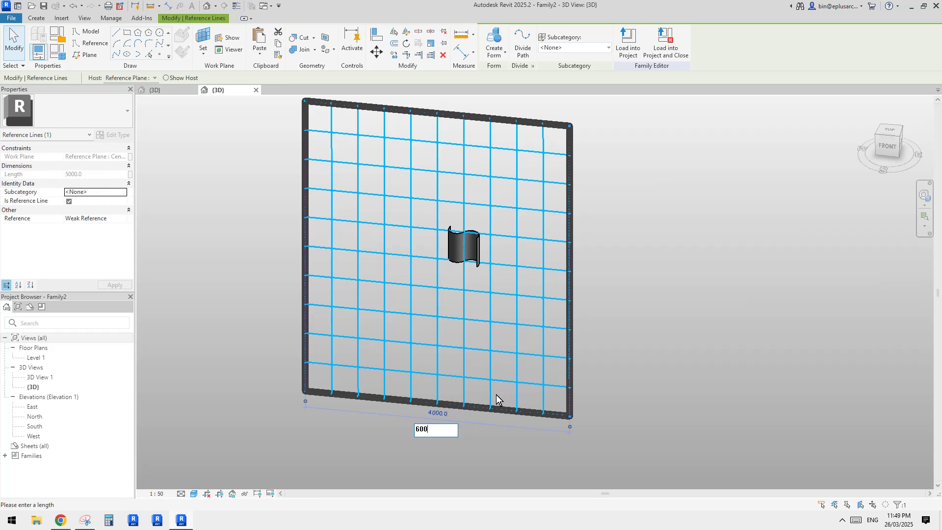
{"action": "key", "text": "Return"}
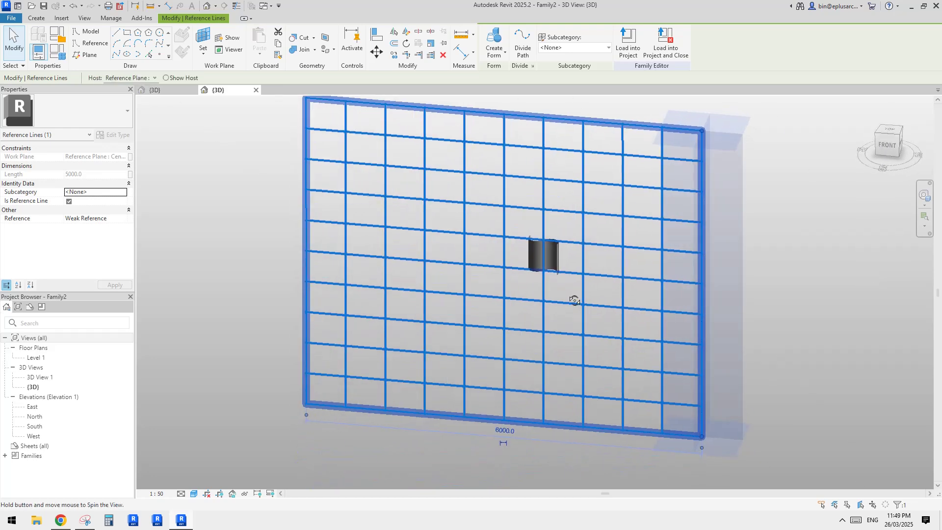
Repeat the placed S-shaped module across all nodes of the divided surface
{"action": "scroll", "coordinate": [550, 261], "scroll_direction": "up", "scroll_amount": 3}
{"action": "left_click", "coordinate": [535, 241]}
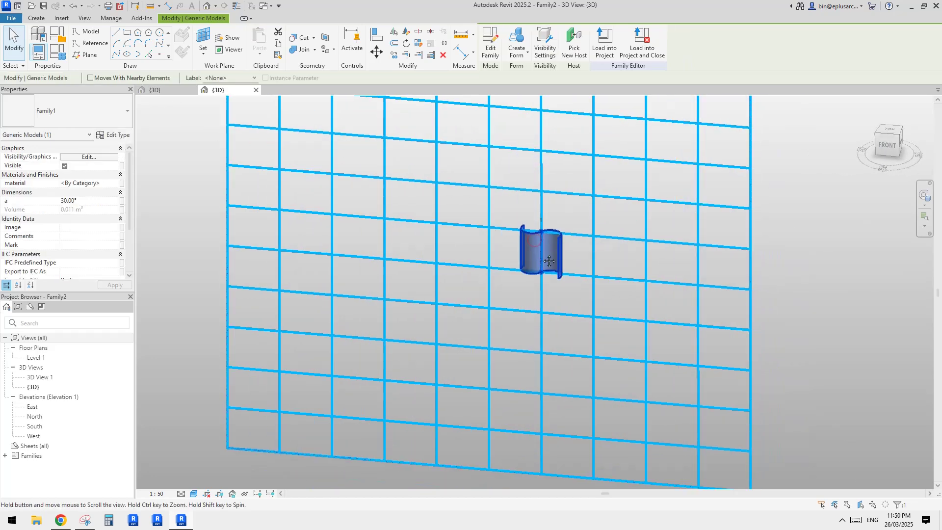
{"action": "left_click", "coordinate": [423, 44]}
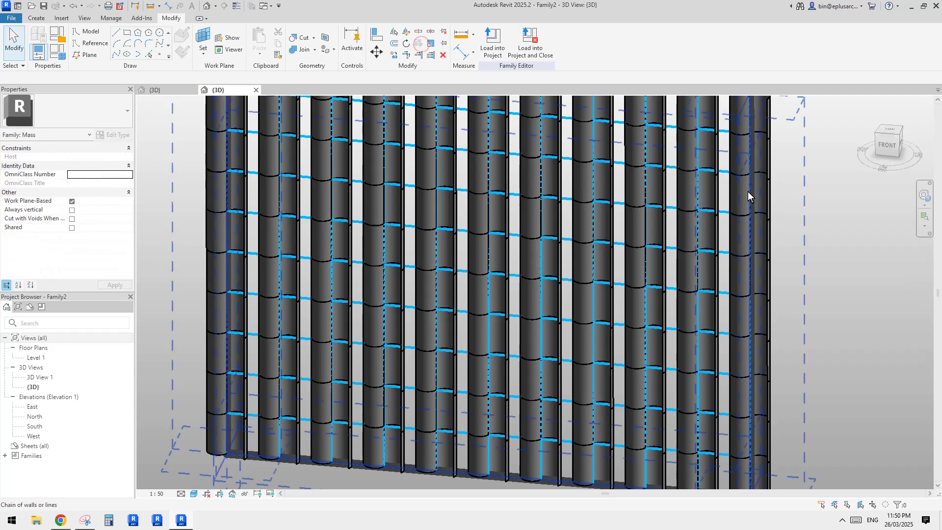
Set the rotation parameter a of the repeated S-shaped modules to 0° through one repeated component
{"action": "scroll", "coordinate": [653, 241], "scroll_direction": "down", "scroll_amount": 3}
{"action": "middle_click_drag", "start_coordinate": [651, 244], "coordinate": [660, 212], "text": "shift"}
{"action": "middle_click_drag", "start_coordinate": [607, 233], "coordinate": [550, 263], "text": "shift"}
{"action": "scroll", "coordinate": [564, 260], "scroll_direction": "up", "scroll_amount": 3}
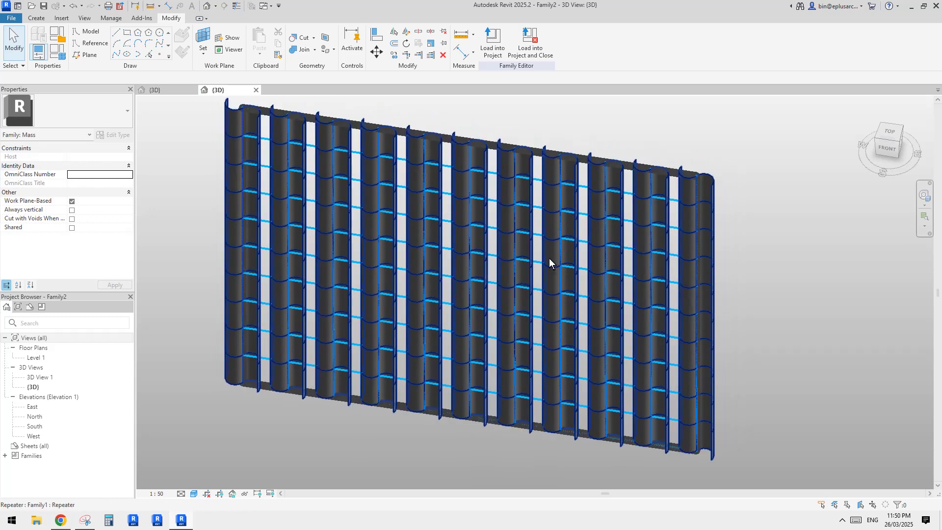
{"action": "key", "text": "Tab"}
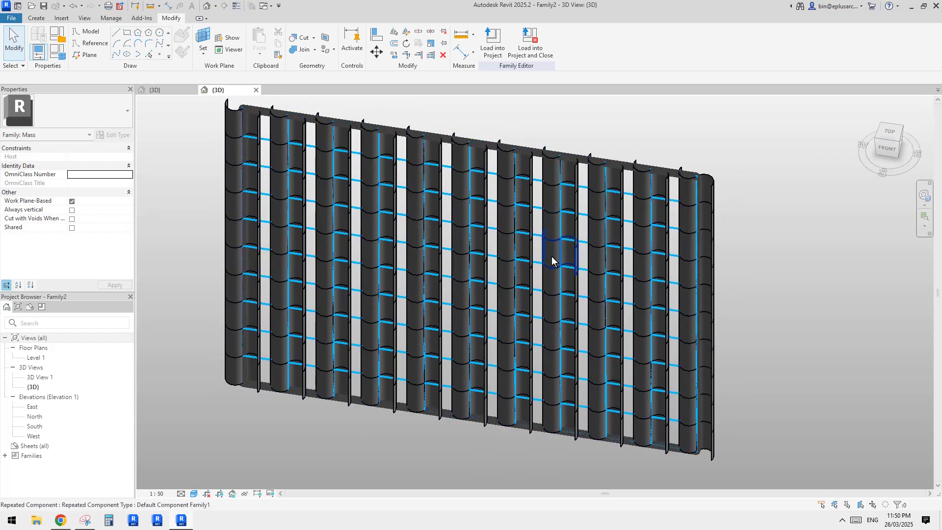
{"action": "left_click", "coordinate": [552, 256]}
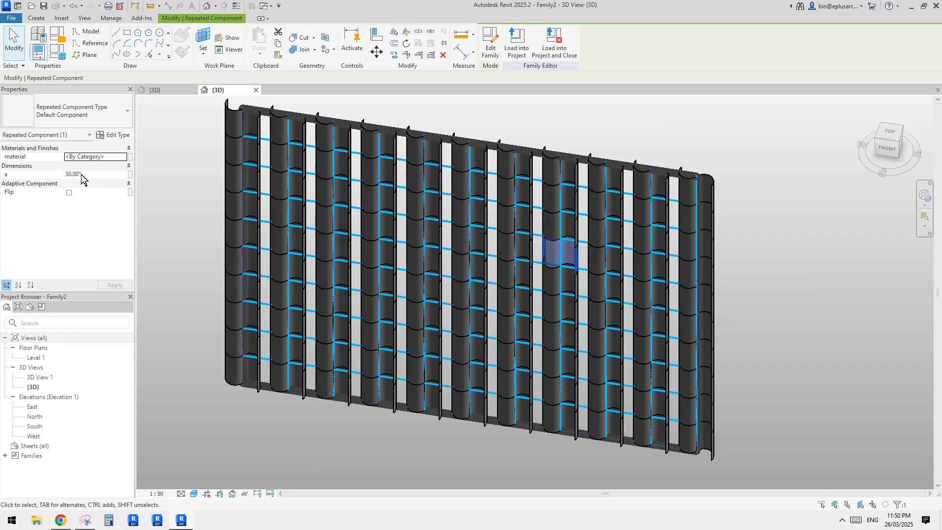
{"action": "left_click", "coordinate": [95, 176]}
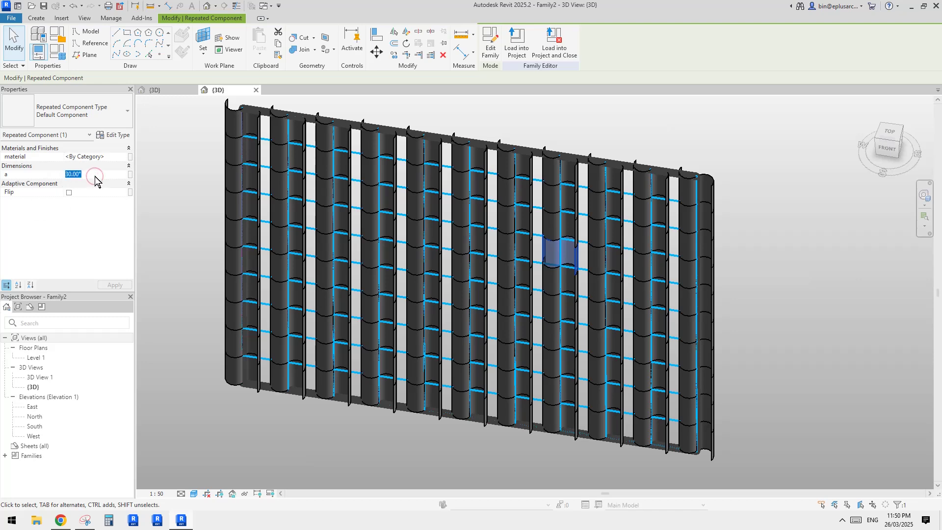
{"action": "type", "text": "0"}
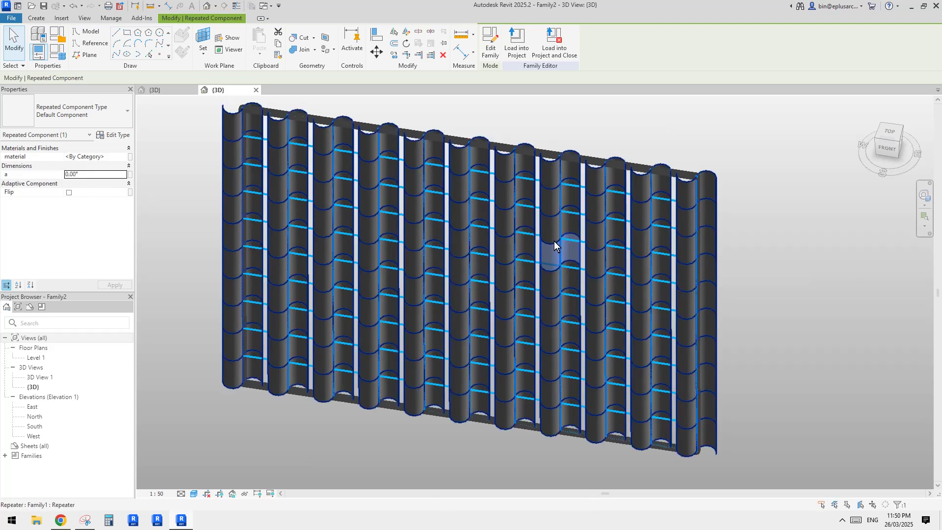
Remove the repeater from the module array so that every module becomes individually editable
{"action": "scroll", "coordinate": [552, 241], "scroll_direction": "down", "scroll_amount": 2}
{"action": "left_click", "coordinate": [740, 267]}
{"action": "left_click", "coordinate": [547, 246]}
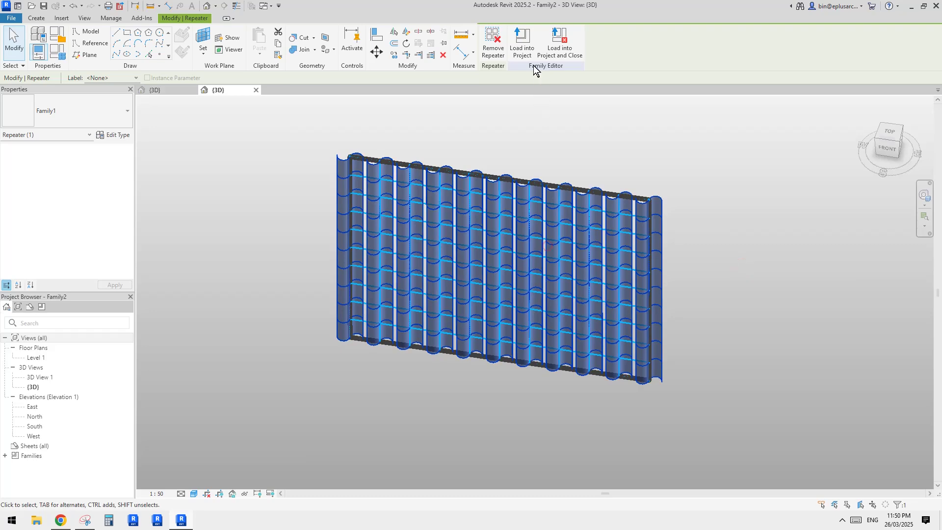
{"action": "left_click", "coordinate": [494, 49]}
{"action": "left_click", "coordinate": [807, 214]}
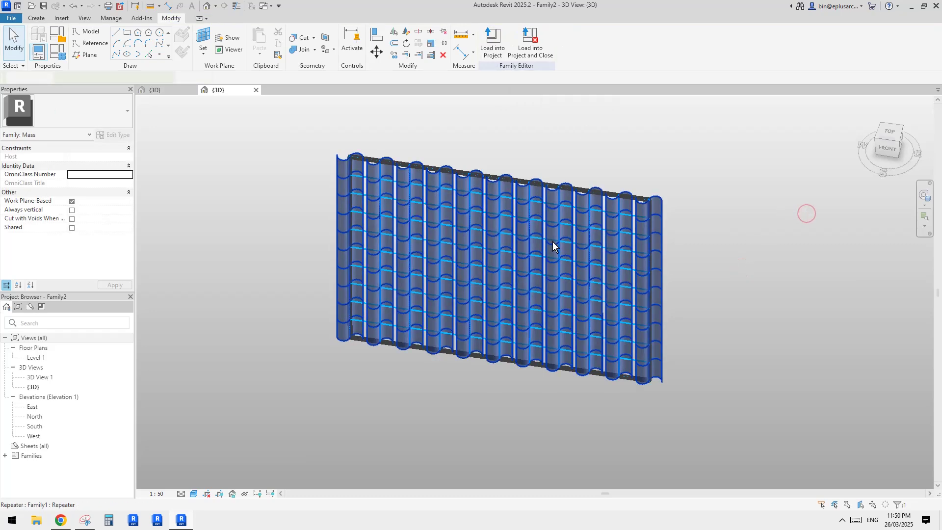
{"action": "left_click", "coordinate": [553, 245]}
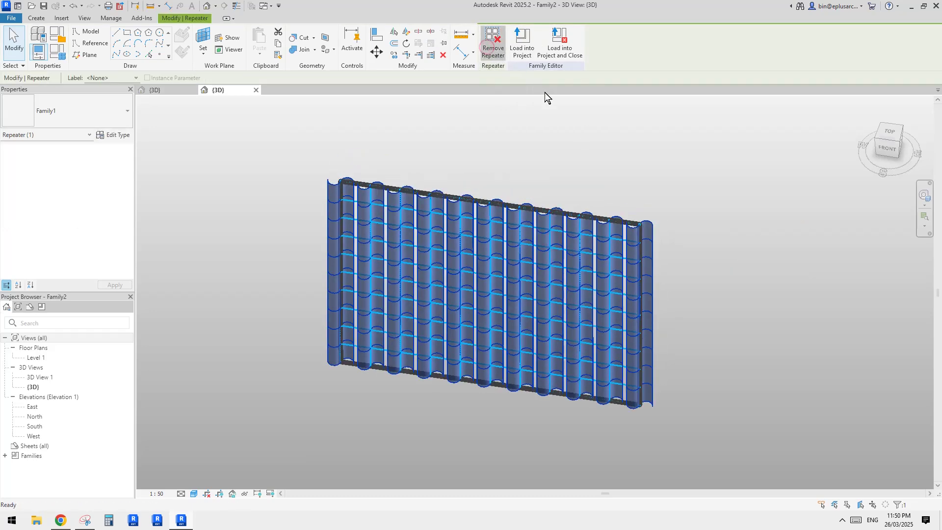
{"action": "left_click", "coordinate": [645, 143]}
Set the rotation parameter a of a single module near the screen's centre to 45°
{"action": "scroll", "coordinate": [547, 284], "scroll_direction": "up", "scroll_amount": 2}
{"action": "left_click", "coordinate": [512, 288]}
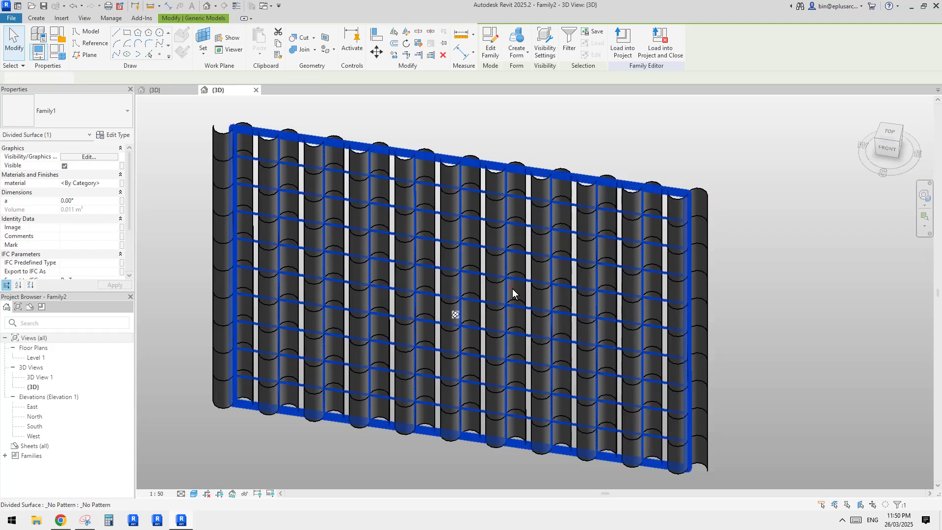
{"action": "key", "text": "Escape"}
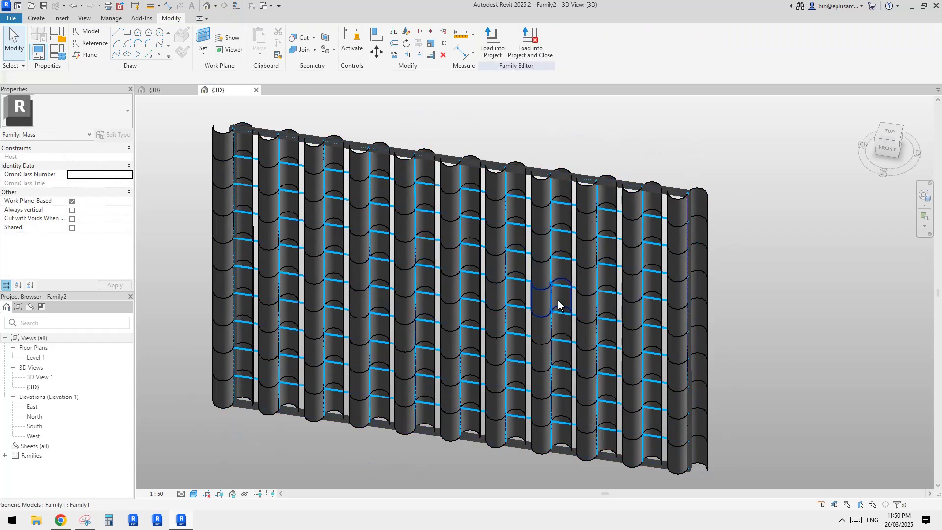
{"action": "scroll", "coordinate": [563, 305], "scroll_direction": "down", "scroll_amount": 2}
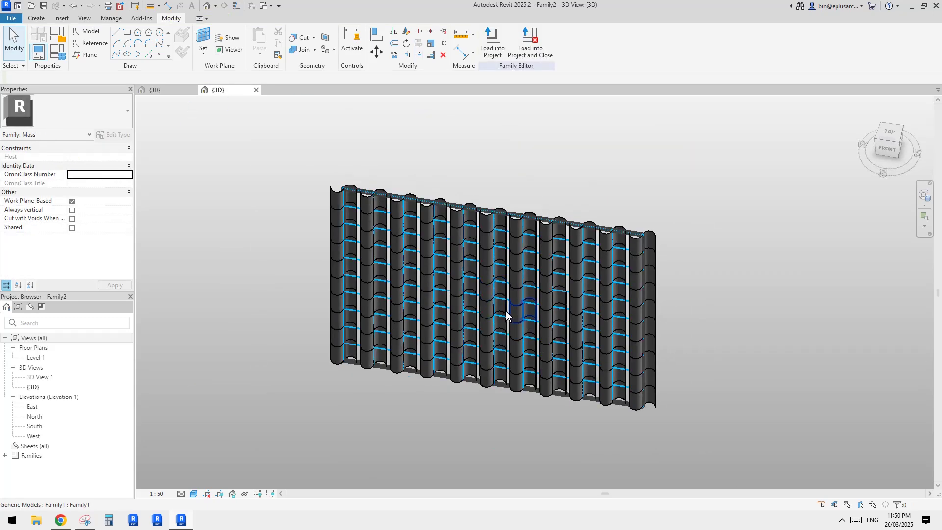
{"action": "left_click", "coordinate": [514, 313]}
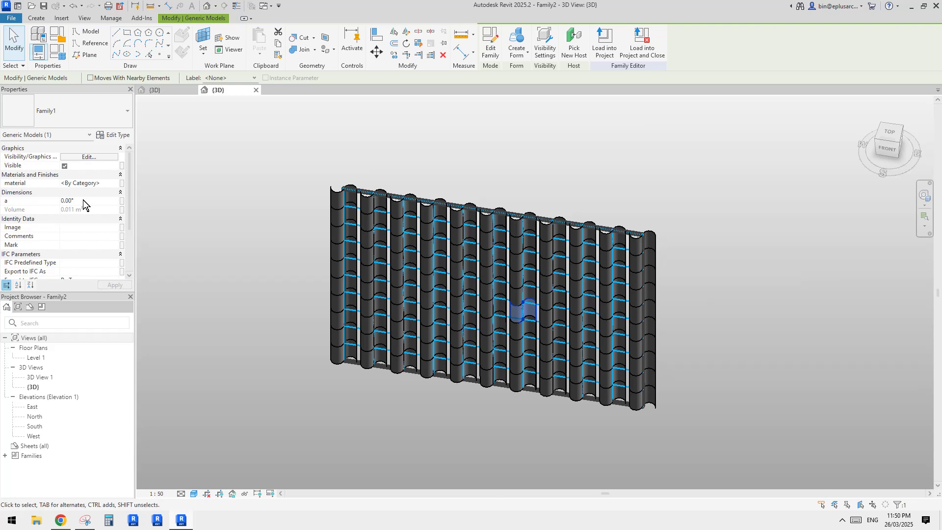
{"action": "key", "text": "Return"}
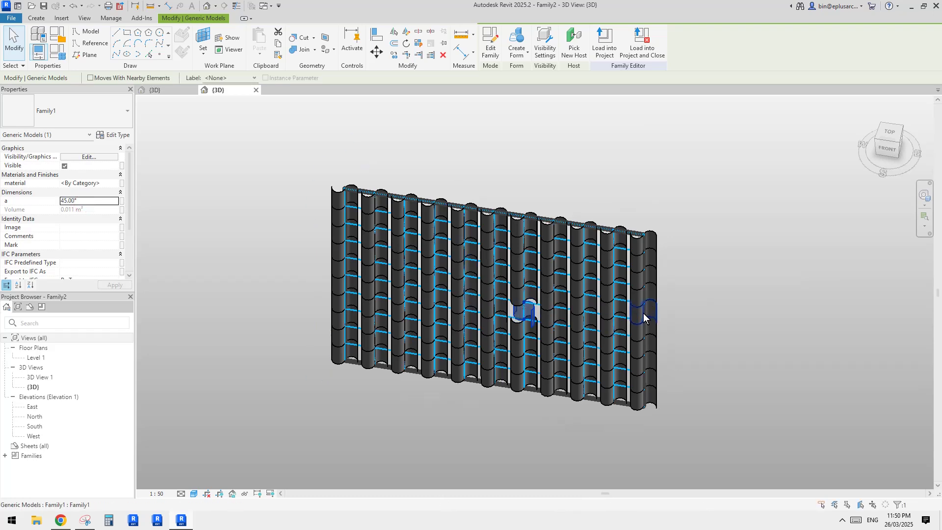
Copy the 45° rotation to a random scatter of modules across the screen with Match Type
{"action": "scroll", "coordinate": [525, 332], "scroll_direction": "up", "scroll_amount": 2}
{"action": "middle_click_drag", "start_coordinate": [525, 332], "coordinate": [555, 307], "text": "shift"}
{"action": "scroll", "coordinate": [602, 235], "scroll_direction": "down", "scroll_amount": 2}
{"action": "key", "text": "Escape"}
{"action": "scroll", "coordinate": [555, 306], "scroll_direction": "up", "scroll_amount": 4}
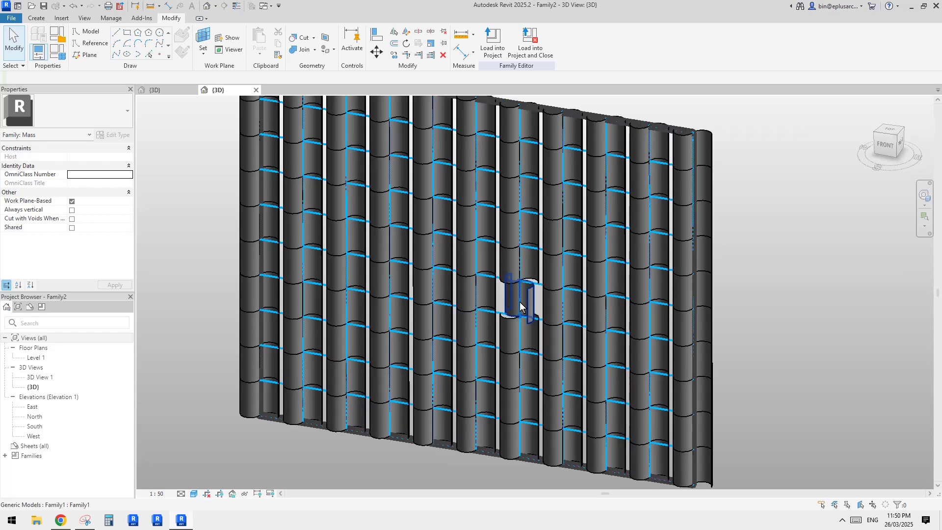
{"action": "key", "text": "m"}
{"action": "key", "text": "a"}
{"action": "left_click", "coordinate": [531, 301]}
{"action": "scroll", "coordinate": [524, 301], "scroll_direction": "down", "scroll_amount": 2}
{"action": "left_click", "coordinate": [415, 257]}
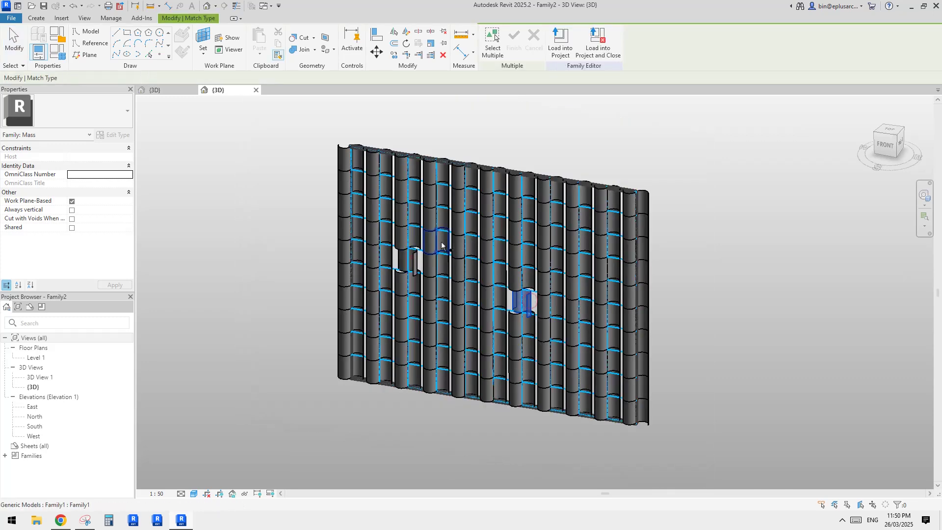
{"action": "left_click", "coordinate": [487, 224]}
{"action": "left_click", "coordinate": [486, 311]}
{"action": "left_click", "coordinate": [441, 314]}
{"action": "left_click", "coordinate": [525, 370]}
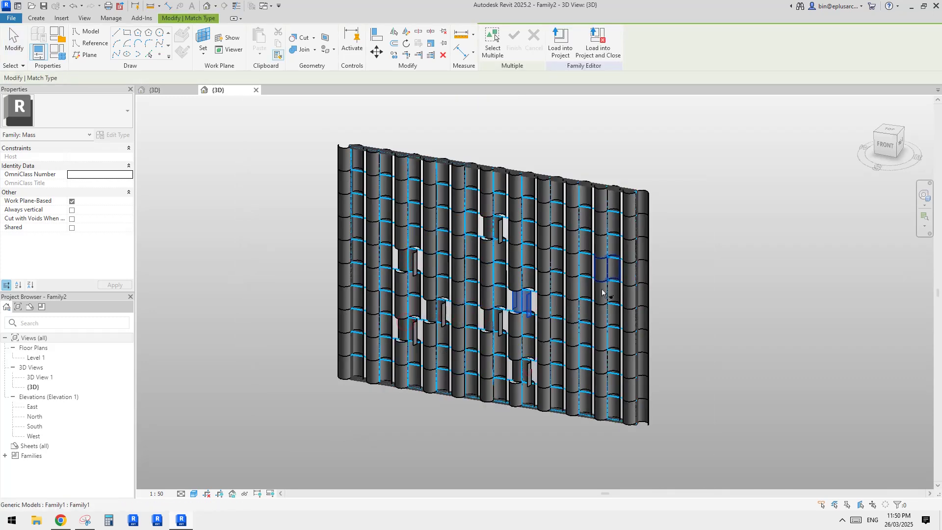
{"action": "left_click", "coordinate": [608, 246]}
{"action": "left_click", "coordinate": [634, 388]}
{"action": "left_click", "coordinate": [438, 197]}
{"action": "left_click", "coordinate": [361, 194]}
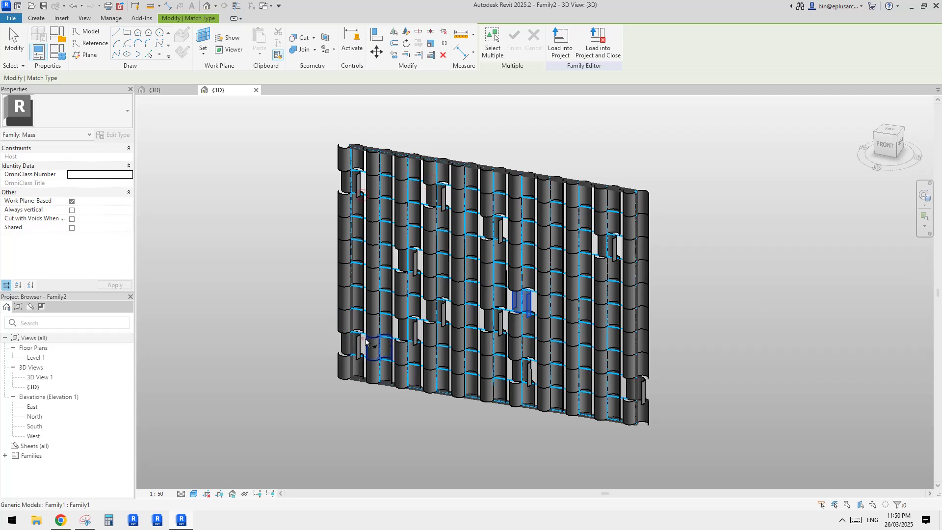
{"action": "key", "text": "Escape"}
{"action": "scroll", "coordinate": [523, 349], "scroll_direction": "up", "scroll_amount": 3}
{"action": "key", "text": "Escape"}
Select seven scattered unrotated modules and set their rotation parameter a to -45°
{"action": "left_click", "coordinate": [588, 328]}
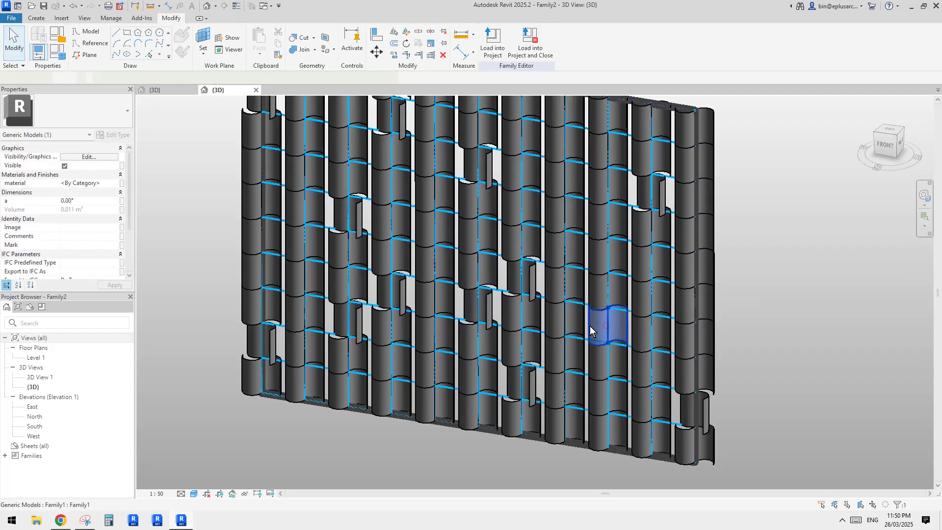
{"action": "scroll", "coordinate": [486, 352], "scroll_direction": "down", "scroll_amount": 1}
{"action": "left_click", "coordinate": [443, 378], "text": "ctrl"}
{"action": "left_click", "coordinate": [443, 246], "text": "ctrl"}
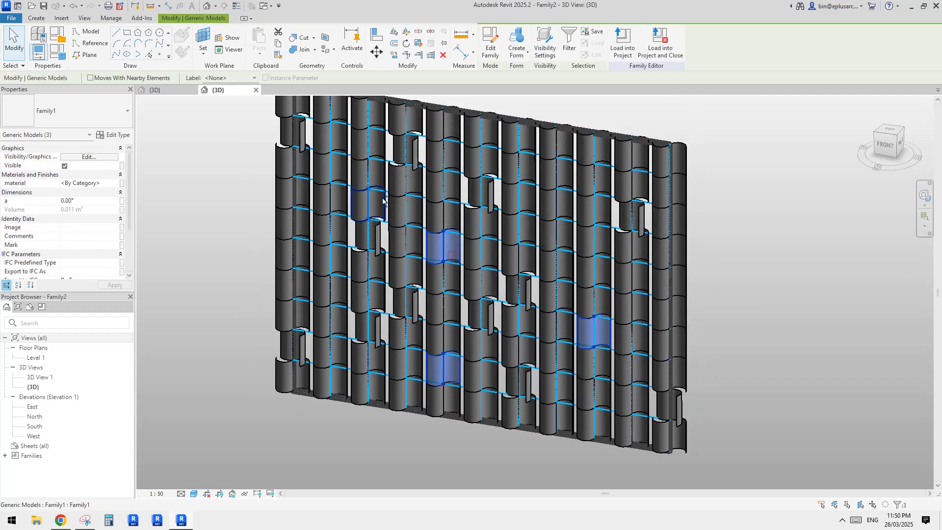
{"action": "left_click", "coordinate": [368, 204], "text": "ctrl"}
{"action": "left_click", "coordinate": [529, 219], "text": "ctrl"}
{"action": "left_click", "coordinate": [557, 172], "text": "ctrl"}
{"action": "left_click", "coordinate": [632, 277], "text": "ctrl"}
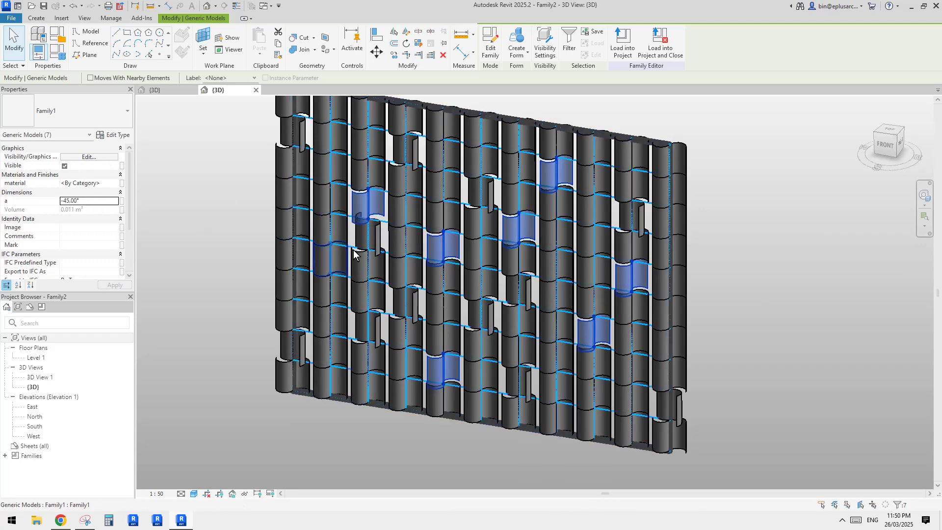
{"action": "left_click", "coordinate": [201, 213]}
Match a -45° module's rotation onto another module lower in the same column, the ninth from the left edge
{"action": "scroll", "coordinate": [465, 250], "scroll_direction": "down", "scroll_amount": 2}
{"action": "middle_click_drag", "start_coordinate": [465, 274], "coordinate": [521, 301], "text": "shift"}
{"action": "scroll", "coordinate": [521, 301], "scroll_direction": "up", "scroll_amount": 1}
{"action": "middle_click_drag", "start_coordinate": [398, 291], "coordinate": [430, 325], "text": "shift"}
{"action": "key", "text": "m"}
{"action": "key", "text": "a"}
{"action": "left_click", "coordinate": [569, 329]}
{"action": "left_click", "coordinate": [563, 391]}
{"action": "key", "text": "Escape"}
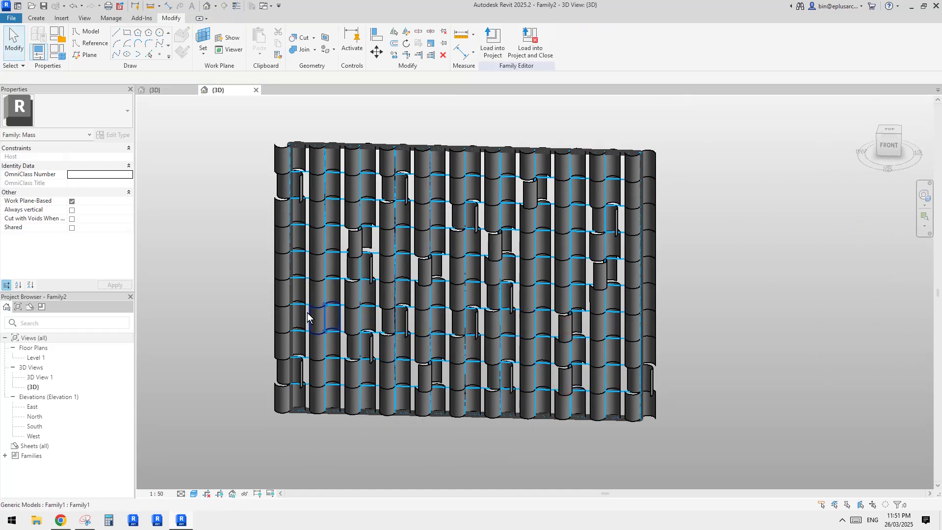
Select seven more unrotated modules around the screen's outer areas and set their rotation parameter a to 150°
{"action": "left_click", "coordinate": [289, 312]}
{"action": "left_click", "coordinate": [361, 187], "text": "ctrl"}
{"action": "left_click", "coordinate": [324, 211], "text": "ctrl"}
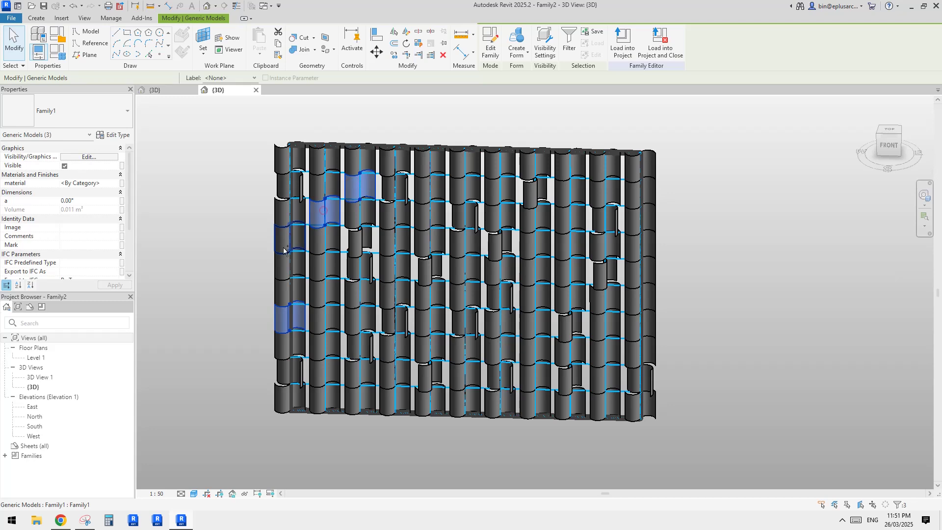
{"action": "left_click", "coordinate": [290, 239], "text": "ctrl"}
{"action": "left_click", "coordinate": [569, 166], "text": "ctrl"}
{"action": "left_click", "coordinate": [642, 272], "text": "ctrl"}
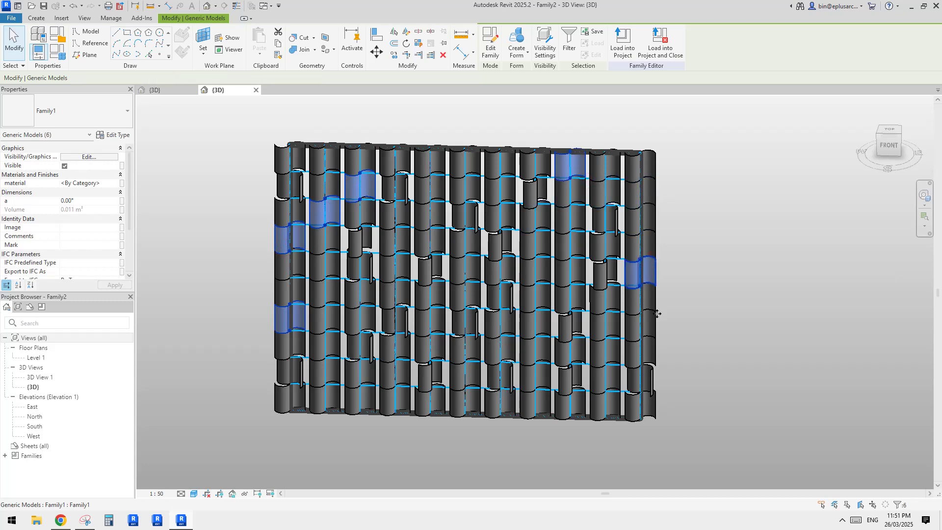
{"action": "left_click", "coordinate": [465, 399], "text": "ctrl"}
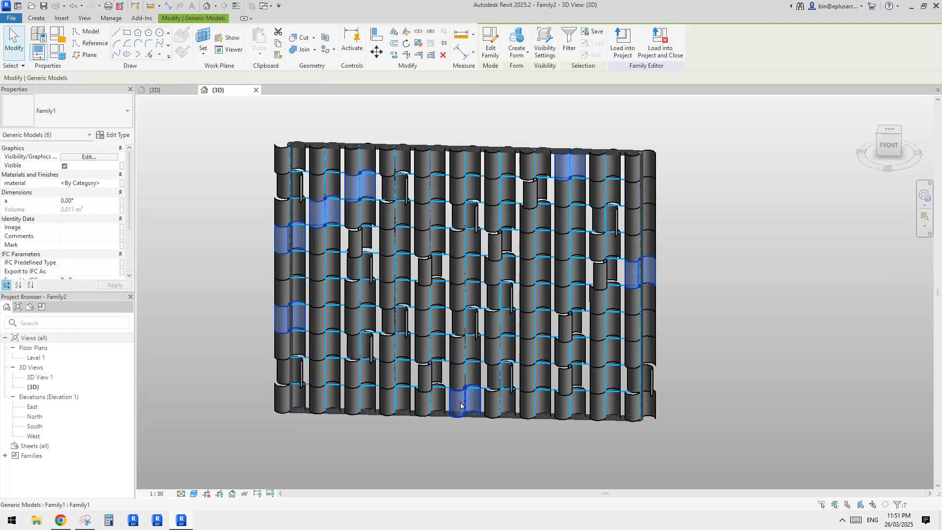
{"action": "left_click", "coordinate": [90, 200]}
{"action": "type", "text": "15"}
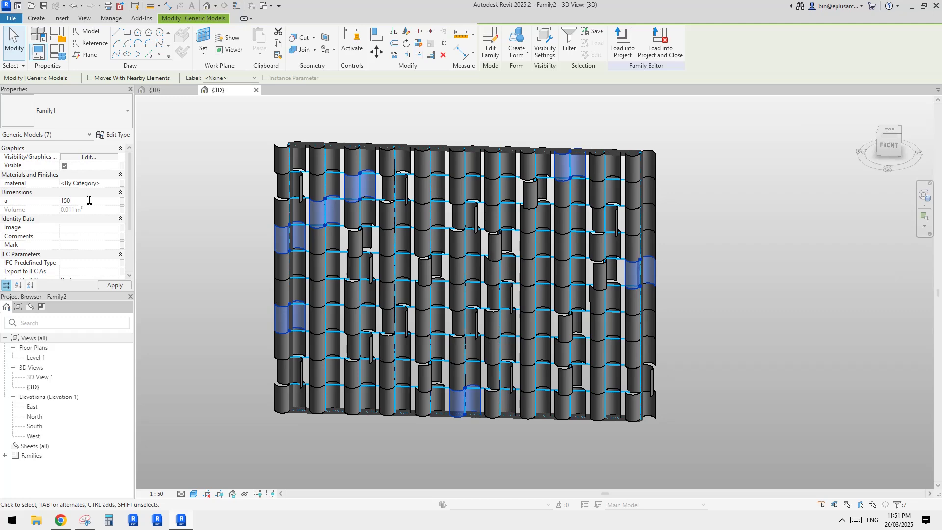
{"action": "key", "text": "Escape"}
{"action": "middle_click_drag", "start_coordinate": [572, 234], "coordinate": [652, 259], "text": "shift"}
{"action": "middle_click_drag", "start_coordinate": [385, 142], "coordinate": [385, 144]}
{"action": "middle_click_drag", "start_coordinate": [449, 196], "coordinate": [446, 203]}
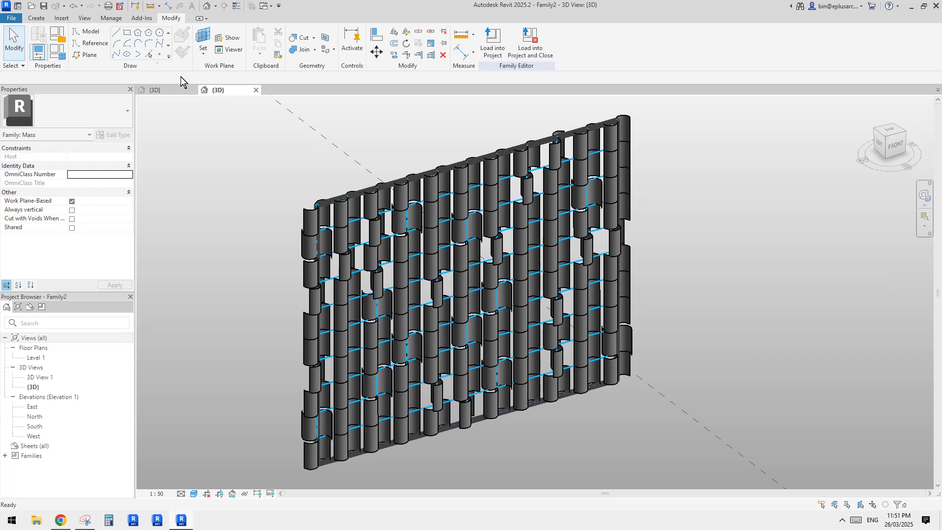
Start a new Dynamo graph in a smaller window beside the screen model and set its run mode to Manual
{"action": "middle_click_drag", "start_coordinate": [373, 176], "coordinate": [367, 175]}
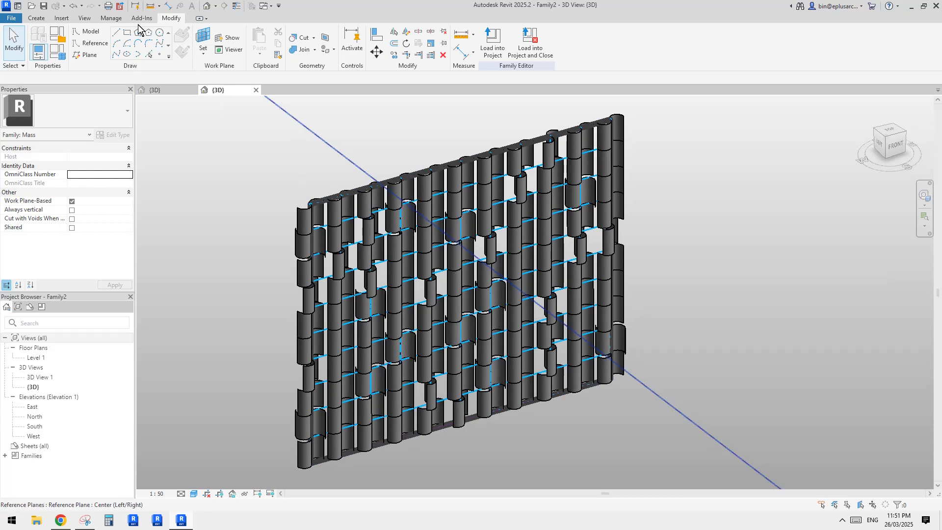
{"action": "left_click", "coordinate": [110, 20]}
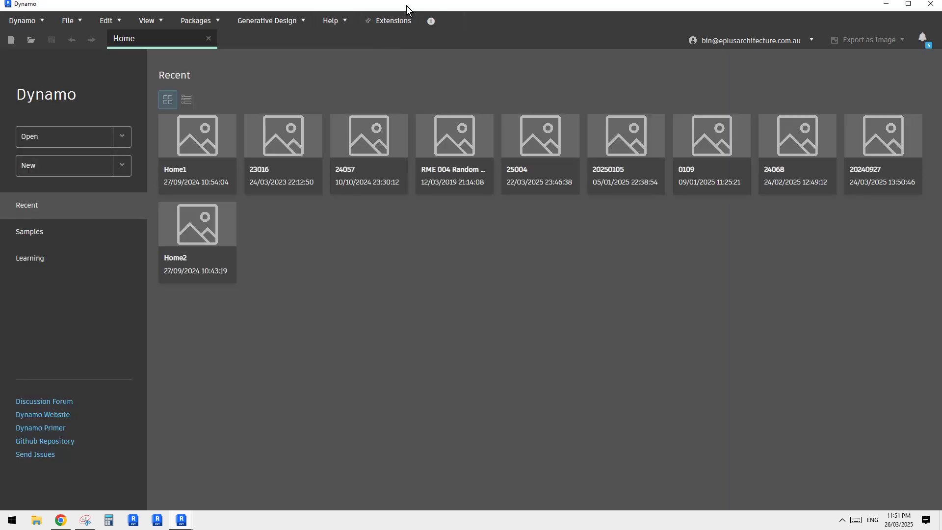
{"action": "double_click", "coordinate": [407, 10]}
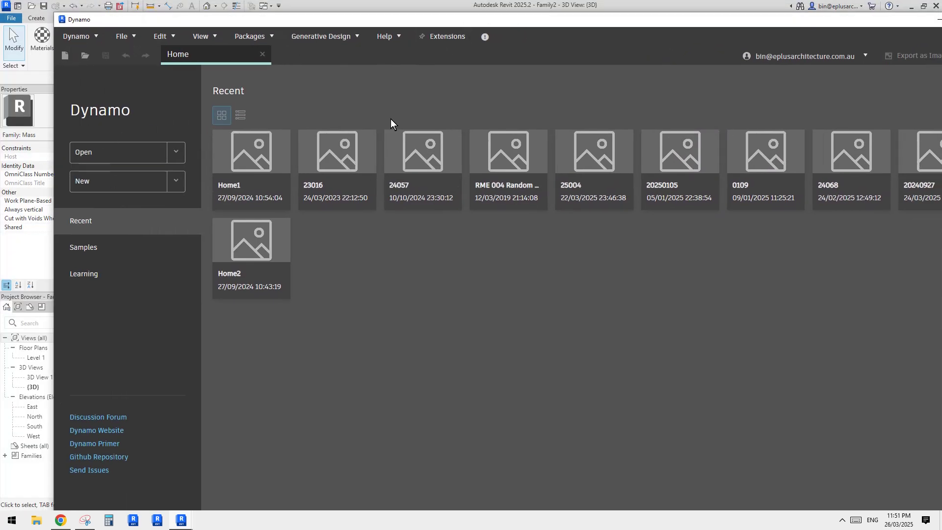
{"action": "left_click_drag", "start_coordinate": [54, 82], "coordinate": [463, 131]}
{"action": "left_click_drag", "start_coordinate": [702, 19], "coordinate": [646, 111]}
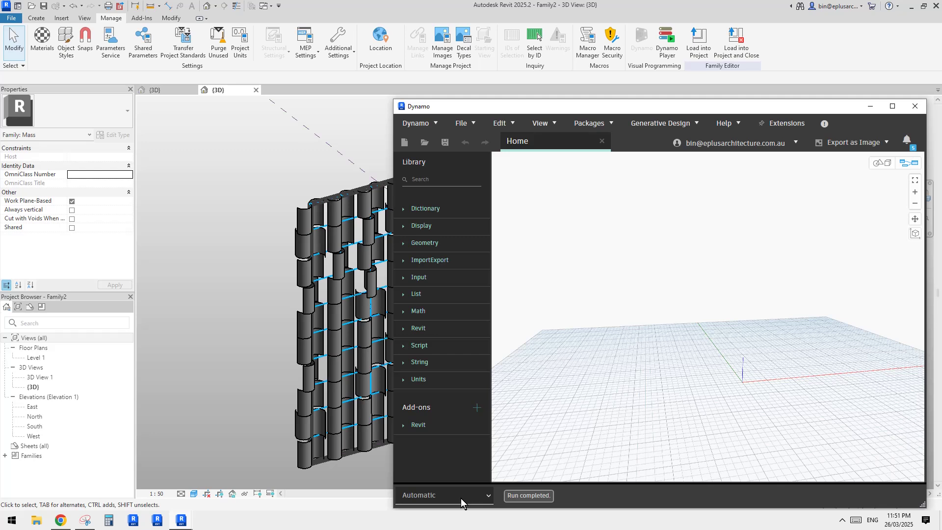
{"action": "left_click", "coordinate": [461, 497]}
{"action": "left_click", "coordinate": [417, 448]}
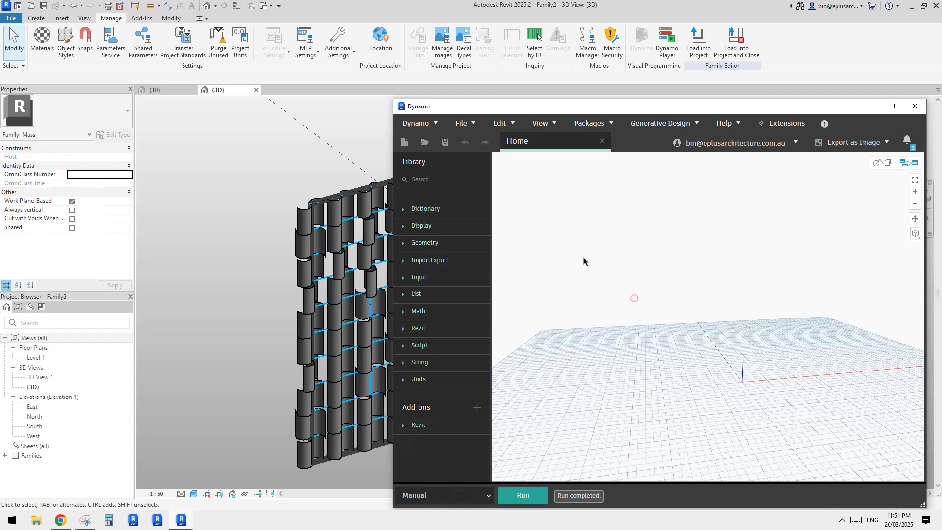
Expand the Revit Selection nodes in the Dynamo library and widen the library so their full names are readable
{"action": "left_click", "coordinate": [403, 328]}
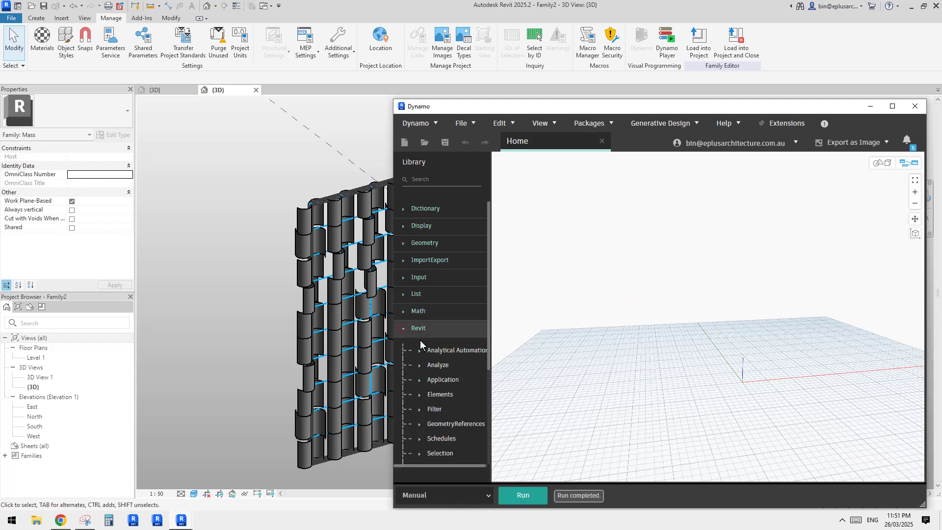
{"action": "left_click", "coordinate": [419, 394]}
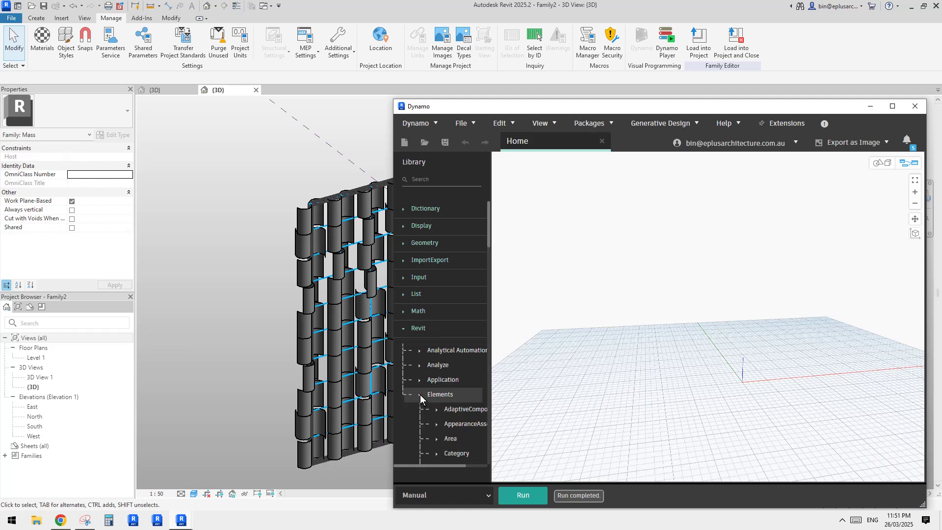
{"action": "scroll", "coordinate": [471, 378], "scroll_direction": "down", "scroll_amount": 3}
{"action": "left_click", "coordinate": [420, 295]}
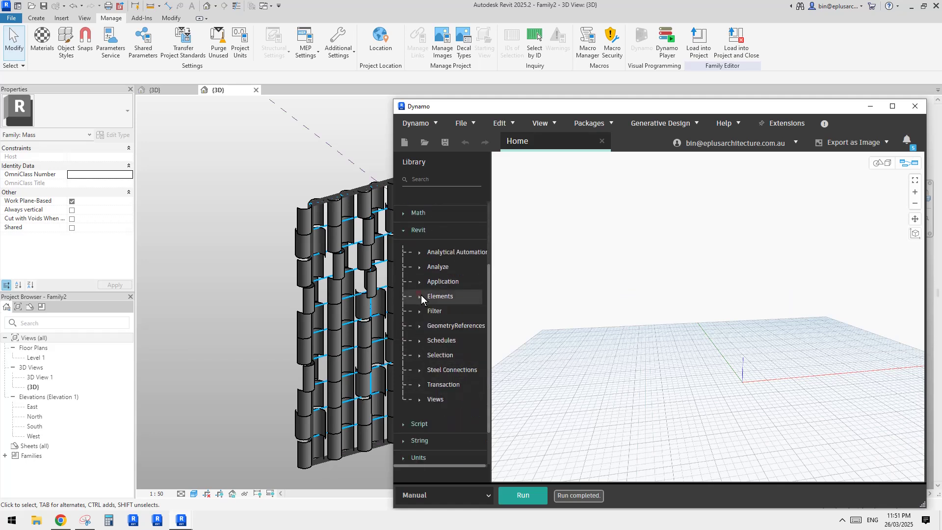
{"action": "scroll", "coordinate": [437, 354], "scroll_direction": "down", "scroll_amount": 2}
{"action": "left_click", "coordinate": [418, 306]}
{"action": "left_click_drag", "start_coordinate": [491, 334], "coordinate": [562, 334]}
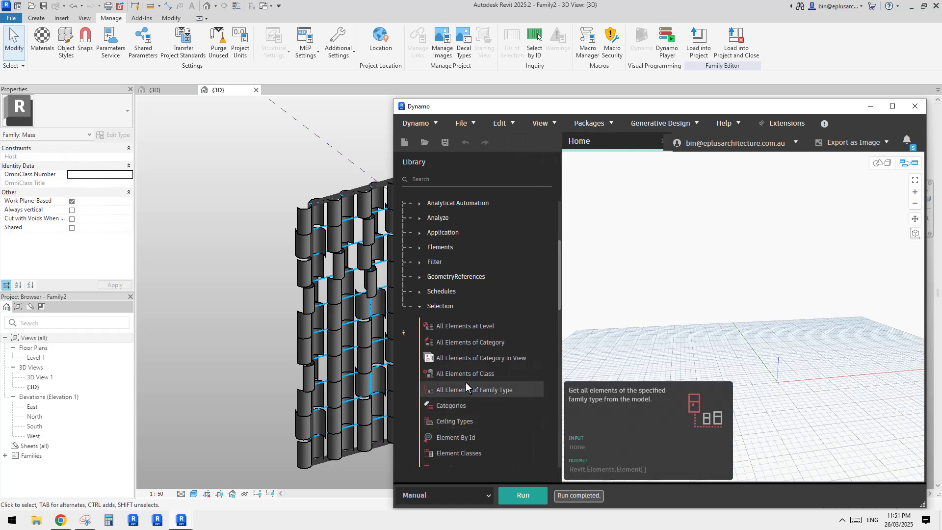
Add a Family Types node to the graph and set it to Family1:Family1
{"action": "scroll", "coordinate": [480, 431], "scroll_direction": "down", "scroll_amount": 2}
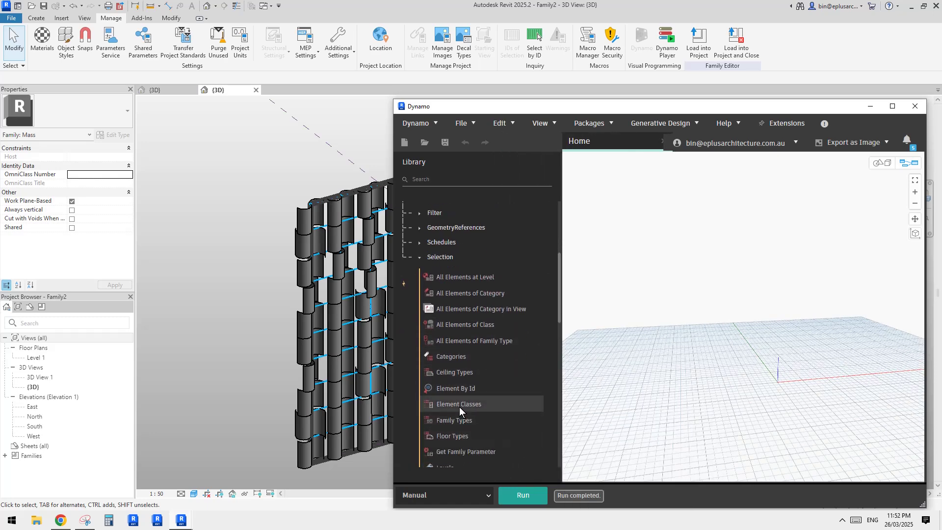
{"action": "left_click", "coordinate": [499, 418]}
{"action": "left_click_drag", "start_coordinate": [776, 332], "coordinate": [658, 310]}
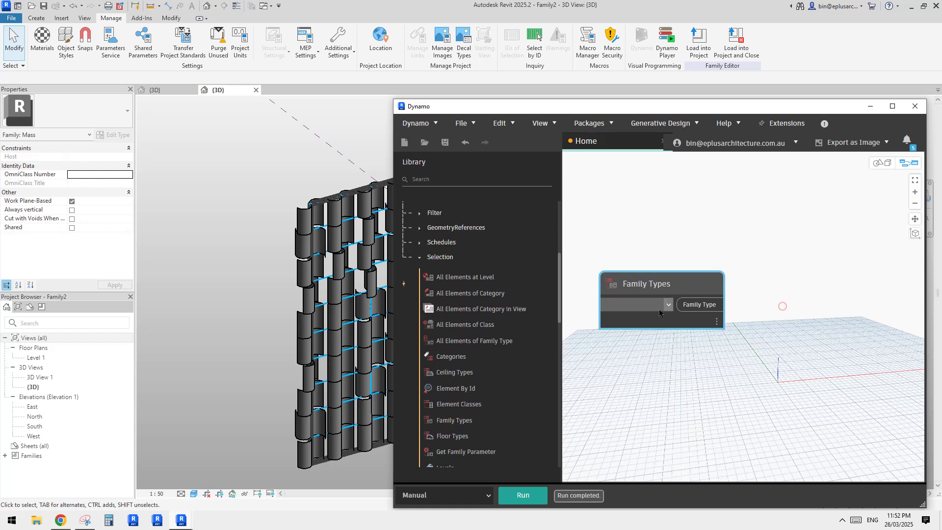
{"action": "left_click", "coordinate": [660, 310]}
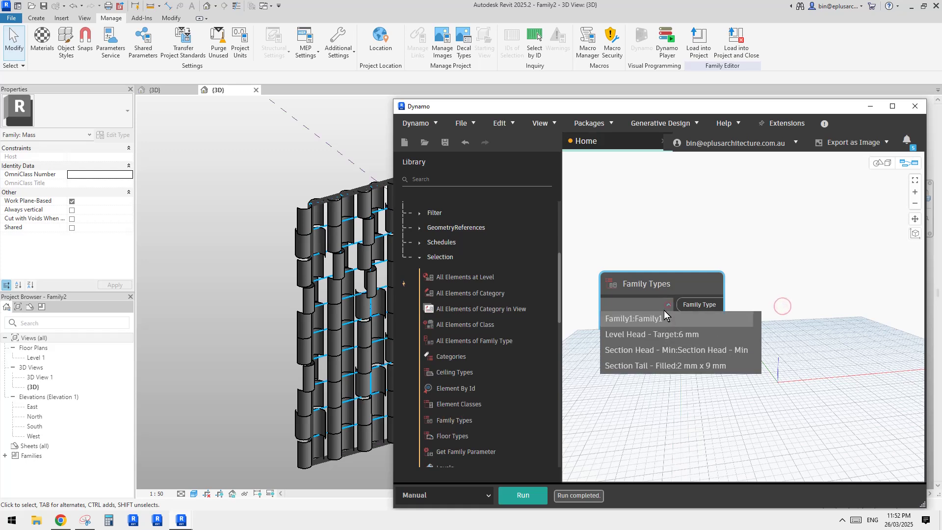
{"action": "left_click", "coordinate": [621, 319]}
{"action": "left_click", "coordinate": [675, 233]}
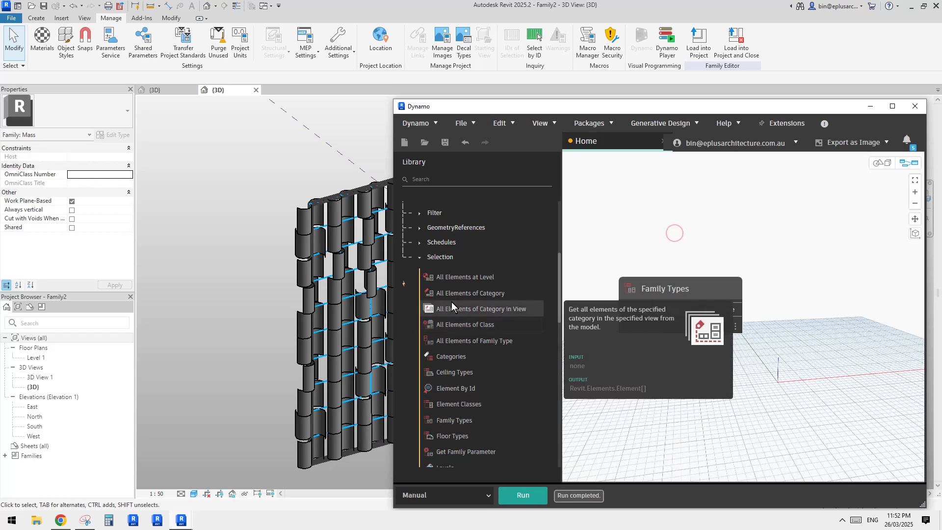
Add an All Elements of Family Type node, feed it the chosen family type, and run the graph
{"action": "left_click", "coordinate": [464, 339]}
{"action": "left_click_drag", "start_coordinate": [745, 294], "coordinate": [810, 292]}
{"action": "left_click", "coordinate": [523, 495]}
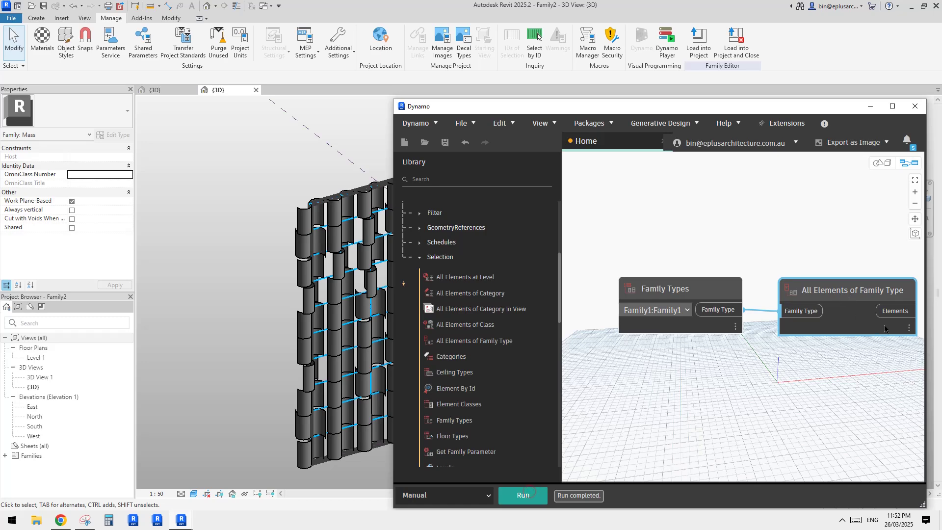
{"action": "mouse_move", "coordinate": [913, 348]}
Add an Element.SetParameterByName node and connect the collected elements to its element input
{"action": "middle_click_drag", "start_coordinate": [694, 381], "coordinate": [525, 409]}
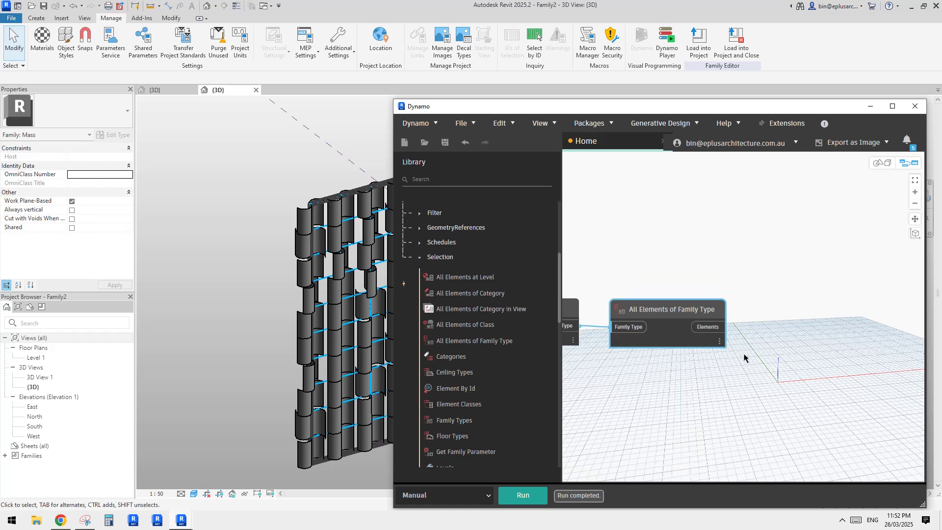
{"action": "right_click", "coordinate": [734, 229]}
{"action": "type", "text": "set"}
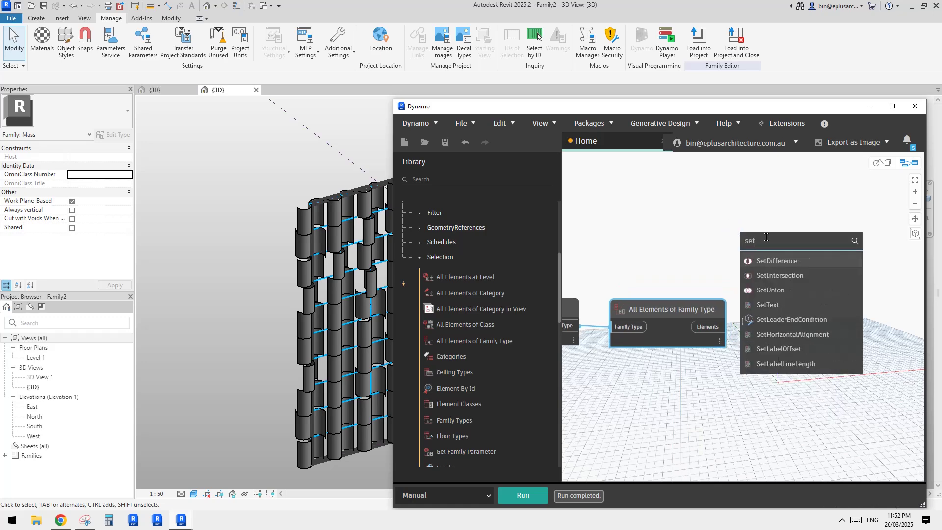
{"action": "type", "text": "para"}
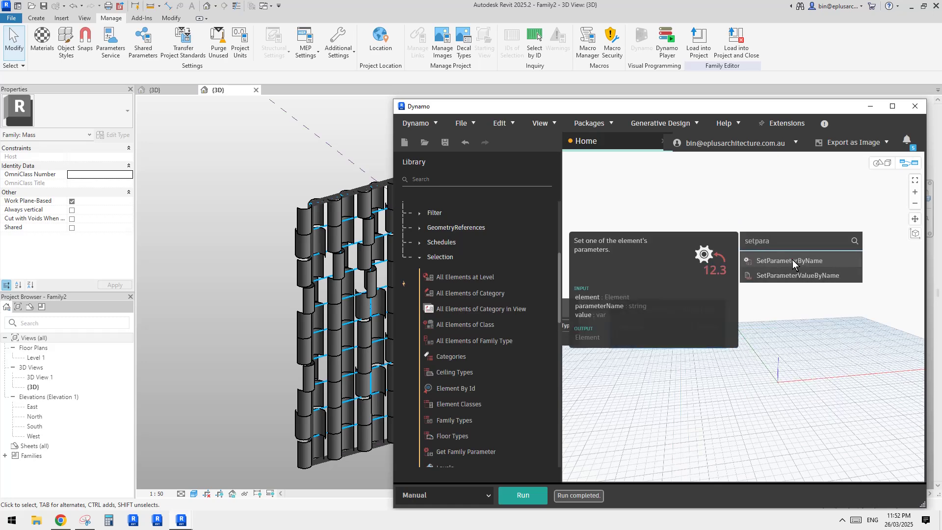
{"action": "left_click", "coordinate": [793, 261]}
{"action": "left_click_drag", "start_coordinate": [812, 273], "coordinate": [804, 313]}
{"action": "left_click", "coordinate": [797, 293]}
{"action": "left_click", "coordinate": [719, 329]}
Add a code block containing "a", connect it to the parameterName input, and tidy the node positions
{"action": "left_click", "coordinate": [712, 375]}
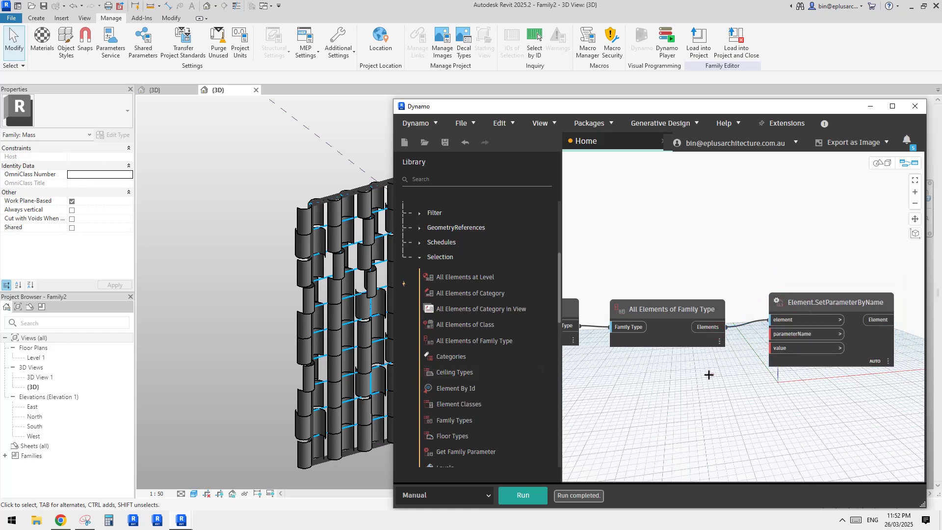
{"action": "double_click", "coordinate": [708, 371]}
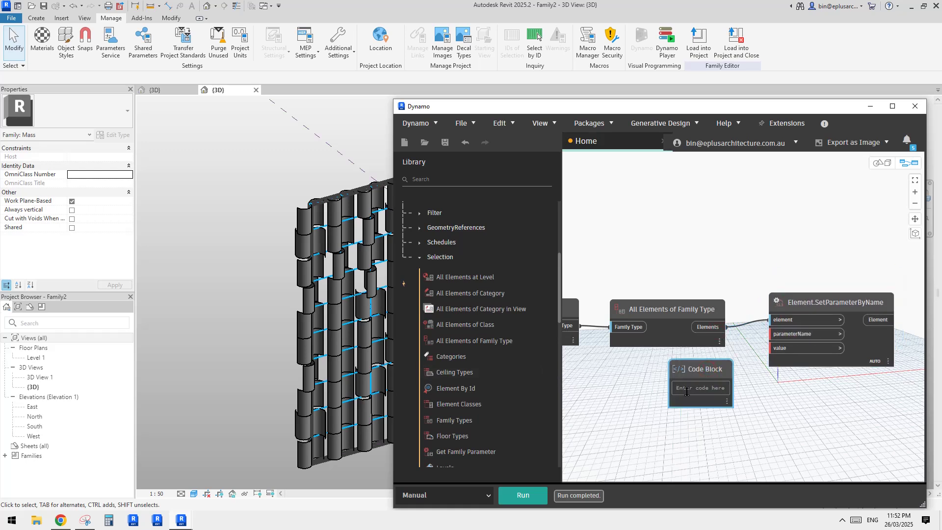
{"action": "type", "text": "\"a\""}
{"action": "left_click", "coordinate": [716, 411]}
{"action": "left_click_drag", "start_coordinate": [730, 388], "coordinate": [771, 334]}
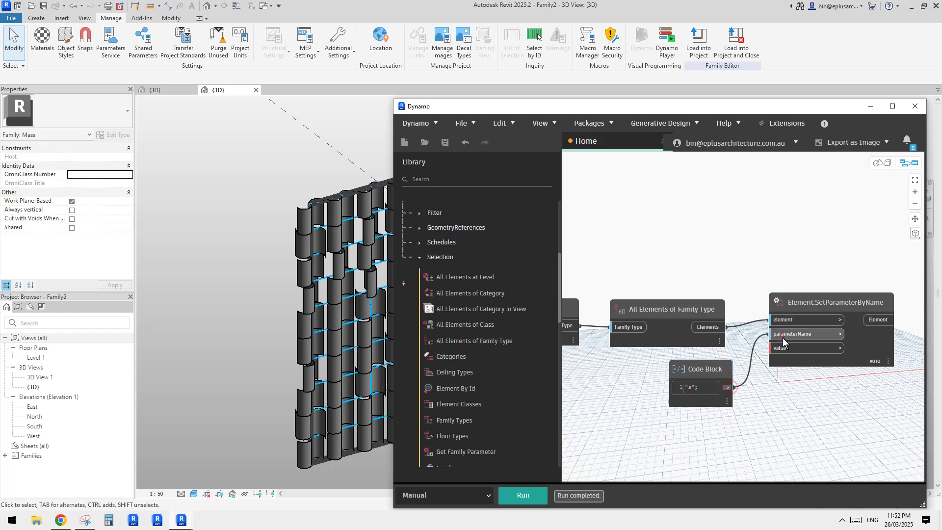
{"action": "scroll", "coordinate": [744, 397], "scroll_direction": "up", "scroll_amount": 3}
{"action": "left_click_drag", "start_coordinate": [679, 348], "coordinate": [656, 343]}
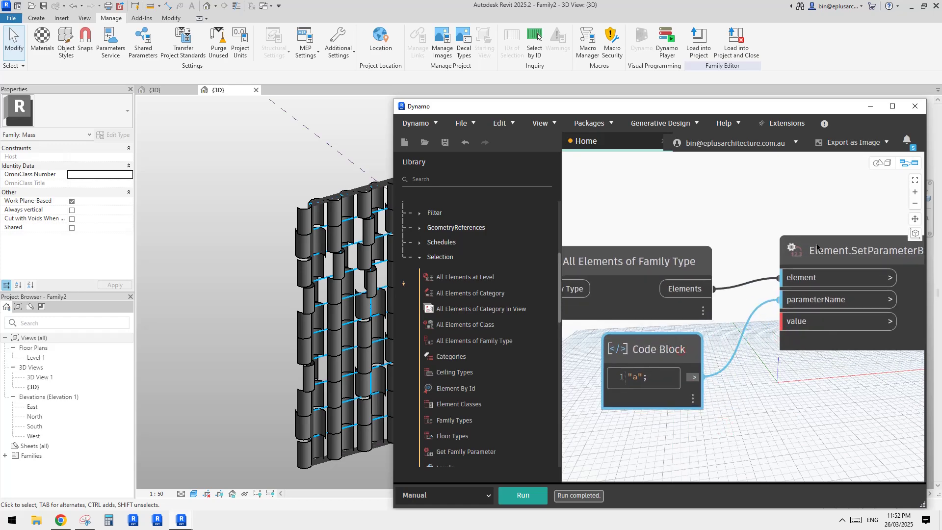
{"action": "left_click_drag", "start_coordinate": [816, 245], "coordinate": [818, 252]}
{"action": "left_click", "coordinate": [691, 210]}
{"action": "scroll", "coordinate": [691, 210], "scroll_direction": "down", "scroll_amount": 3}
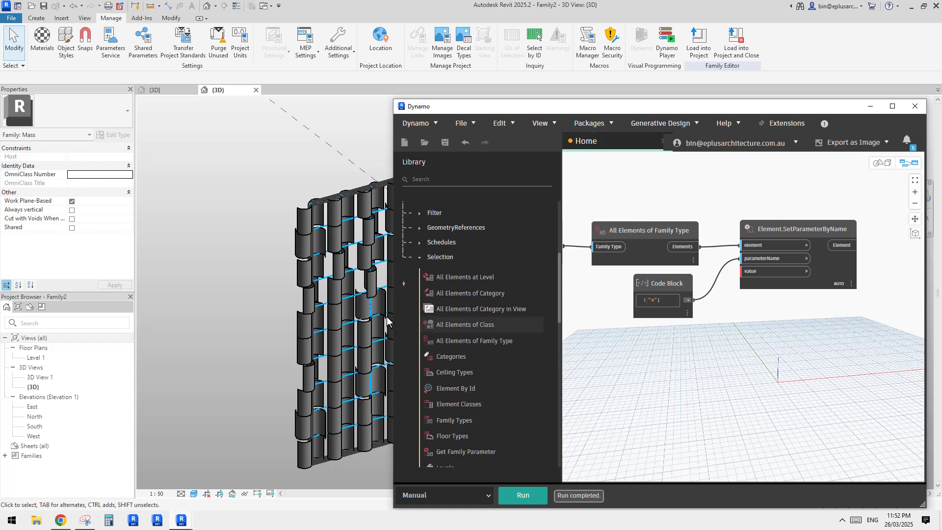
Add a second code block containing the range 0..360..1 below the first, run the graph, and preview its list
{"action": "middle_click_drag", "start_coordinate": [635, 361], "coordinate": [773, 367]}
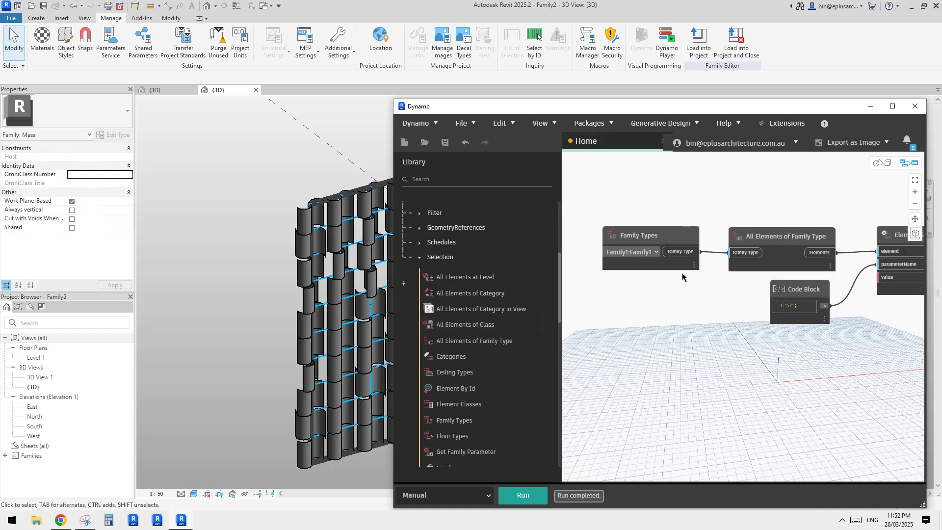
{"action": "scroll", "coordinate": [706, 339], "scroll_direction": "up", "scroll_amount": 2}
{"action": "middle_click_drag", "start_coordinate": [847, 355], "coordinate": [698, 347]}
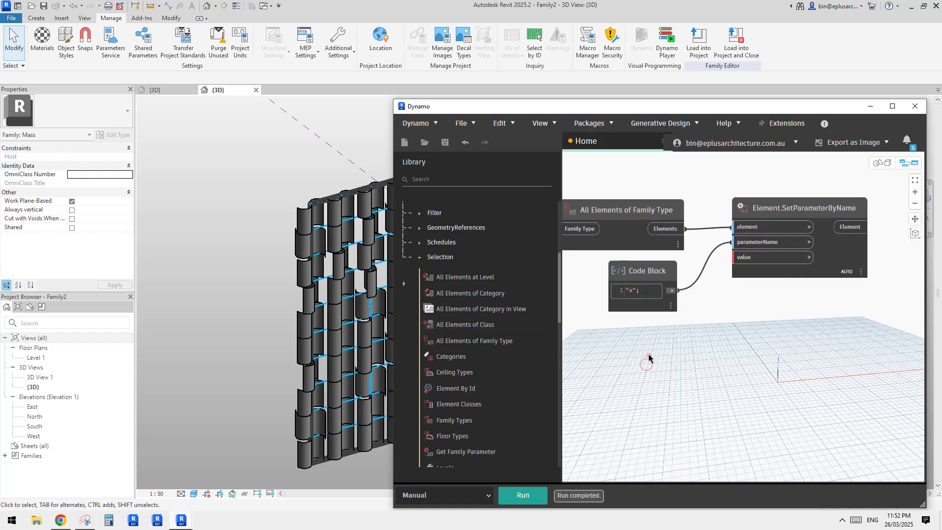
{"action": "double_click", "coordinate": [648, 361]}
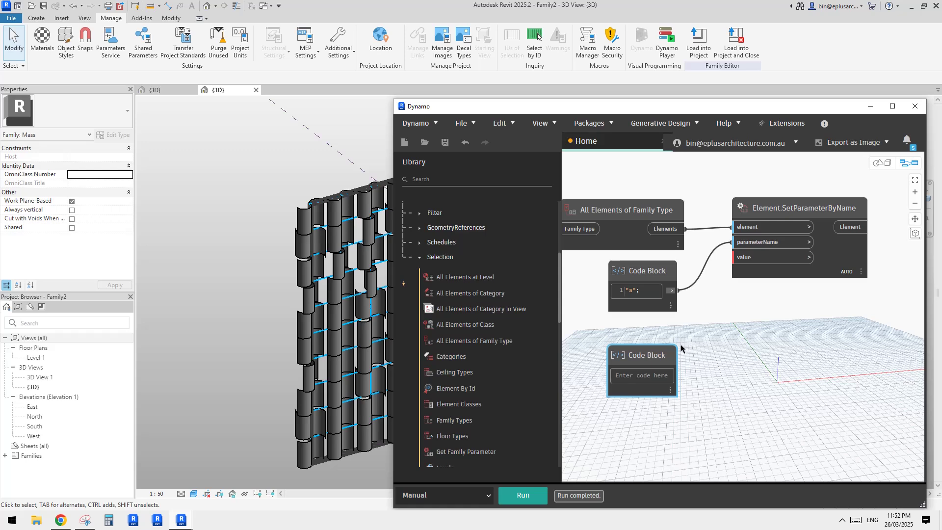
{"action": "type", "text": "0..360..1"}
{"action": "left_click", "coordinate": [727, 380]}
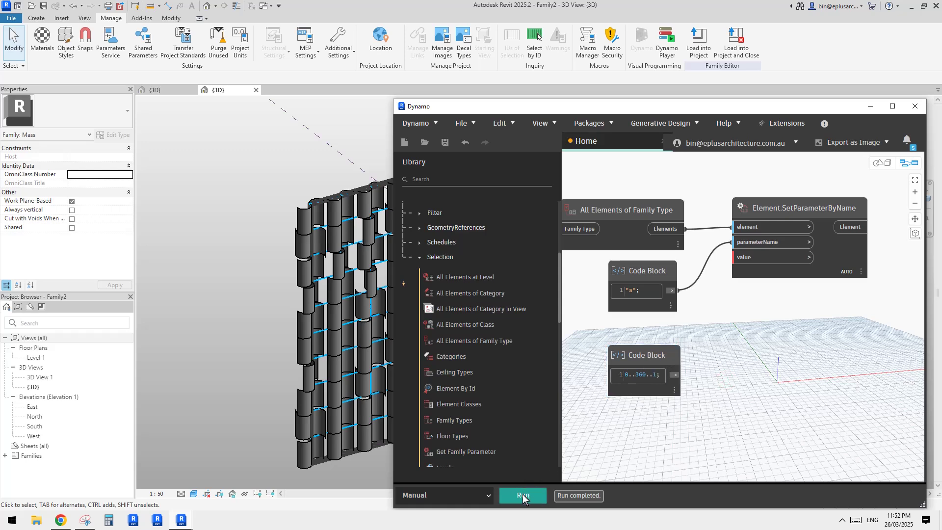
{"action": "left_click_drag", "start_coordinate": [676, 393], "coordinate": [690, 373]}
{"action": "mouse_move", "coordinate": [691, 387]}
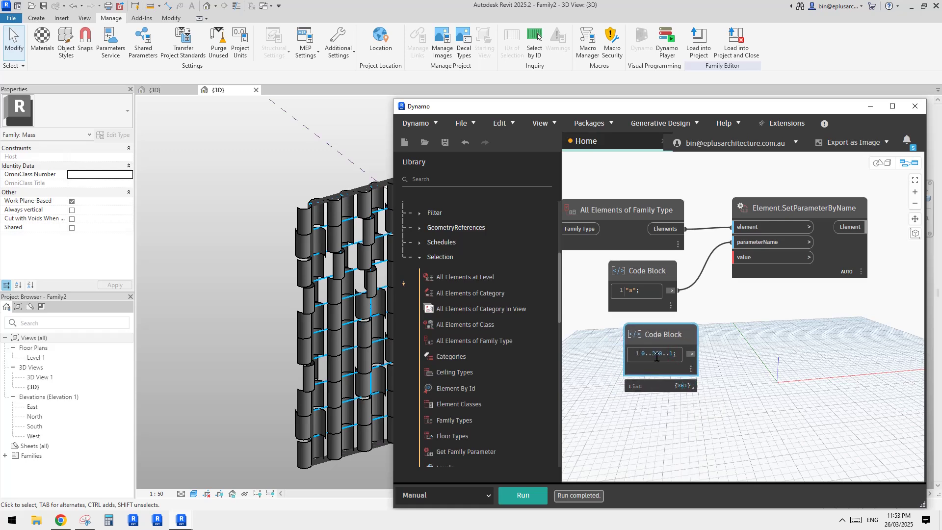
Add a List.Shuffle node with list and seed inputs beside the 0..360..1 code block
{"action": "middle_click_drag", "start_coordinate": [730, 348], "coordinate": [684, 347]}
{"action": "left_click_drag", "start_coordinate": [642, 338], "coordinate": [642, 345]}
{"action": "middle_click_drag", "start_coordinate": [685, 347], "coordinate": [678, 347]}
{"action": "right_click", "coordinate": [684, 348]}
{"action": "left_click", "coordinate": [714, 359]}
{"action": "right_click", "coordinate": [714, 358]}
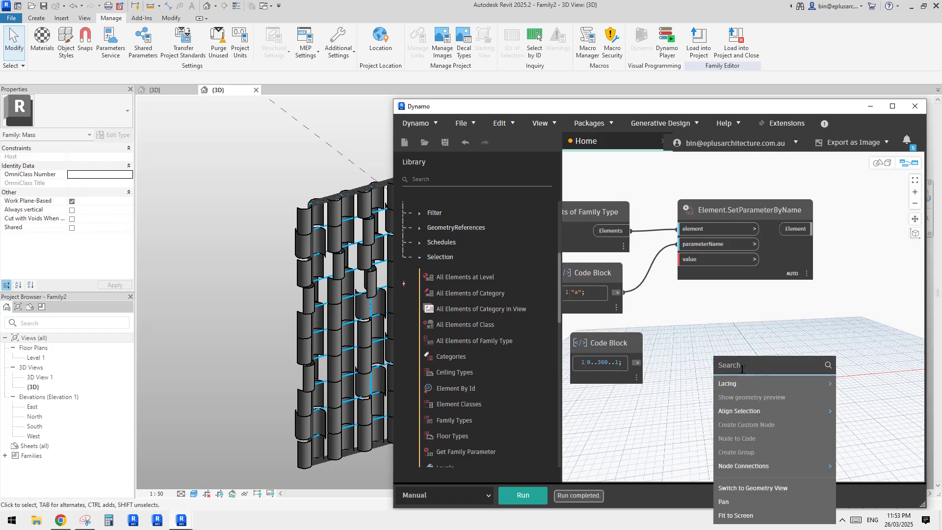
{"action": "left_click", "coordinate": [739, 365]}
{"action": "type", "text": "shu"}
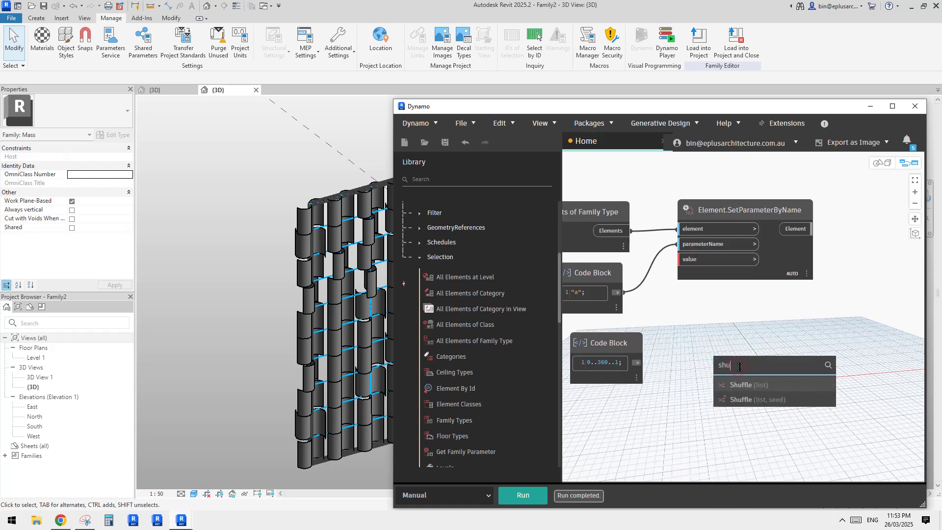
{"action": "left_click", "coordinate": [759, 399]}
Add an Integer Slider for the List.Shuffle seed and connect the 0..360..1 range to the list input
{"action": "middle_click_drag", "start_coordinate": [658, 408], "coordinate": [717, 341]}
{"action": "left_click", "coordinate": [683, 362]}
{"action": "right_click", "coordinate": [688, 357]}
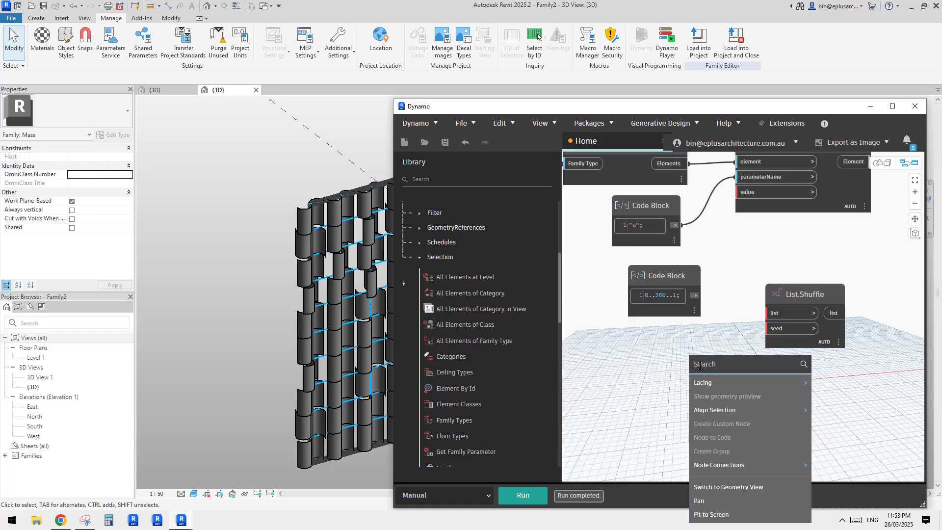
{"action": "type", "text": "sli"}
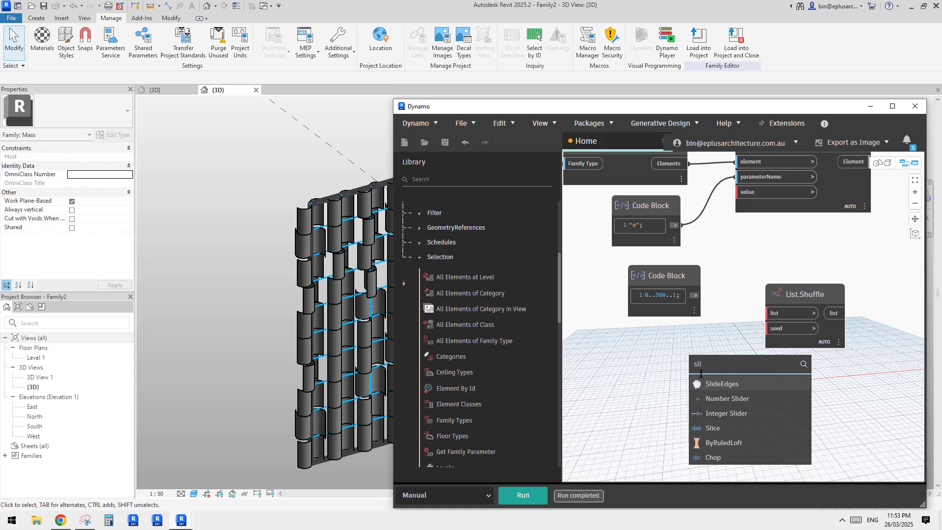
{"action": "left_click", "coordinate": [727, 413]}
{"action": "left_click_drag", "start_coordinate": [771, 403], "coordinate": [702, 294]}
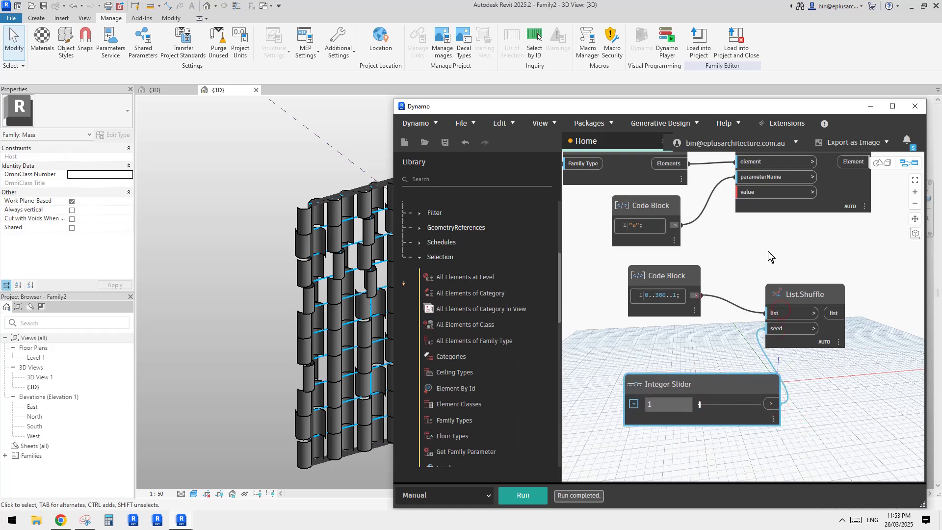
Connect the shuffled list to the value input of Element.SetParameterByName and run the graph to randomise the module rotations
{"action": "middle_click_drag", "start_coordinate": [766, 252], "coordinate": [733, 263]}
{"action": "left_click_drag", "start_coordinate": [801, 324], "coordinate": [720, 214]}
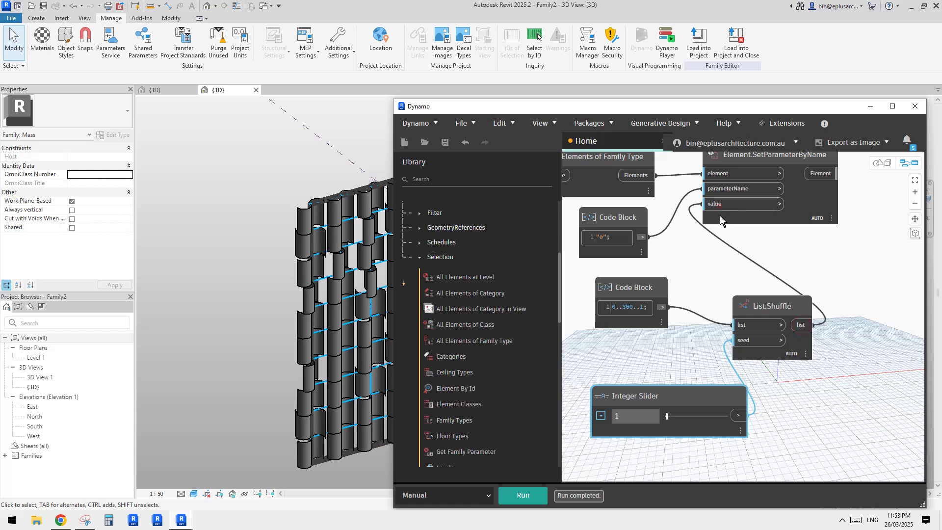
{"action": "left_click", "coordinate": [528, 494]}
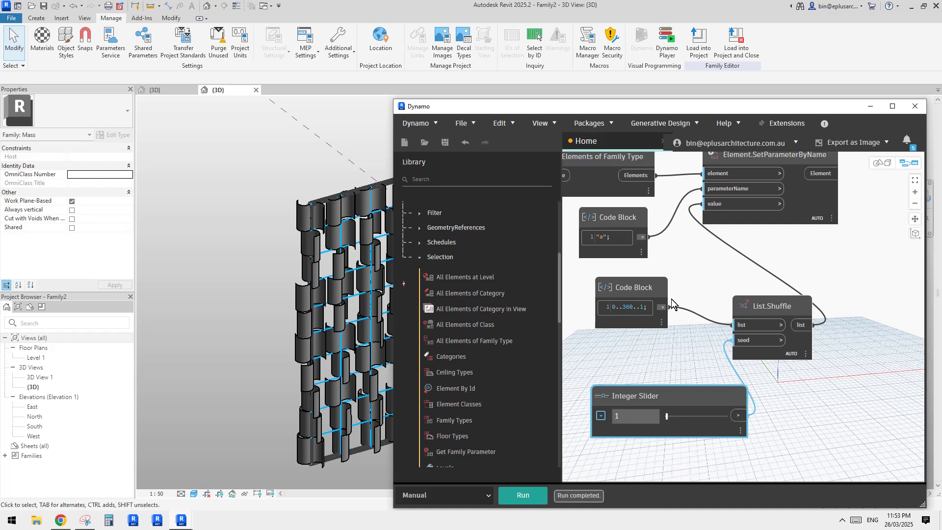
{"action": "left_click", "coordinate": [767, 155]}
{"action": "middle_click_drag", "start_coordinate": [779, 241], "coordinate": [787, 270]}
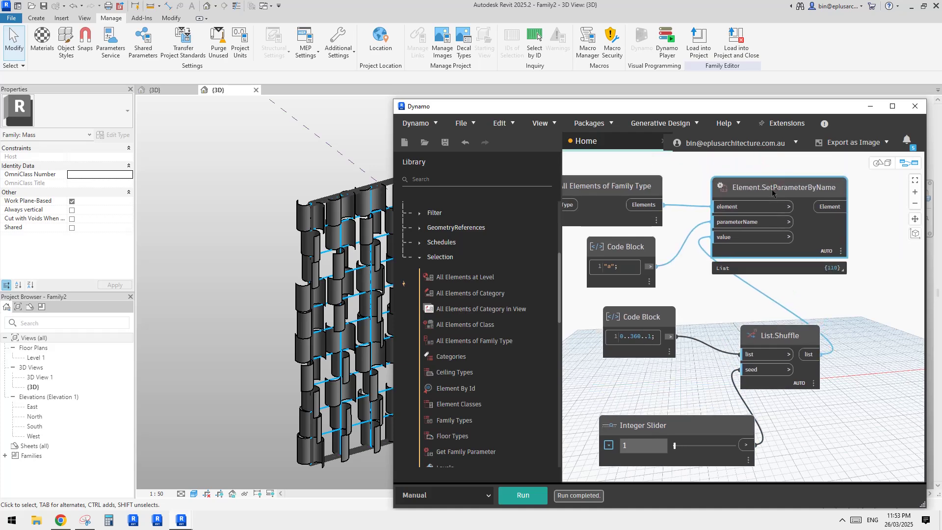
Switch the graph to Automatic run mode, move the List.Shuffle seed slider to 64, and return the run mode to Manual
{"action": "left_click_drag", "start_coordinate": [772, 189], "coordinate": [775, 187]}
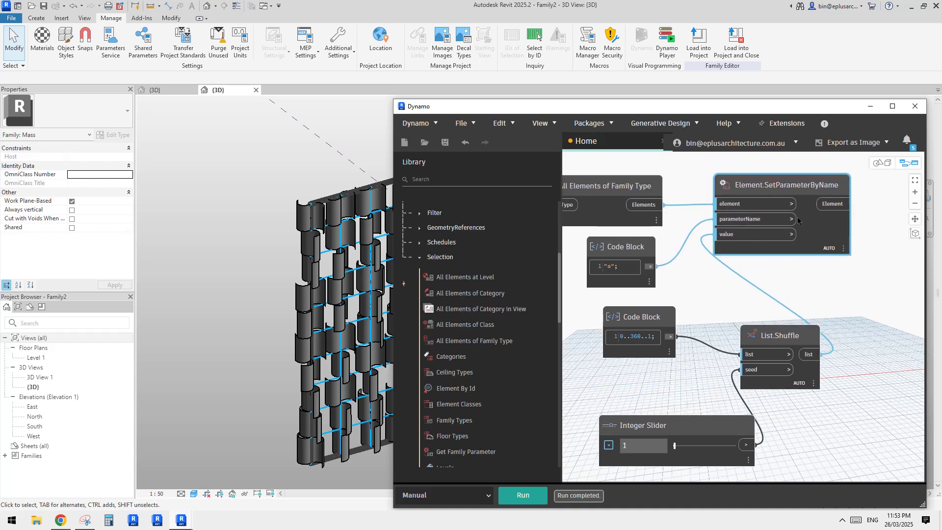
{"action": "middle_click_drag", "start_coordinate": [263, 286], "coordinate": [280, 328], "text": "shift"}
{"action": "left_click", "coordinate": [486, 496]}
{"action": "left_click", "coordinate": [416, 460]}
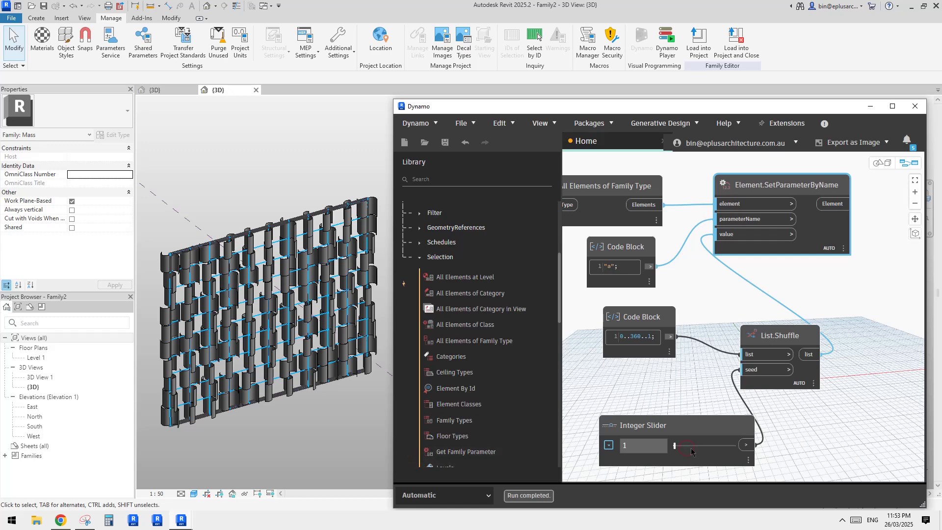
{"action": "left_click_drag", "start_coordinate": [685, 448], "coordinate": [686, 449]}
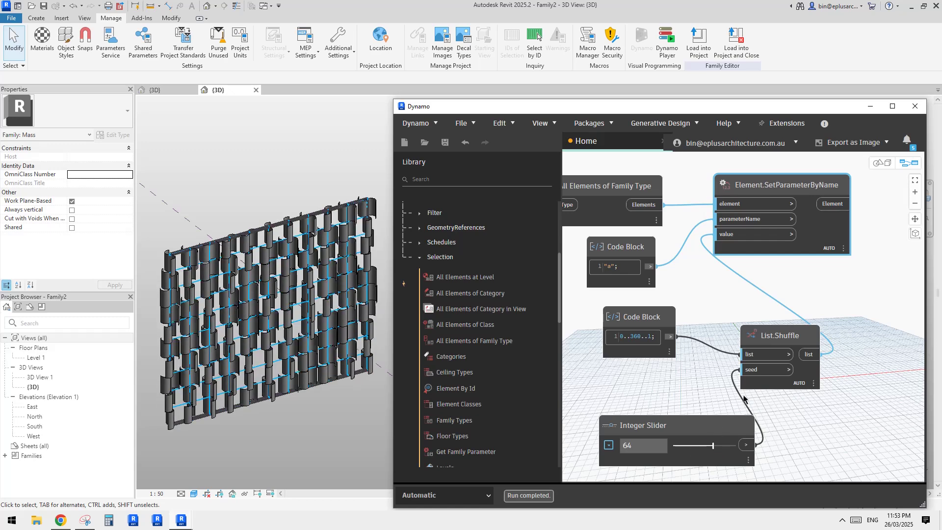
{"action": "left_click", "coordinate": [462, 495]}
{"action": "left_click", "coordinate": [430, 446]}
Select the screen's divided surface and change both its U grid and V grid layouts to Maximum Spacing
{"action": "left_click", "coordinate": [338, 399]}
{"action": "scroll", "coordinate": [336, 398], "scroll_direction": "down", "scroll_amount": 1}
{"action": "middle_click_drag", "start_coordinate": [332, 395], "coordinate": [318, 404]}
{"action": "key", "text": "Tab"}
{"action": "left_click", "coordinate": [293, 271]}
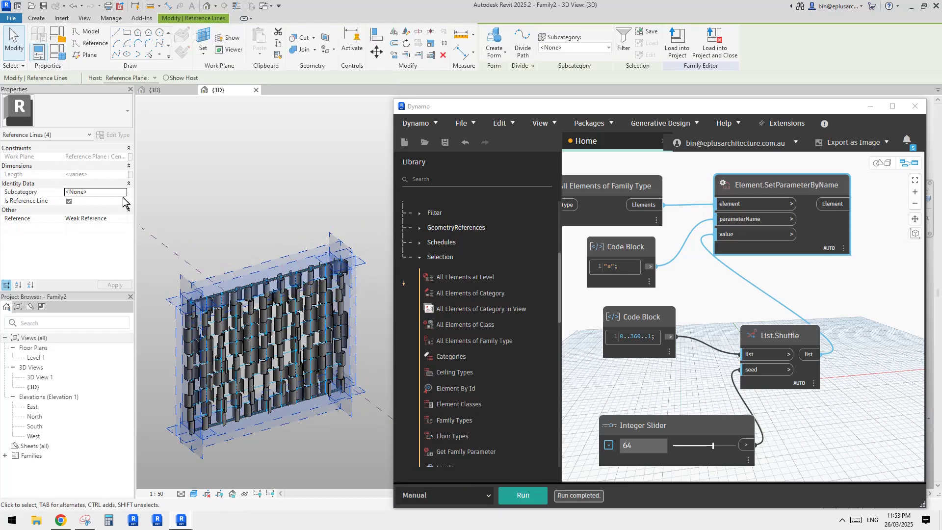
{"action": "left_click", "coordinate": [273, 284]}
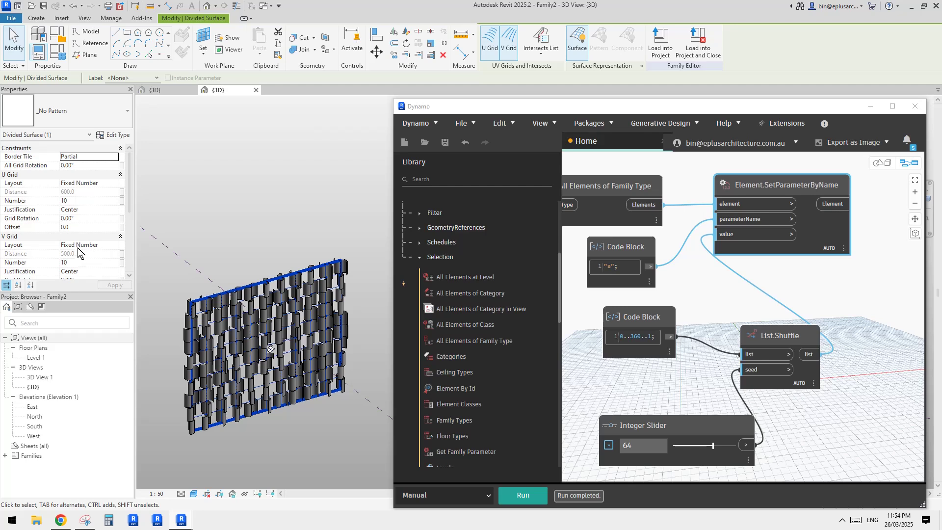
{"action": "left_click", "coordinate": [114, 183]}
{"action": "left_click", "coordinate": [115, 183]}
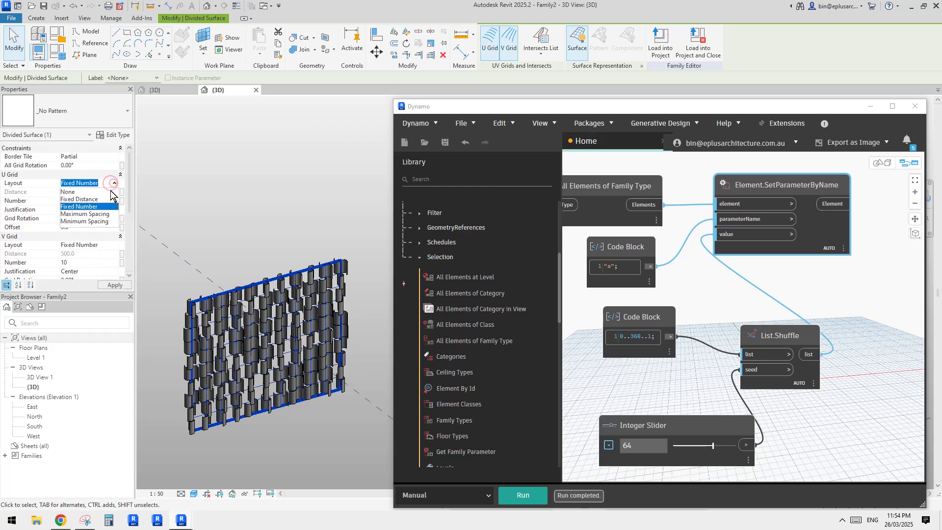
{"action": "left_click", "coordinate": [85, 214]}
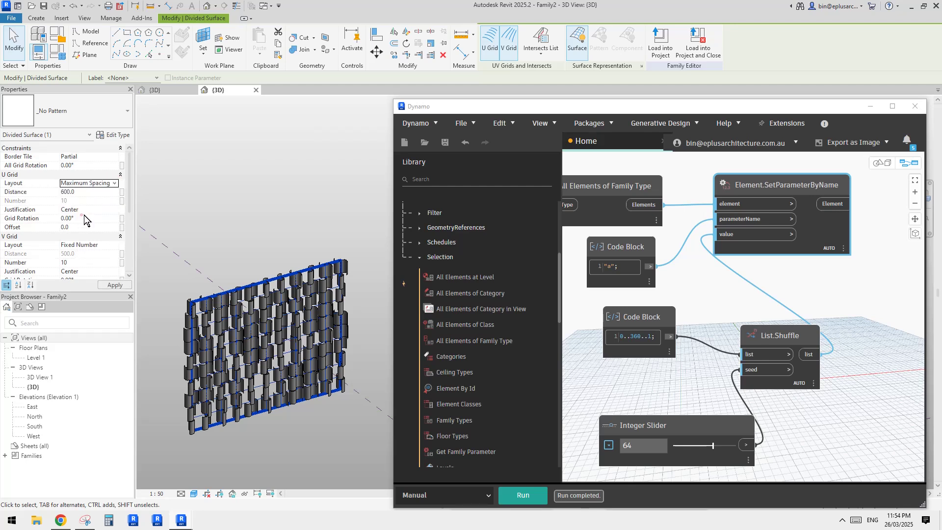
{"action": "left_click", "coordinate": [113, 248]}
{"action": "left_click", "coordinate": [92, 275]}
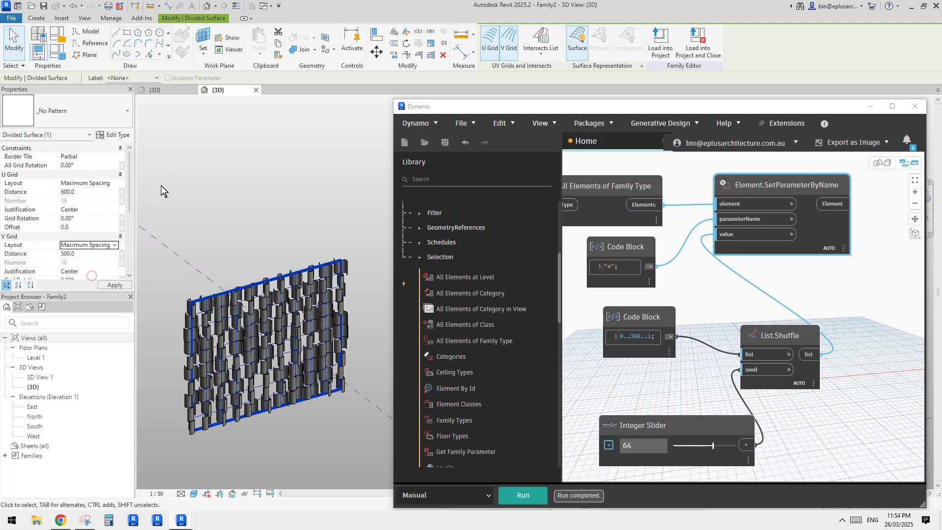
{"action": "left_click", "coordinate": [258, 193]}
Select the vertical reference line at the screen's far end and set its distance from the opposite side to 12000
{"action": "scroll", "coordinate": [270, 209], "scroll_direction": "down", "scroll_amount": 2}
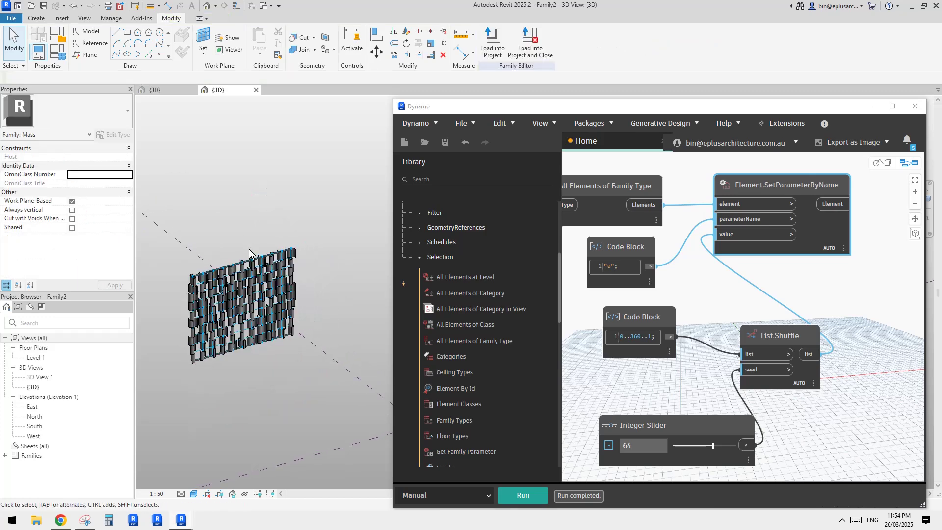
{"action": "left_click_drag", "start_coordinate": [286, 216], "coordinate": [311, 349]}
{"action": "left_click", "coordinate": [316, 337]}
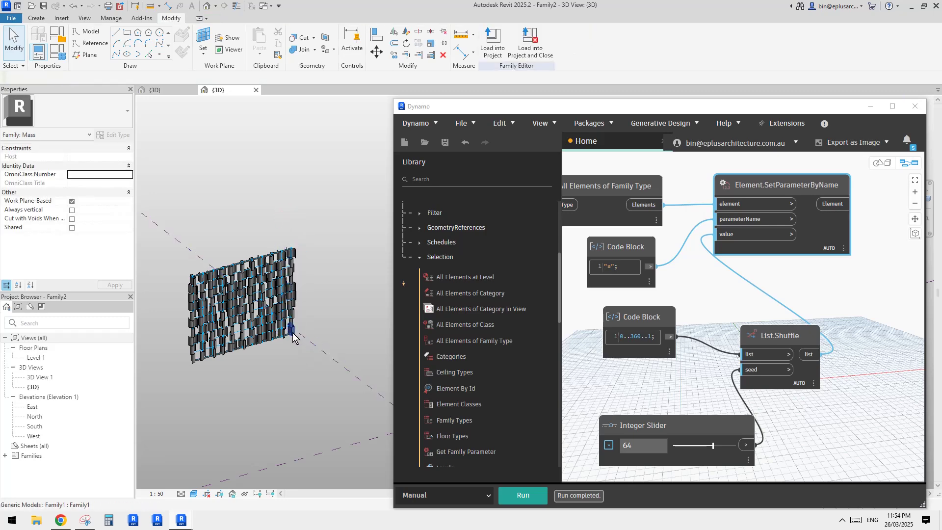
{"action": "left_click", "coordinate": [292, 332]}
{"action": "scroll", "coordinate": [309, 280], "scroll_direction": "down", "scroll_amount": 1}
{"action": "middle_click_drag", "start_coordinate": [309, 280], "coordinate": [271, 294]}
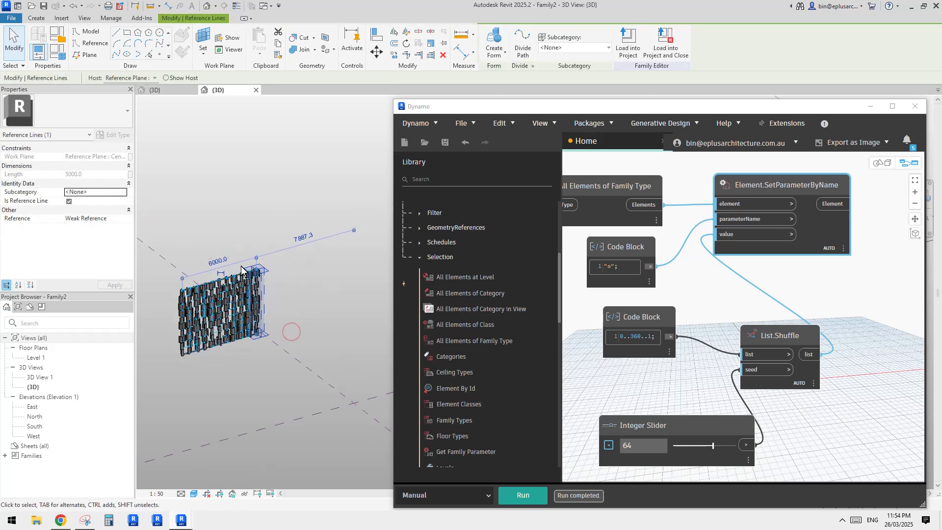
{"action": "left_click", "coordinate": [218, 258]}
{"action": "middle_click_drag", "start_coordinate": [266, 181], "coordinate": [260, 196]}
{"action": "type", "text": "1200"}
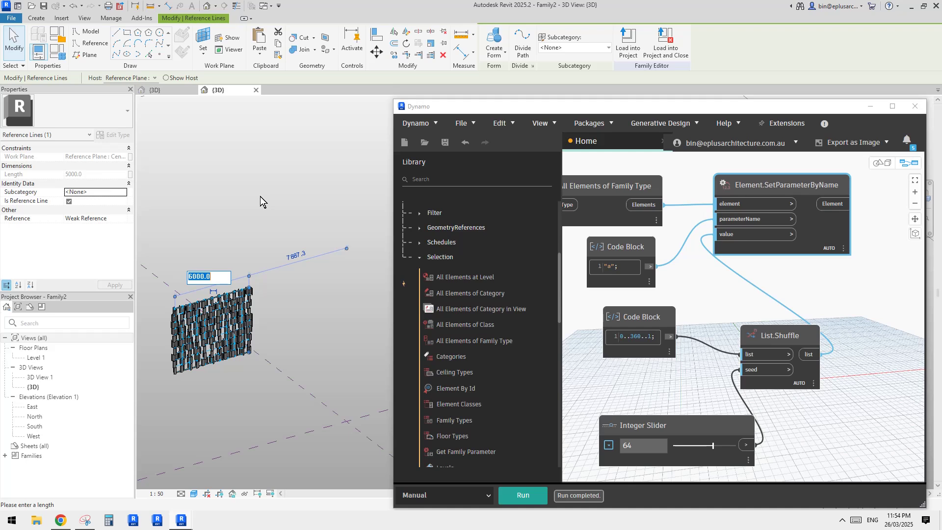
{"action": "type", "text": "0"}
{"action": "key", "text": "Return"}
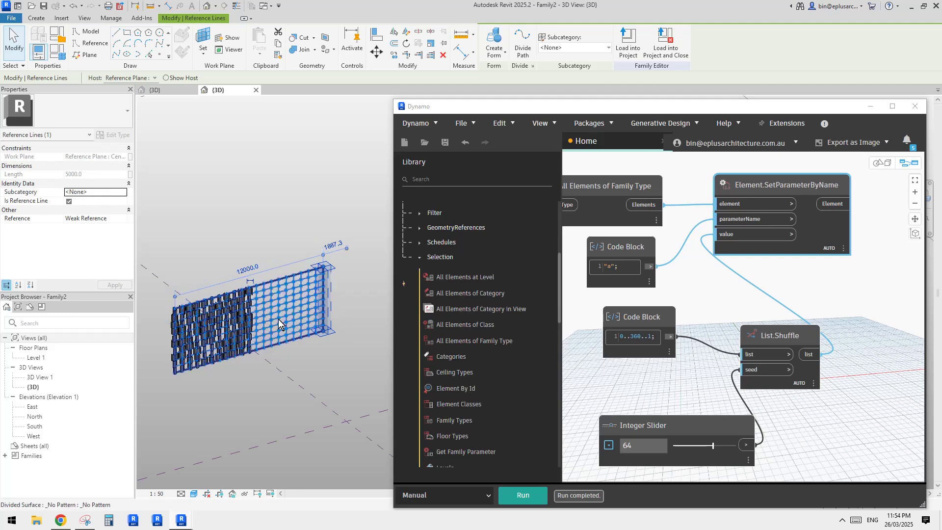
Select the screen's upper reference line and raise it to double the height of the divided surface
{"action": "left_click", "coordinate": [290, 279]}
{"action": "left_click", "coordinate": [336, 305]}
{"action": "type", "text": "12"}
{"action": "type", "text": "0000"}
{"action": "key", "text": "Return"}
{"action": "left_click", "coordinate": [257, 161]}
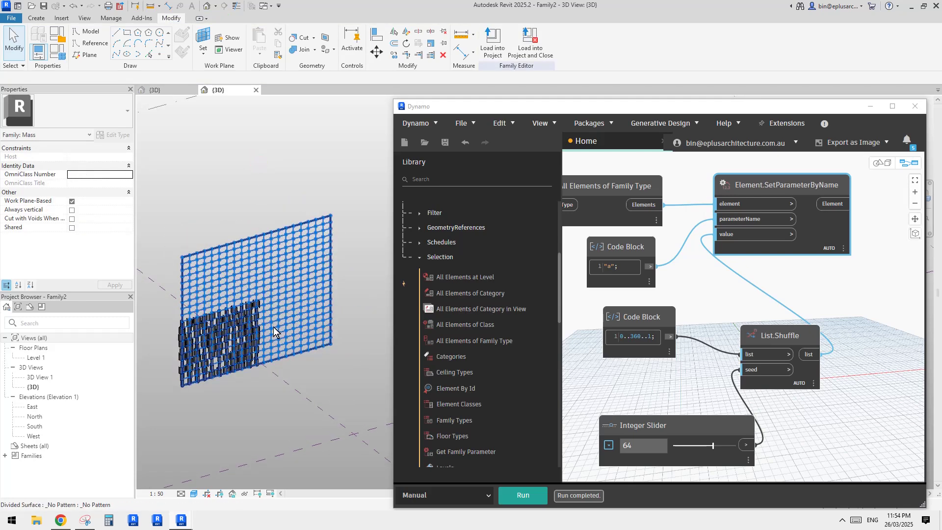
Delete the old modules from the enlarged divided surface, keeping only a single module to repeat
{"action": "scroll", "coordinate": [259, 308], "scroll_direction": "up", "scroll_amount": 3}
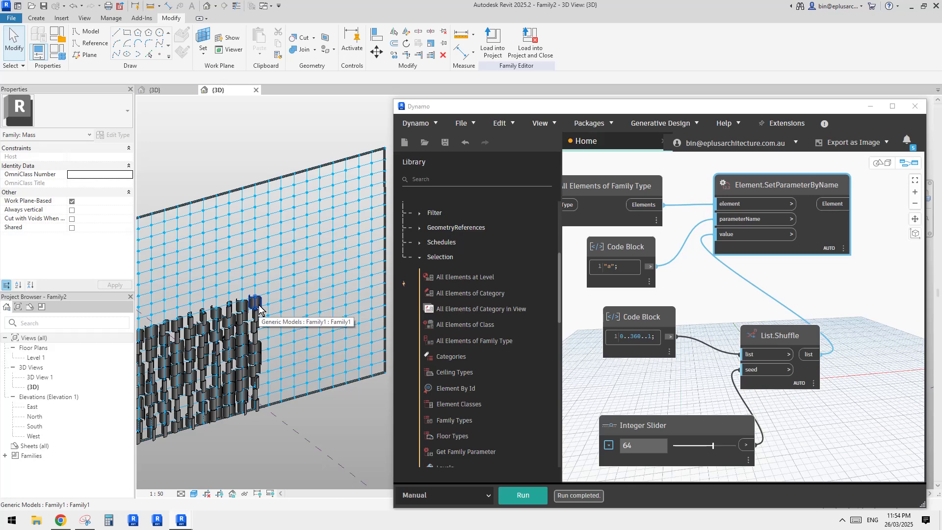
{"action": "scroll", "coordinate": [270, 306], "scroll_direction": "down", "scroll_amount": 2}
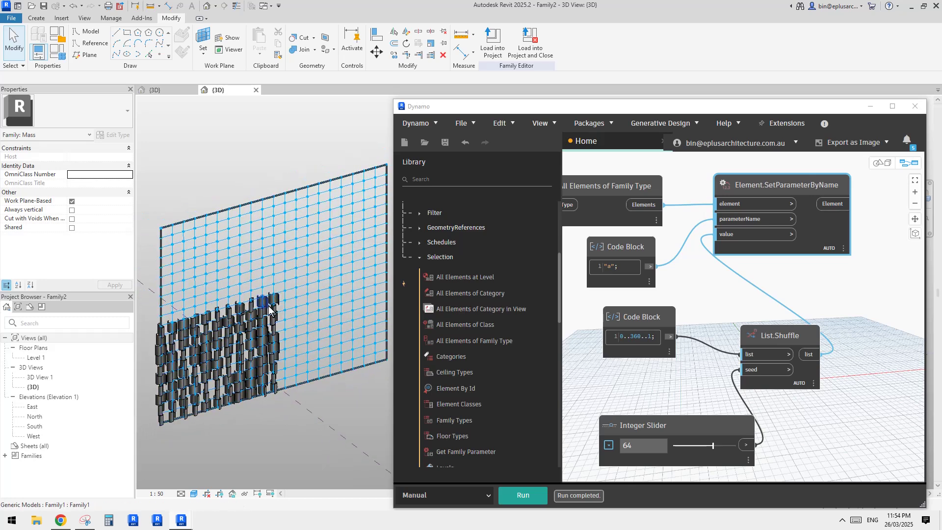
{"action": "scroll", "coordinate": [343, 307], "scroll_direction": "down", "scroll_amount": 2}
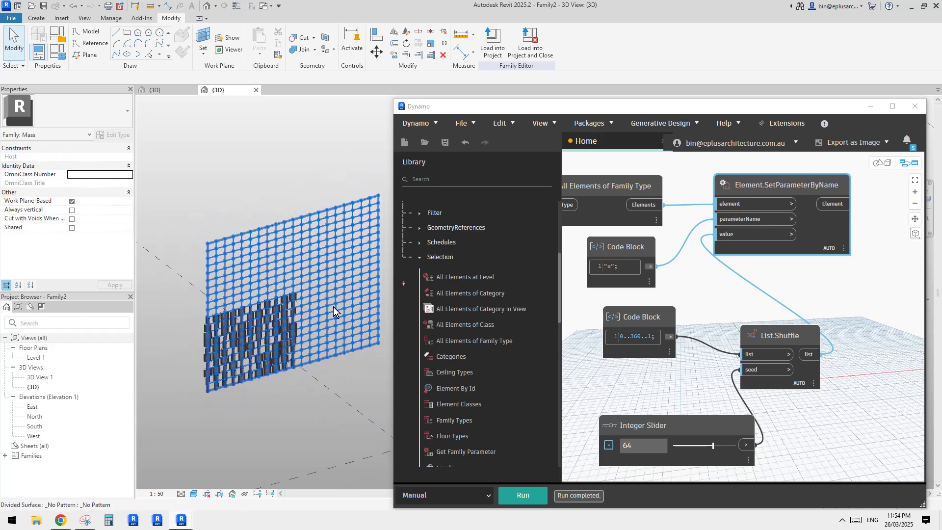
{"action": "left_click_drag", "start_coordinate": [172, 264], "coordinate": [314, 369]}
{"action": "key", "text": "Delete"}
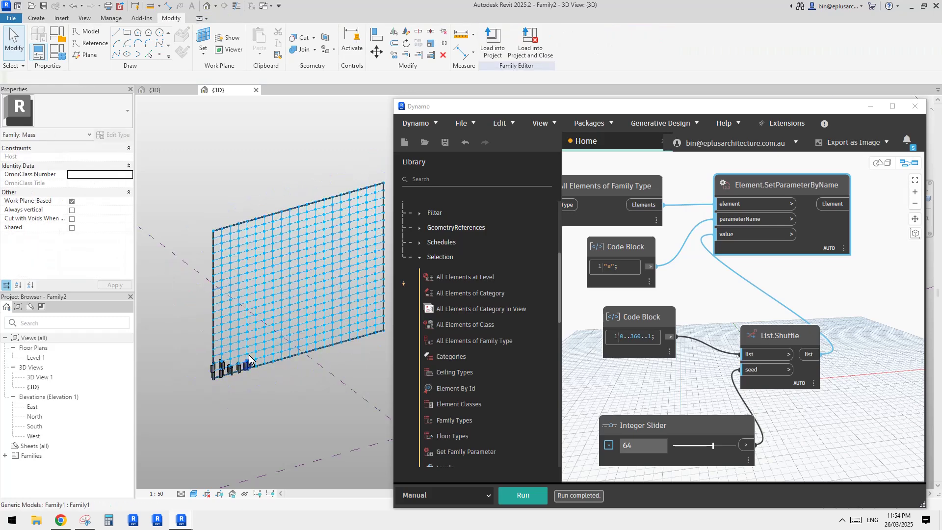
{"action": "scroll", "coordinate": [197, 359], "scroll_direction": "up", "scroll_amount": 3}
{"action": "left_click_drag", "start_coordinate": [258, 402], "coordinate": [264, 406]}
{"action": "key", "text": "Delete"}
Repeat the remaining module across the whole divided surface, and remove the repeater to leave individual modules
{"action": "left_click", "coordinate": [271, 367]}
{"action": "middle_click_drag", "start_coordinate": [271, 365], "coordinate": [271, 368]}
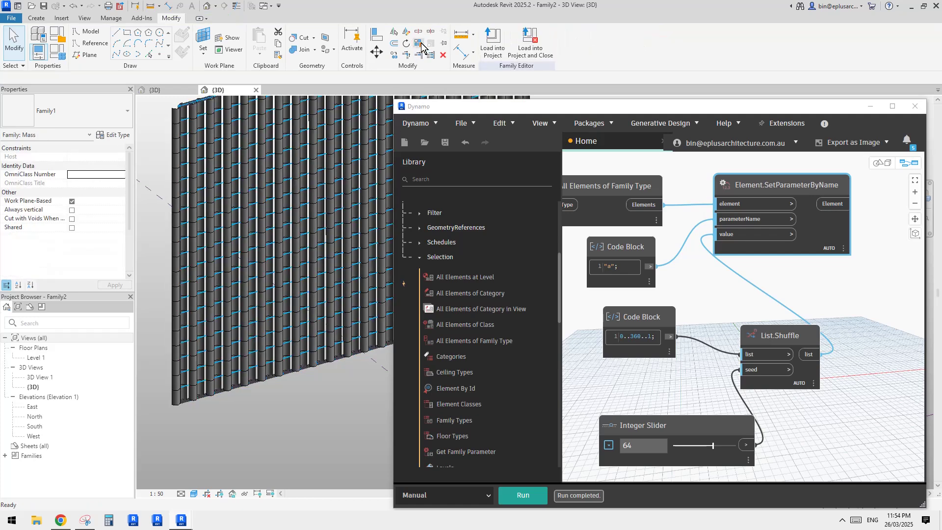
{"action": "left_click", "coordinate": [296, 263]}
{"action": "middle_click_drag", "start_coordinate": [295, 263], "coordinate": [286, 282]}
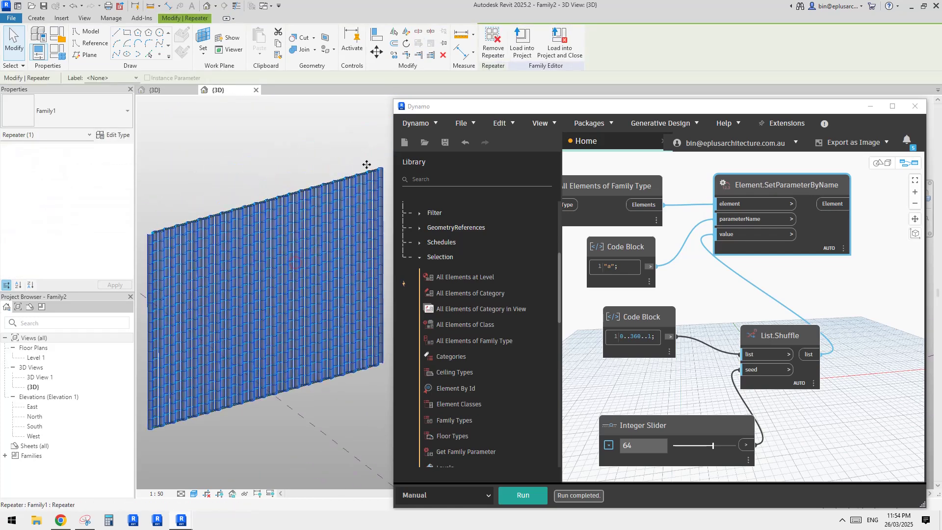
{"action": "left_click", "coordinate": [491, 55]}
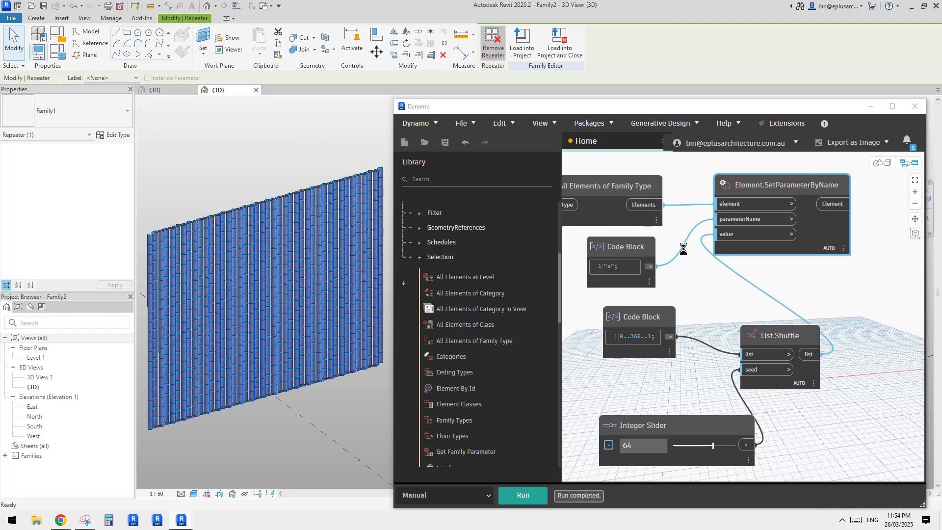
{"action": "middle_click_drag", "start_coordinate": [567, 245], "coordinate": [718, 294]}
{"action": "scroll", "coordinate": [718, 295], "scroll_direction": "up", "scroll_amount": 3}
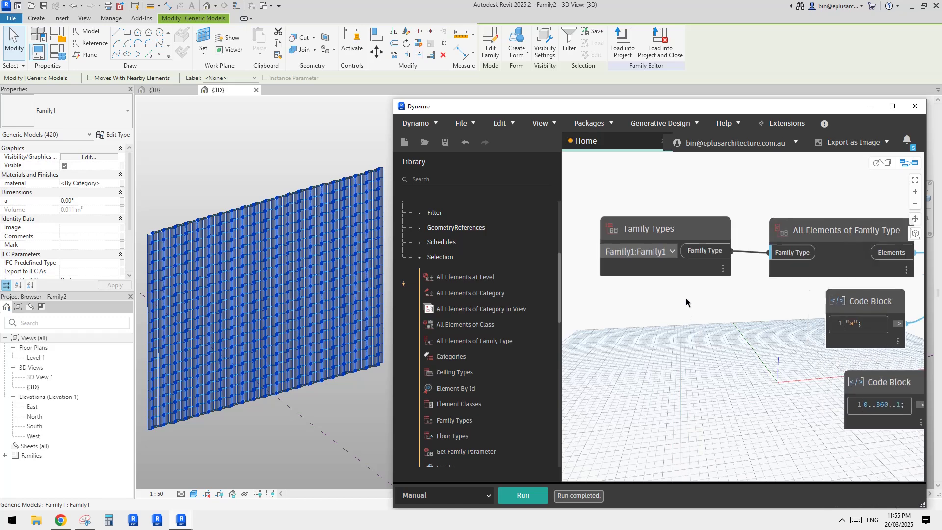
{"action": "key", "text": "Escape"}
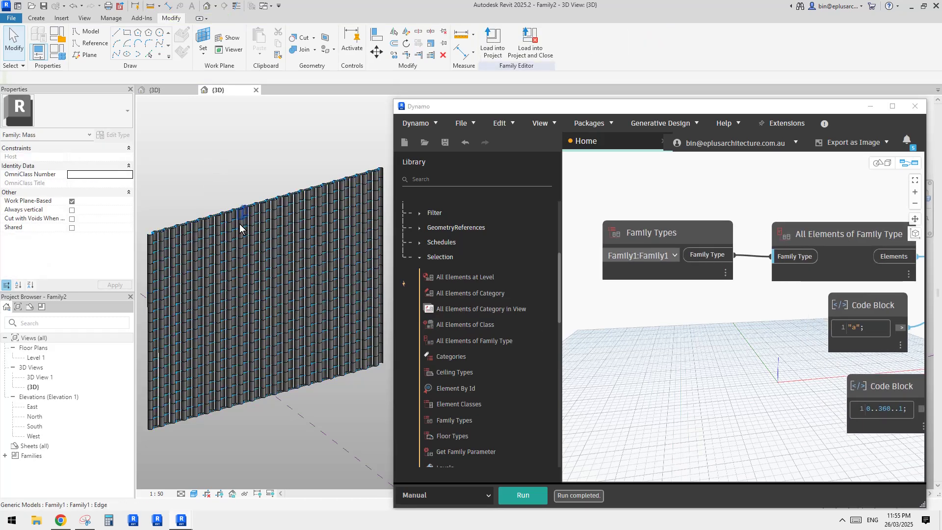
Select the divided surface among the modules to check its U and V grid settings
{"action": "key", "text": "Tab"}
{"action": "left_click", "coordinate": [302, 386]}
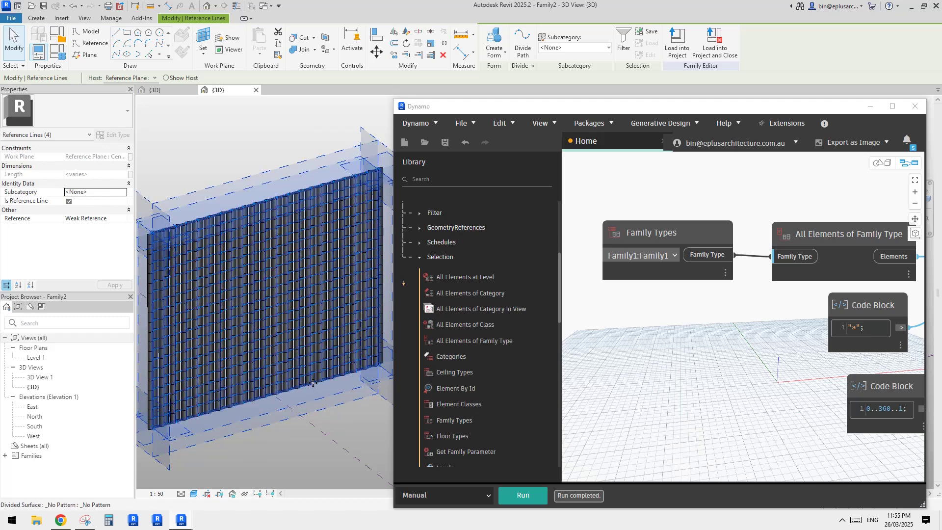
{"action": "left_click", "coordinate": [313, 383]}
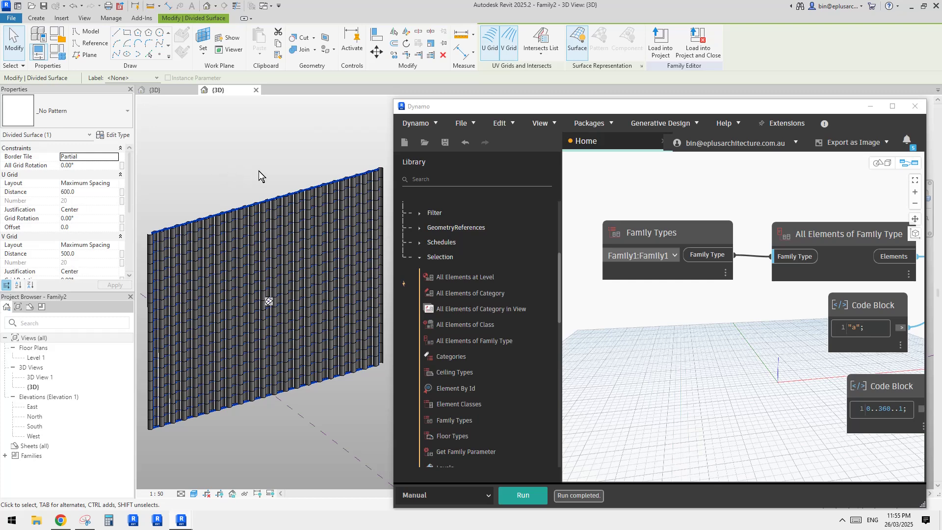
Reconnect Family Types to All Elements of Family Type to refresh the element list, and detach its output from Element.SetParameterByName
{"action": "left_click_drag", "start_coordinate": [786, 263], "coordinate": [751, 298]}
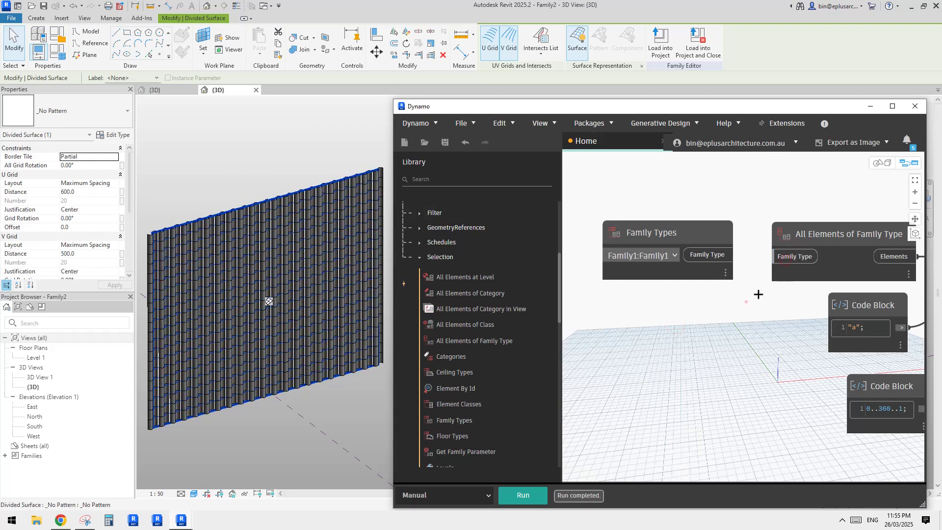
{"action": "left_click", "coordinate": [724, 257]}
{"action": "middle_click_drag", "start_coordinate": [723, 256], "coordinate": [568, 253]}
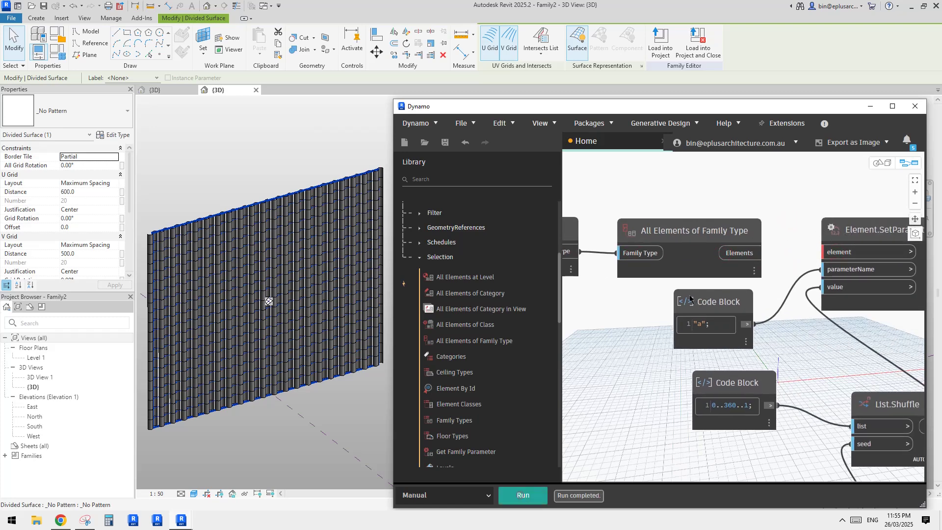
{"action": "left_click_drag", "start_coordinate": [714, 232], "coordinate": [719, 176]}
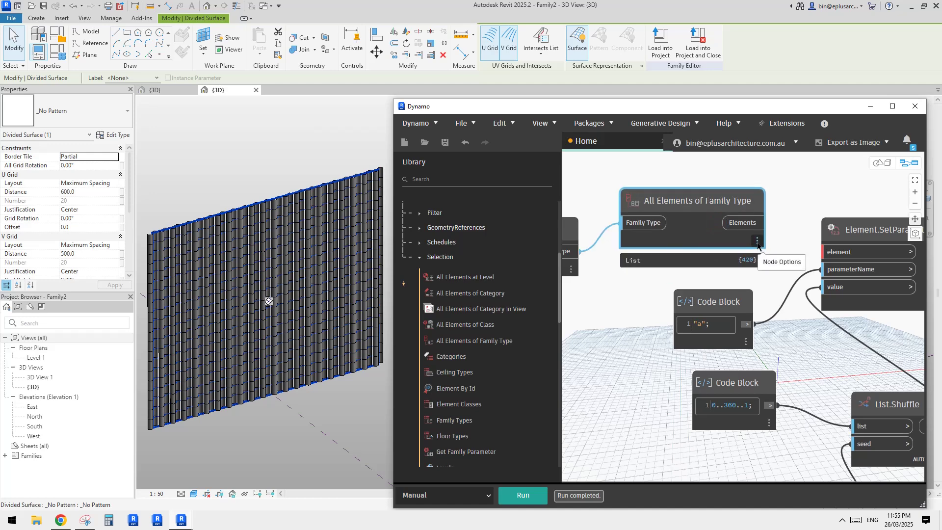
Change the range in the code block feeding List.Shuffle to 0..500..1
{"action": "middle_click_drag", "start_coordinate": [743, 415], "coordinate": [693, 383]}
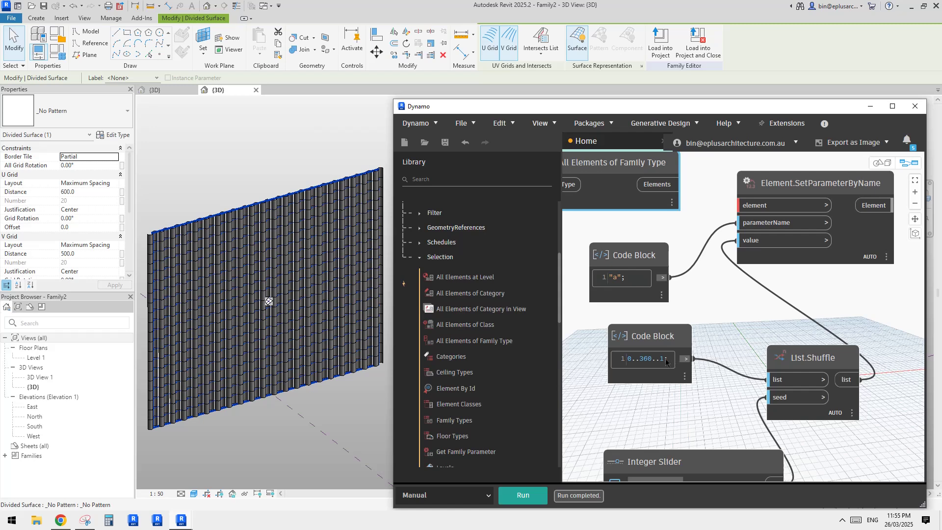
{"action": "mouse_move", "coordinate": [658, 357]}
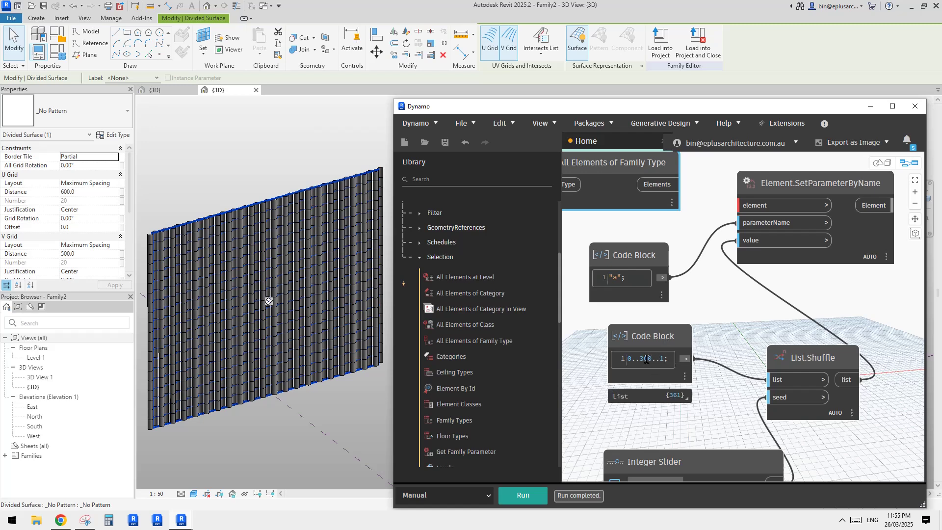
{"action": "double_click", "coordinate": [647, 359]}
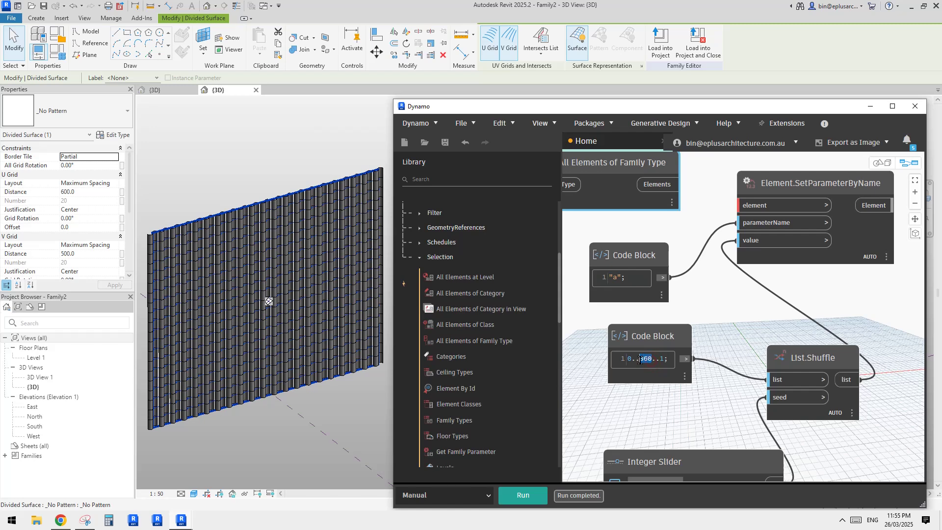
{"action": "type", "text": "500"}
{"action": "left_click", "coordinate": [670, 411]}
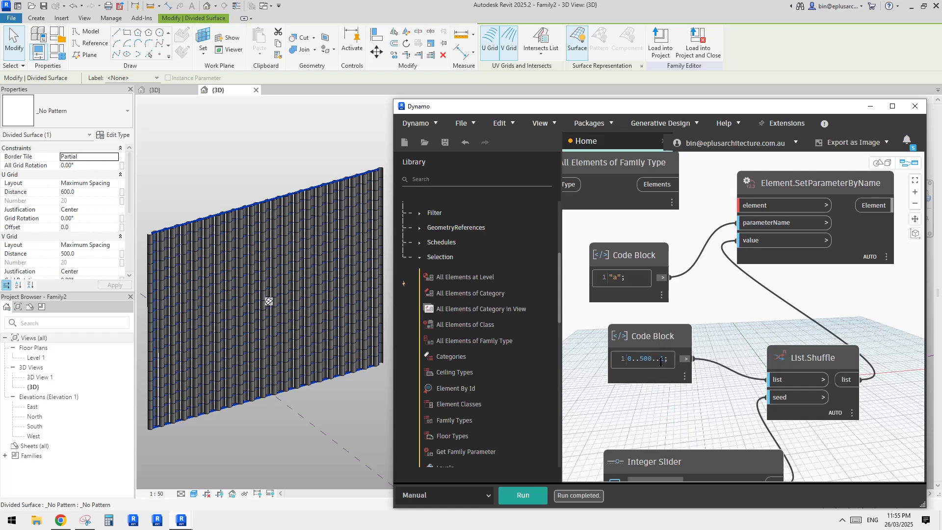
Reconnect Elements to the element input of Element.SetParameterByName and run the graph to randomise the enlarged screen's module rotations
{"action": "middle_click_drag", "start_coordinate": [677, 414], "coordinate": [698, 427]}
{"action": "middle_click_drag", "start_coordinate": [666, 212], "coordinate": [668, 225]}
{"action": "left_click_drag", "start_coordinate": [742, 230], "coordinate": [685, 210]}
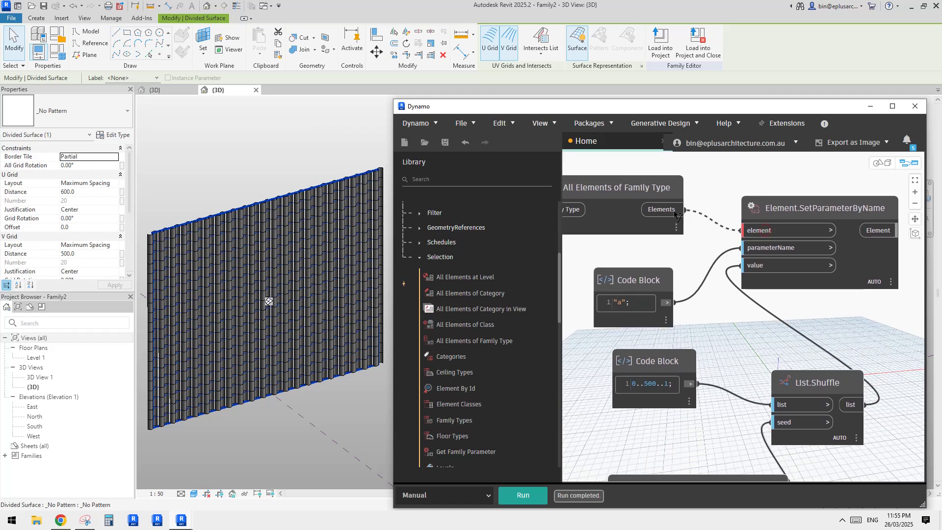
{"action": "left_click", "coordinate": [544, 487]}
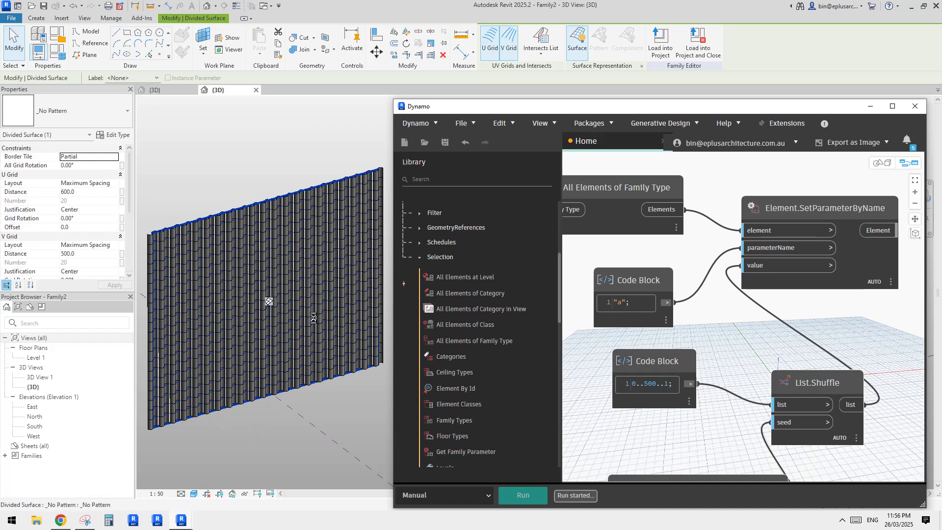
{"action": "left_click", "coordinate": [328, 420]}
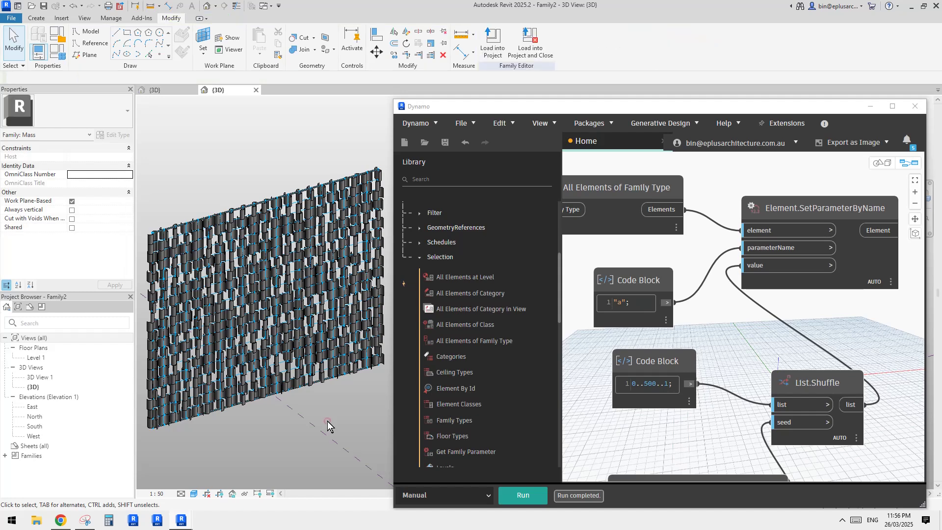
Review the Dynamo graph from Family Types through the code blocks and List.Shuffle to Element.SetParameterByName
{"action": "mouse_move", "coordinate": [324, 411]}
{"action": "middle_mouse_down", "text": "shift"}
{"action": "mouse_move", "coordinate": [242, 423]}
{"action": "mouse_move", "coordinate": [310, 419]}
{"action": "mouse_move", "coordinate": [335, 400]}
{"action": "middle_mouse_up", "text": "shift"}
{"action": "scroll", "coordinate": [770, 327], "scroll_direction": "down", "scroll_amount": 5}
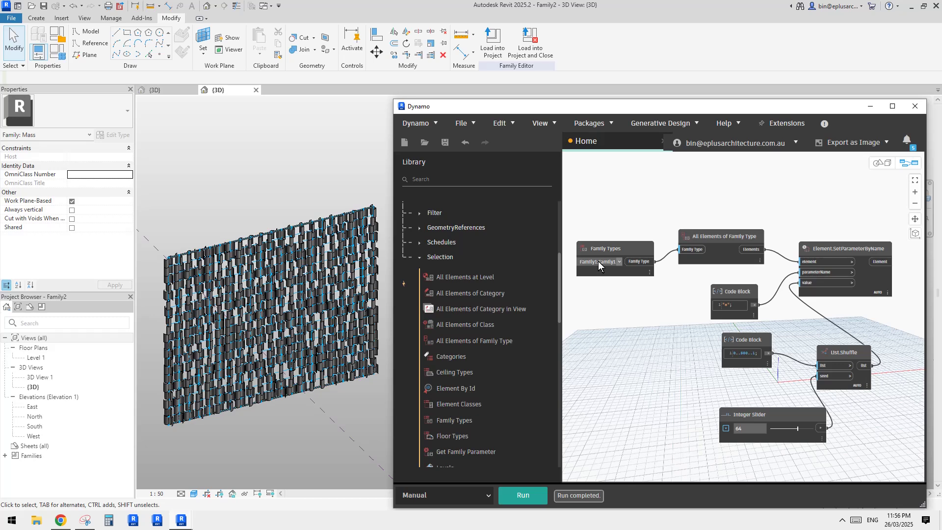
{"action": "left_click_drag", "start_coordinate": [614, 246], "coordinate": [618, 241]}
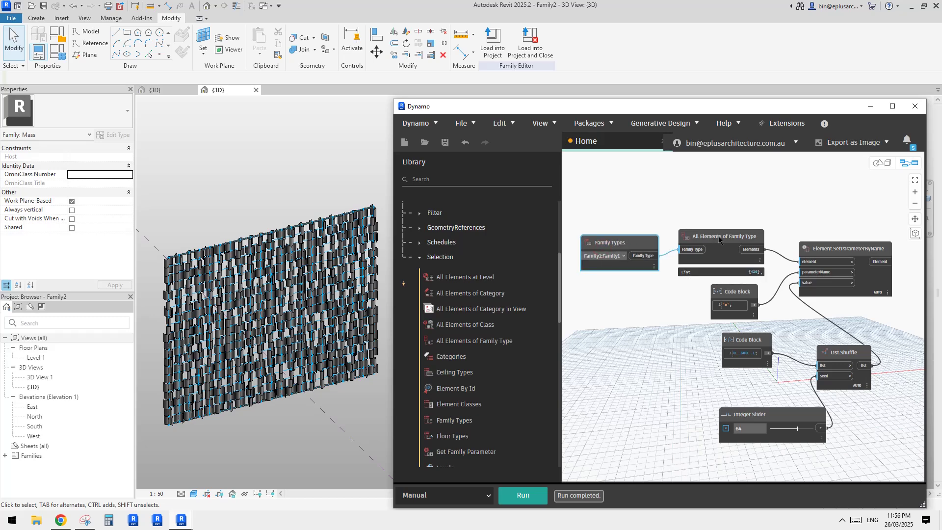
{"action": "mouse_move", "coordinate": [844, 251]}
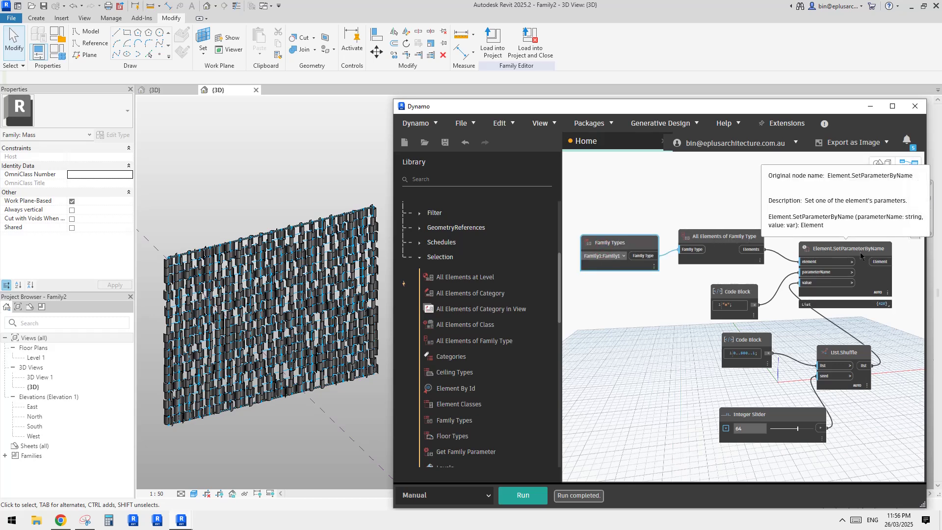
{"action": "scroll", "coordinate": [810, 363], "scroll_direction": "up", "scroll_amount": 2}
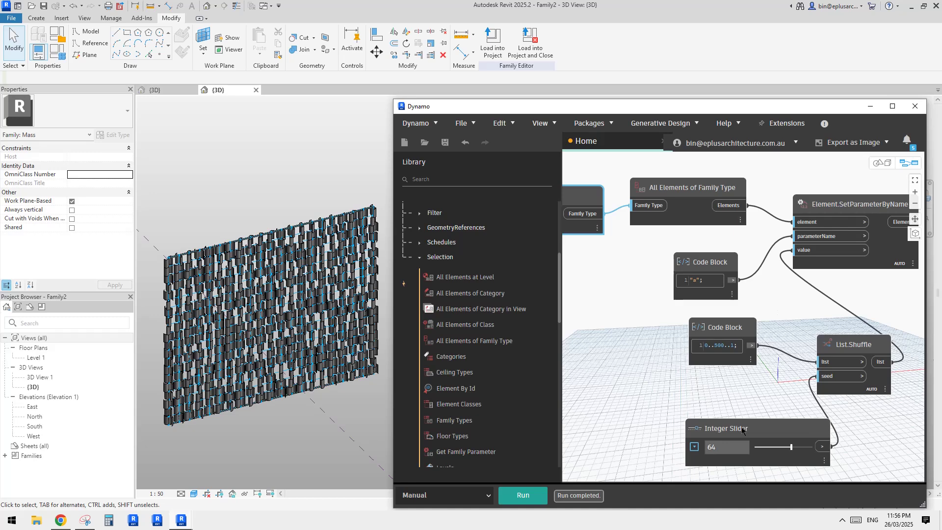
{"action": "scroll", "coordinate": [736, 304], "scroll_direction": "down", "scroll_amount": 1}
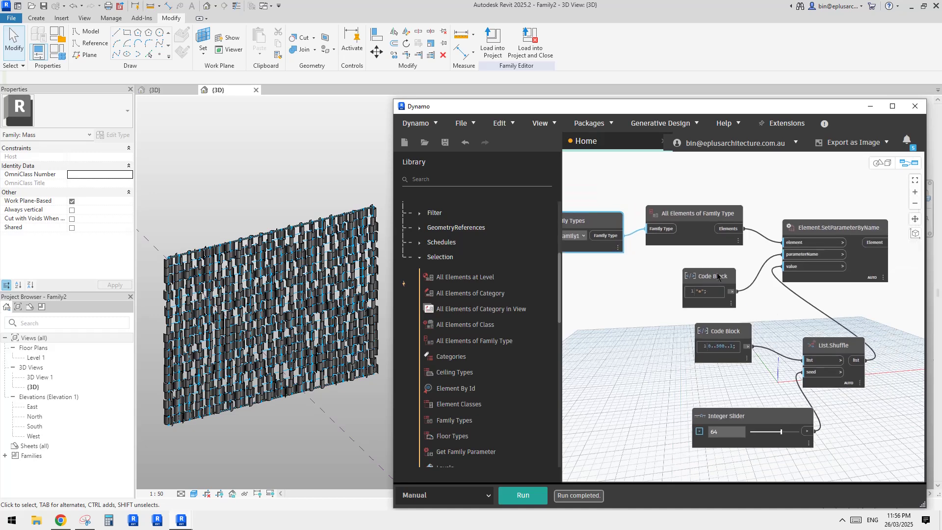
{"action": "mouse_move", "coordinate": [715, 349]}
{"action": "middle_click_drag", "start_coordinate": [786, 193], "coordinate": [779, 197]}
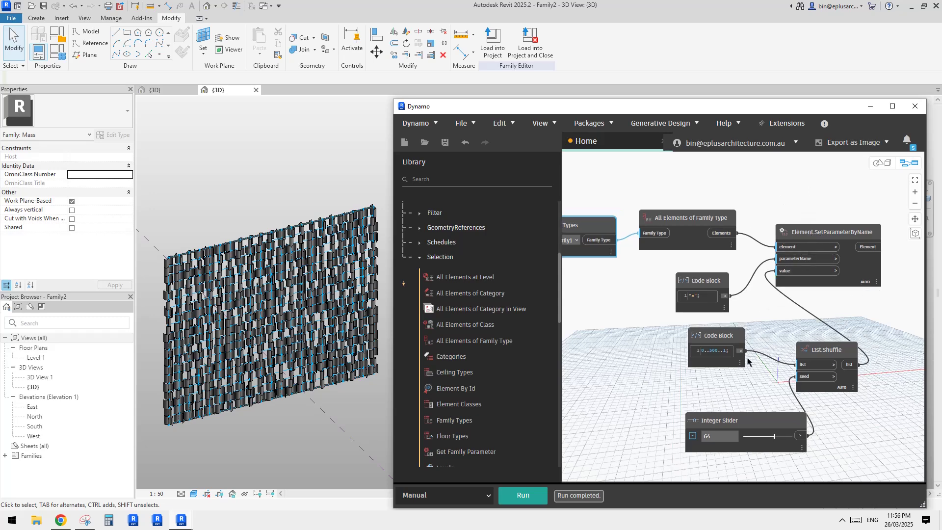
{"action": "mouse_move", "coordinate": [731, 351]}
{"action": "mouse_move", "coordinate": [828, 236]}
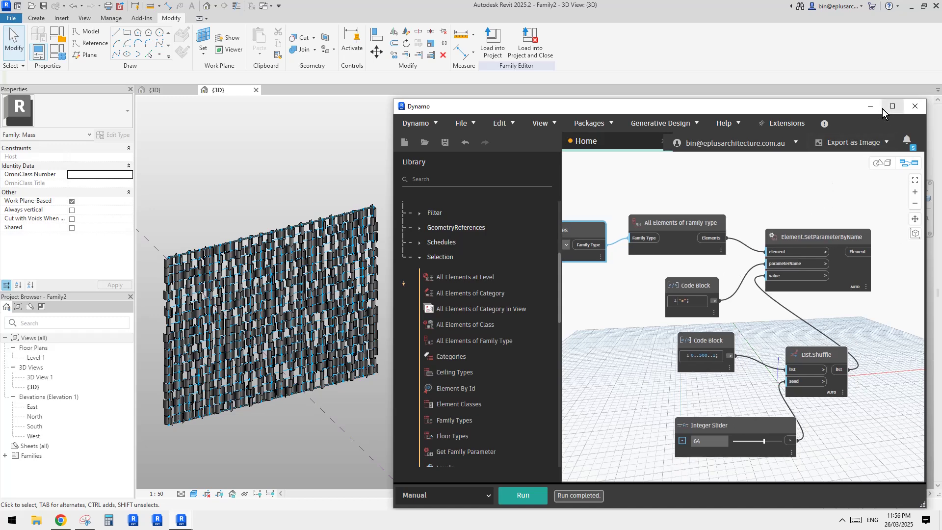
Minimise Dynamo and inspect the randomised screen in the 3D view, selecting one module to check its rotation parameter
{"action": "left_click", "coordinate": [870, 106]}
{"action": "scroll", "coordinate": [519, 314], "scroll_direction": "up", "scroll_amount": 5}
{"action": "scroll", "coordinate": [412, 329], "scroll_direction": "up", "scroll_amount": 1}
{"action": "middle_click_drag", "start_coordinate": [436, 325], "coordinate": [535, 294]}
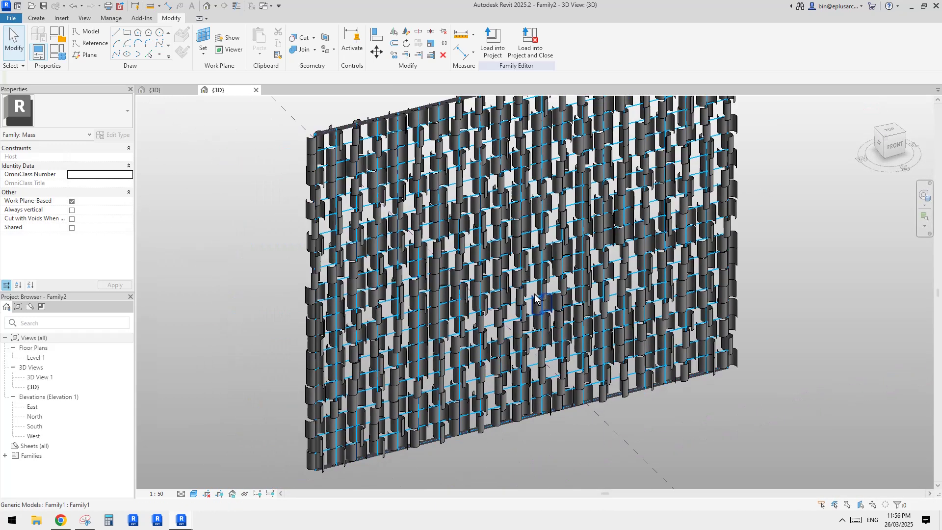
{"action": "middle_click_drag", "start_coordinate": [765, 326], "coordinate": [749, 324]}
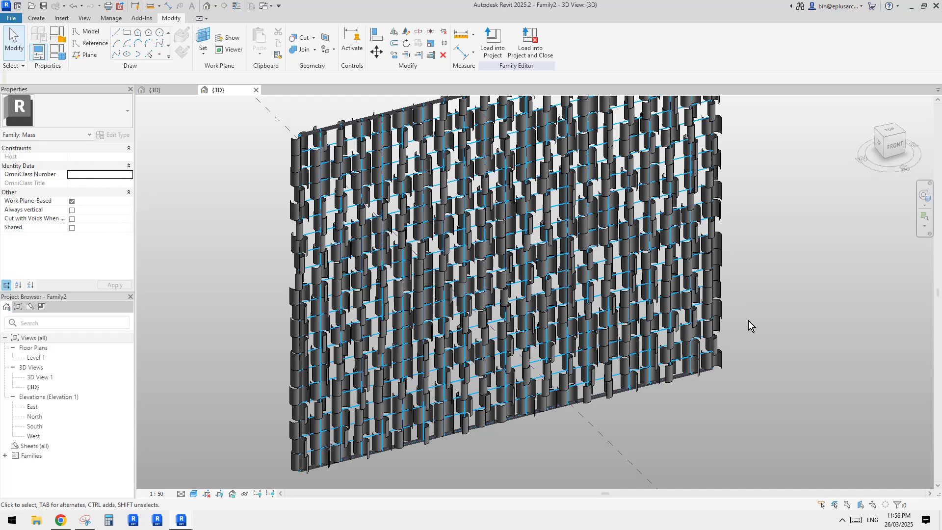
{"action": "middle_click_drag", "start_coordinate": [748, 319], "coordinate": [719, 325], "text": "shift"}
{"action": "left_click", "coordinate": [505, 260]}
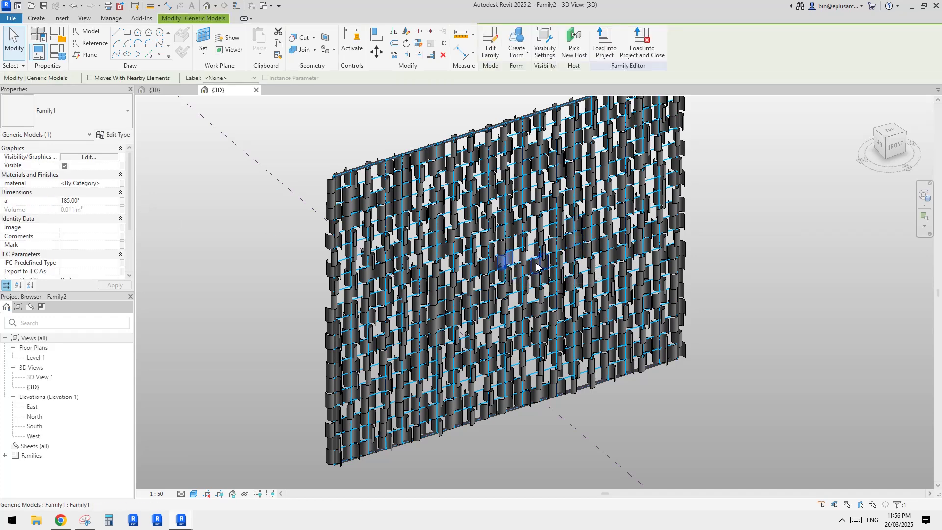
{"action": "middle_click_drag", "start_coordinate": [460, 272], "coordinate": [453, 276]}
{"action": "left_click", "coordinate": [307, 142]}
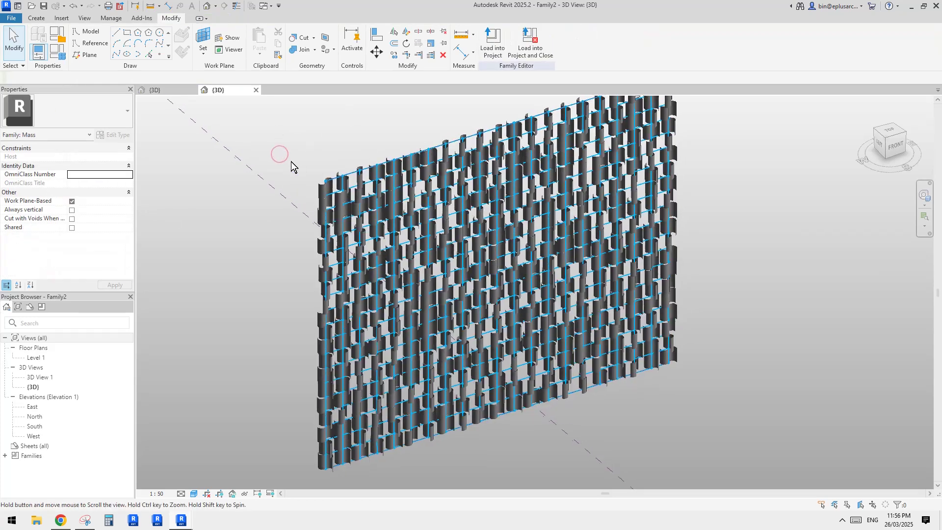
{"action": "middle_click_drag", "start_coordinate": [408, 202], "coordinate": [401, 207]}
{"action": "middle_click_drag", "start_coordinate": [282, 147], "coordinate": [275, 152]}
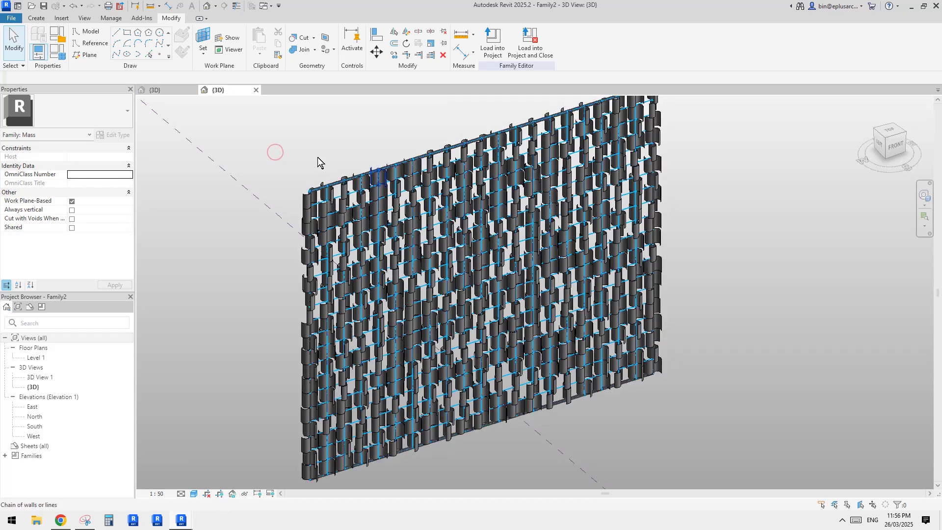
Create a new material in the Material Browser and rename it a
{"action": "left_click", "coordinate": [111, 18]}
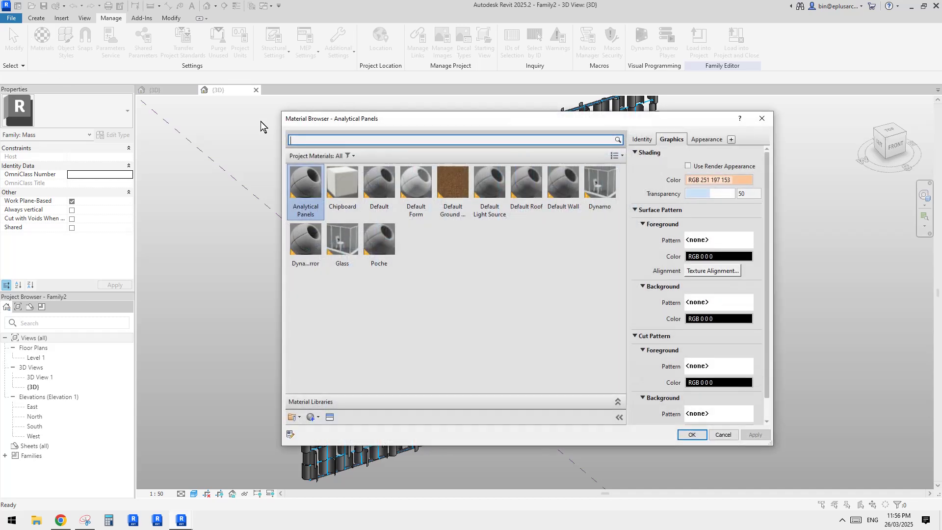
{"action": "left_click", "coordinate": [314, 418]}
{"action": "left_click", "coordinate": [333, 387]}
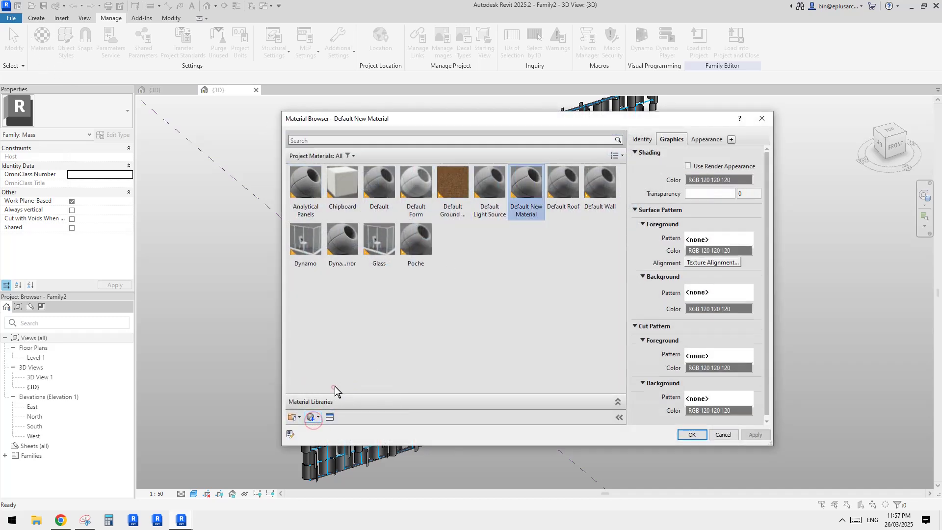
{"action": "right_click", "coordinate": [524, 191]}
{"action": "left_click", "coordinate": [554, 228]}
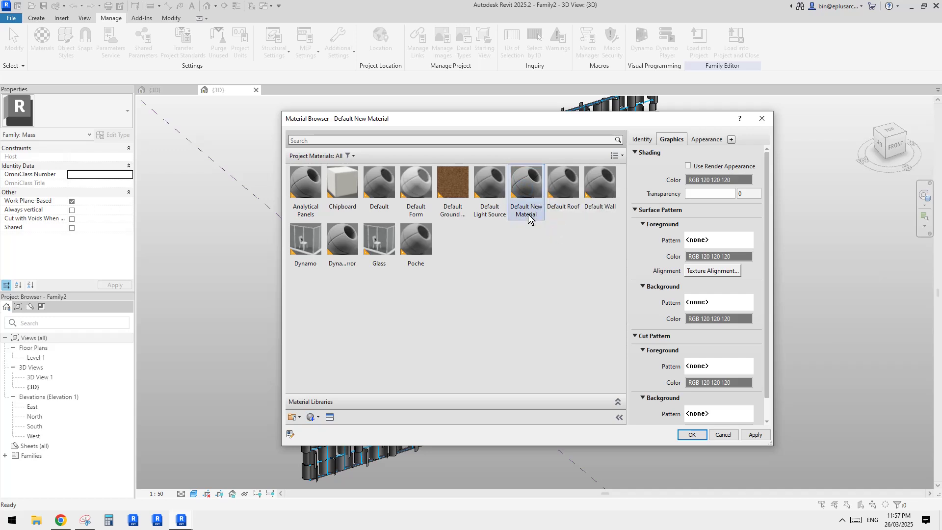
{"action": "right_click", "coordinate": [526, 211]}
{"action": "left_click", "coordinate": [557, 248]}
{"action": "type", "text": "a"}
{"action": "key", "text": "Return"}
Set the shading colour of material a to red, RGB 255 0 0
{"action": "left_click", "coordinate": [314, 191]}
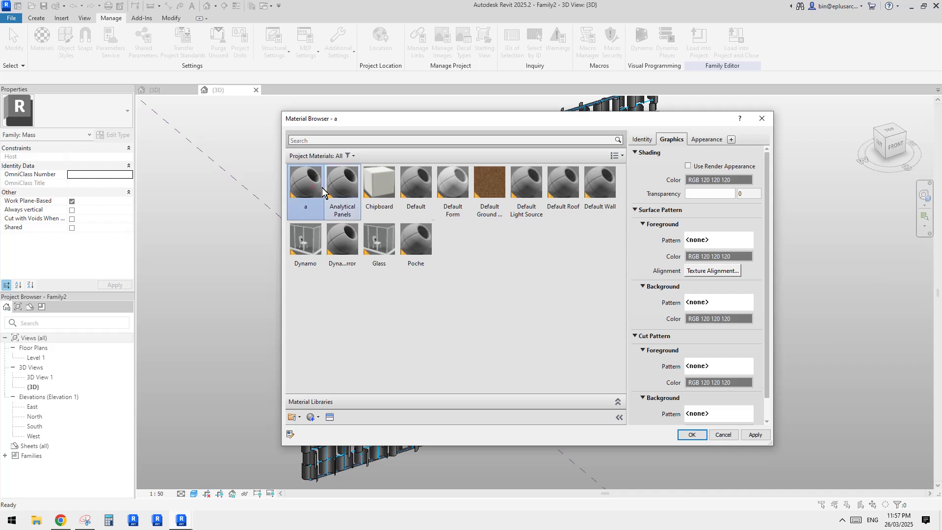
{"action": "left_click", "coordinate": [703, 180]}
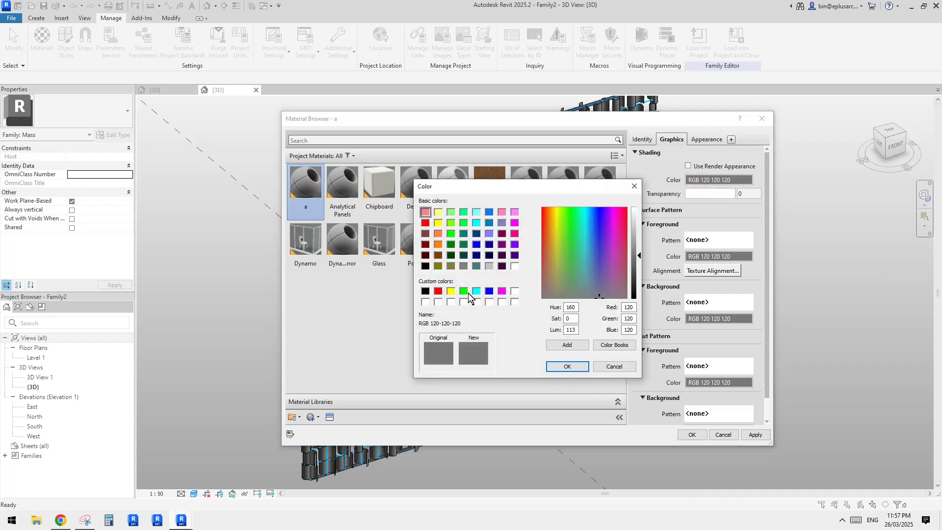
{"action": "left_click", "coordinate": [438, 290]}
{"action": "left_click", "coordinate": [561, 365]}
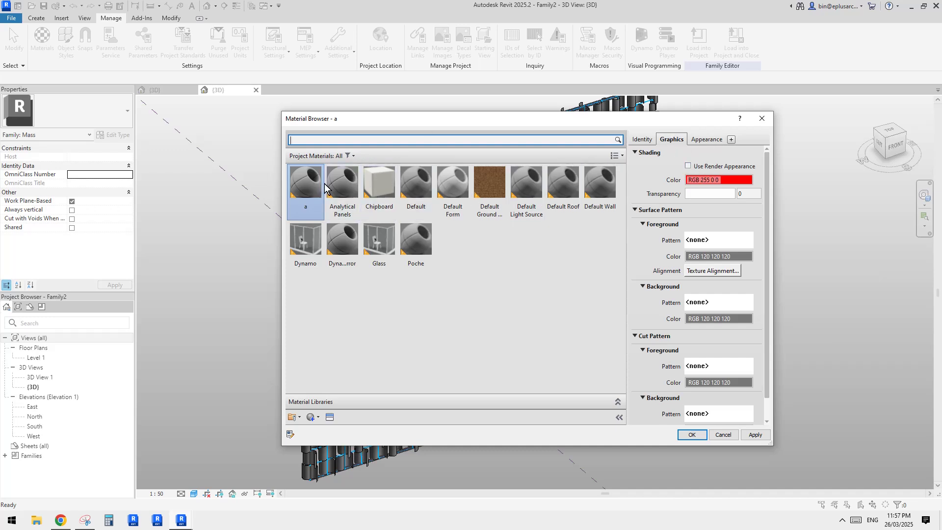
Duplicate material a as b and set its shading colour to green, RGB 0 255 0
{"action": "right_click", "coordinate": [303, 188]}
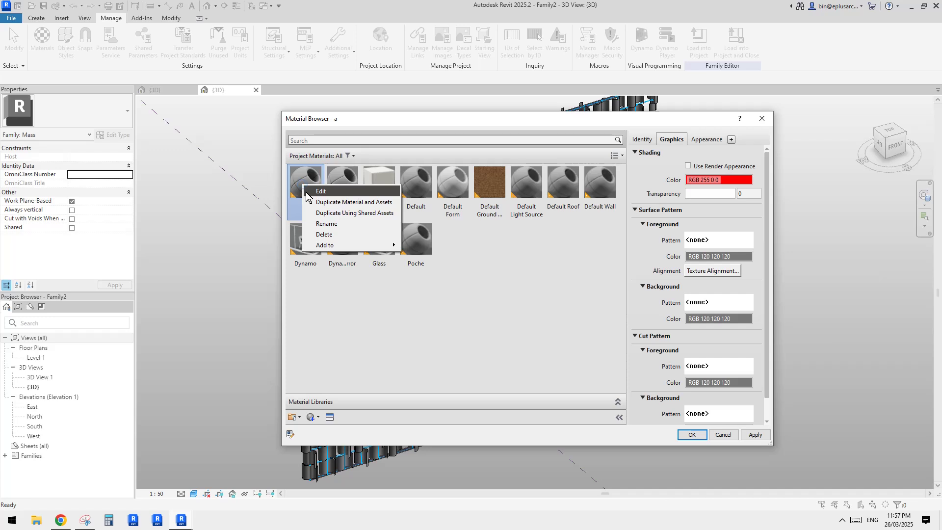
{"action": "left_click", "coordinate": [343, 206]}
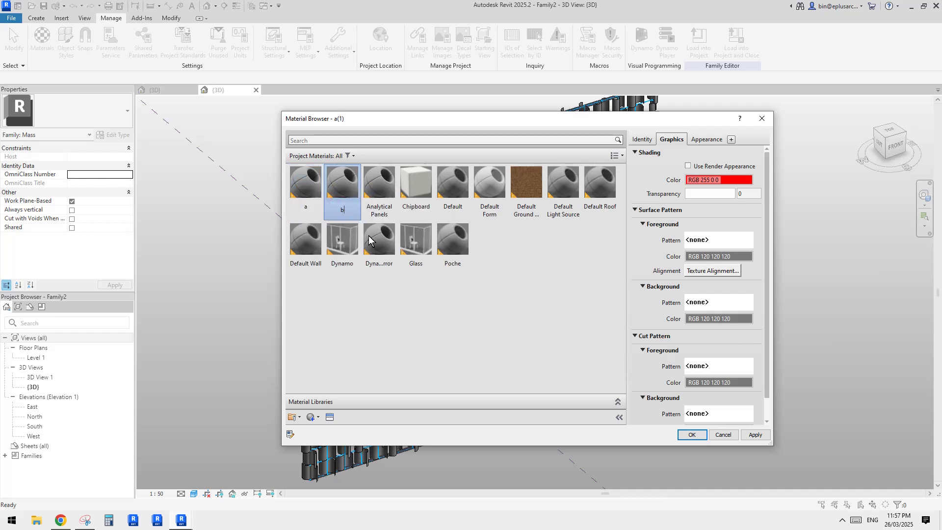
{"action": "left_click", "coordinate": [723, 181]}
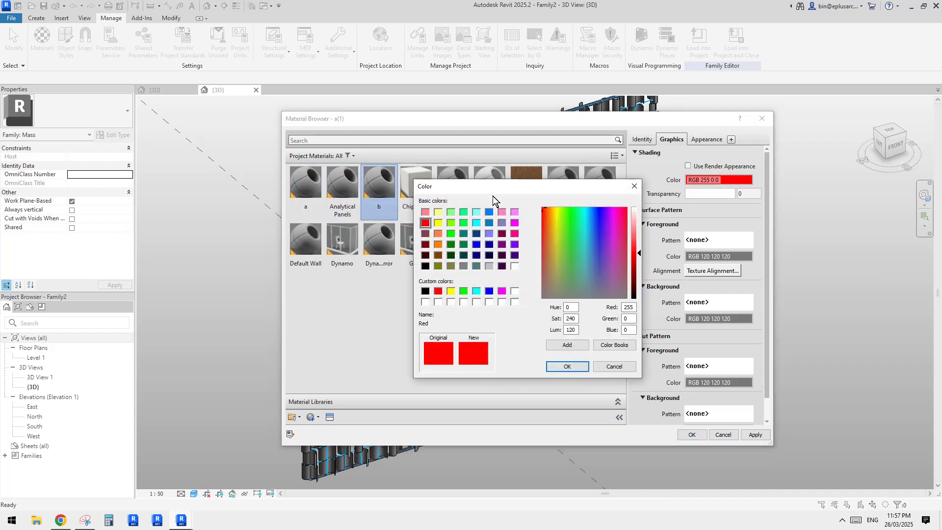
{"action": "left_click", "coordinate": [464, 292]}
{"action": "left_click", "coordinate": [575, 369]}
Duplicate material b as c, set its shading colour to blue, RGB 0 0 255, and accept the new materials
{"action": "right_click", "coordinate": [380, 184]}
{"action": "left_click", "coordinate": [417, 214]}
{"action": "type", "text": "c"}
{"action": "left_click", "coordinate": [712, 181]}
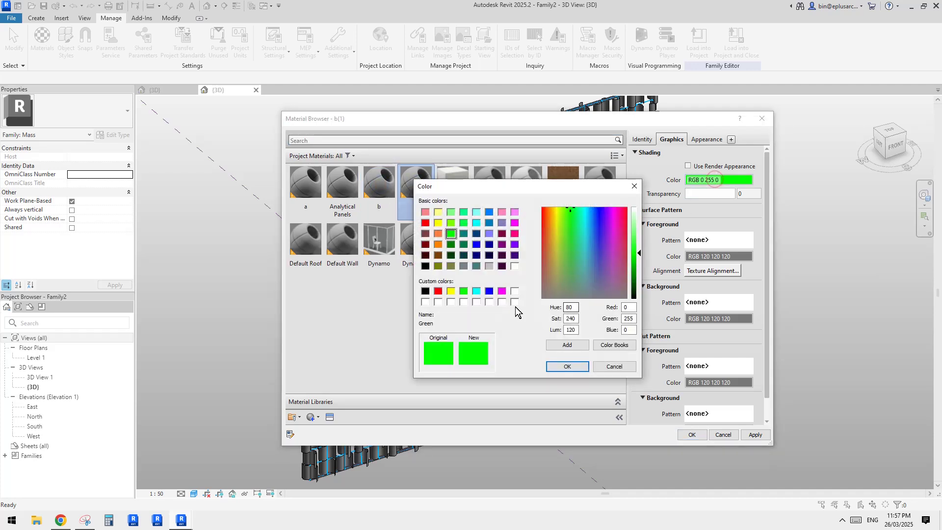
{"action": "left_click", "coordinate": [489, 291]}
{"action": "left_click", "coordinate": [567, 366]}
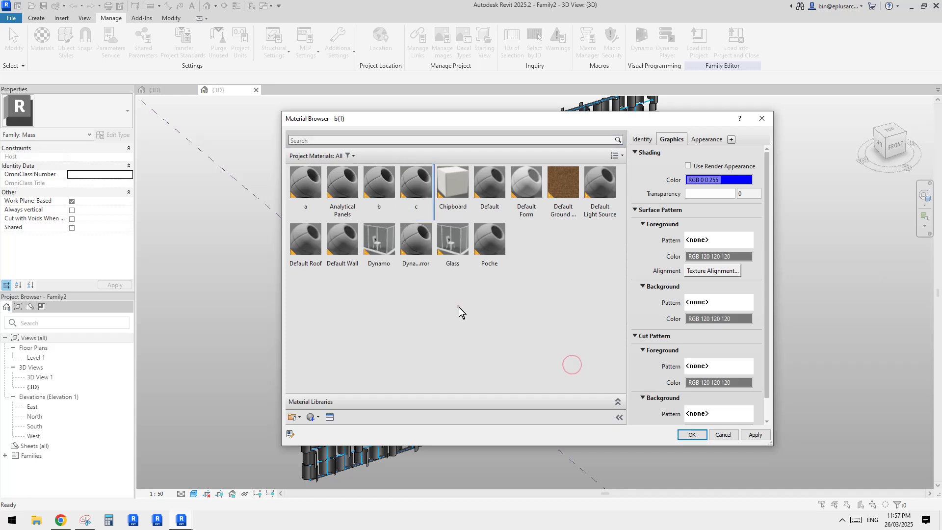
{"action": "left_click", "coordinate": [692, 434]}
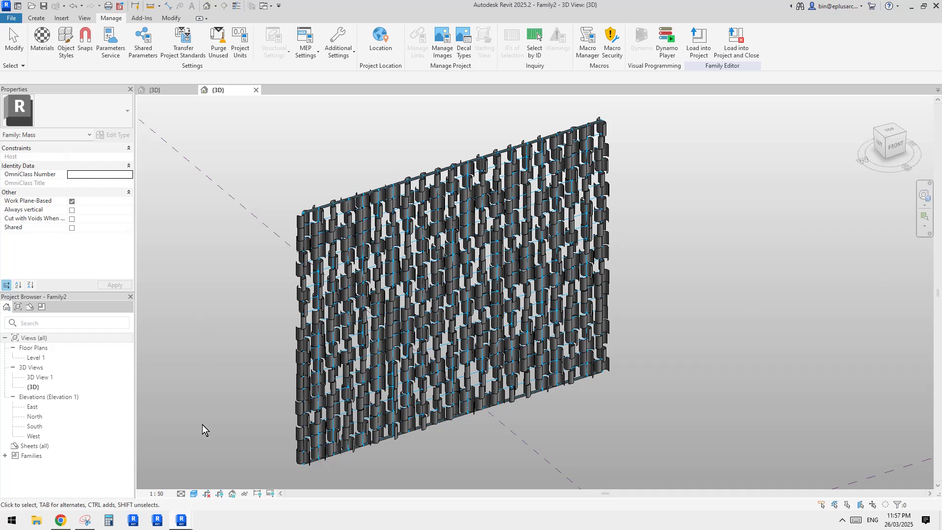
Switch back to Dynamo and change the parameterName code block to "material", checking the parameter's name on a selected module
{"action": "mouse_move", "coordinate": [185, 522]}
{"action": "left_click", "coordinate": [247, 479]}
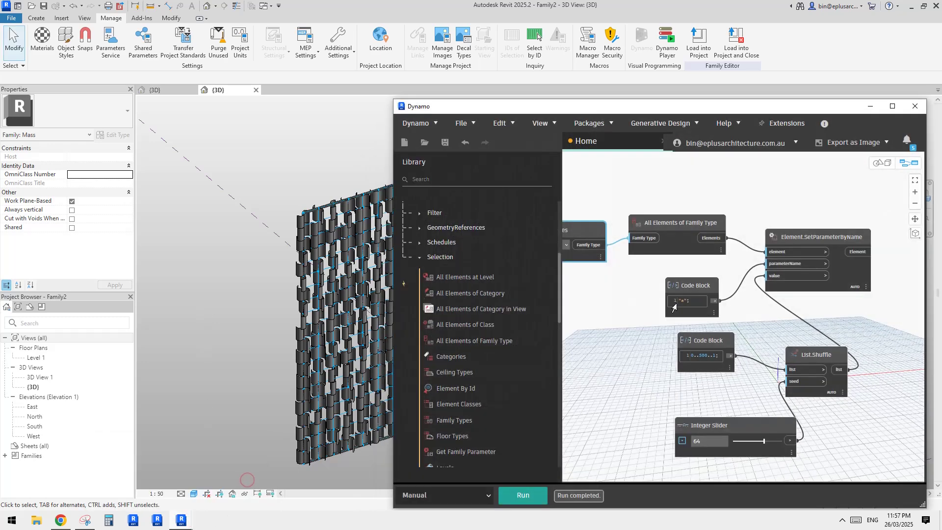
{"action": "scroll", "coordinate": [607, 315], "scroll_direction": "up", "scroll_amount": 2}
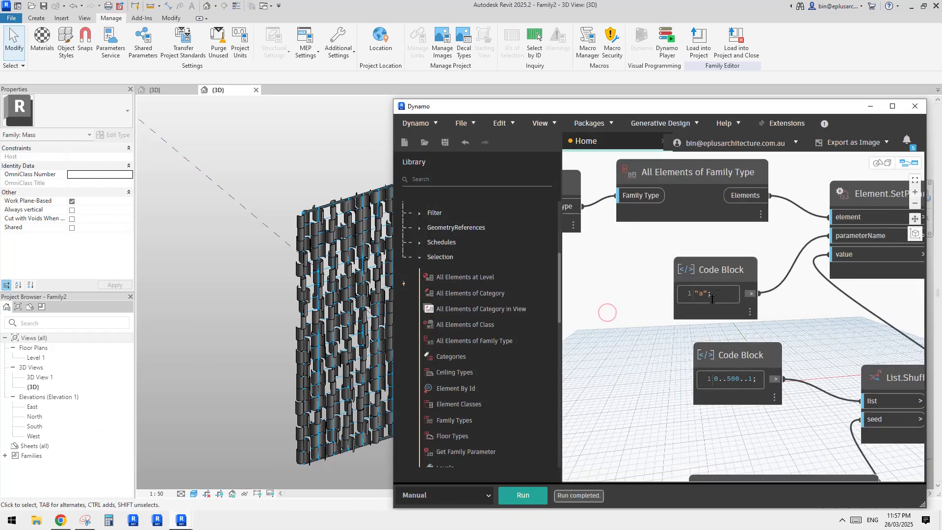
{"action": "mouse_move", "coordinate": [696, 296]}
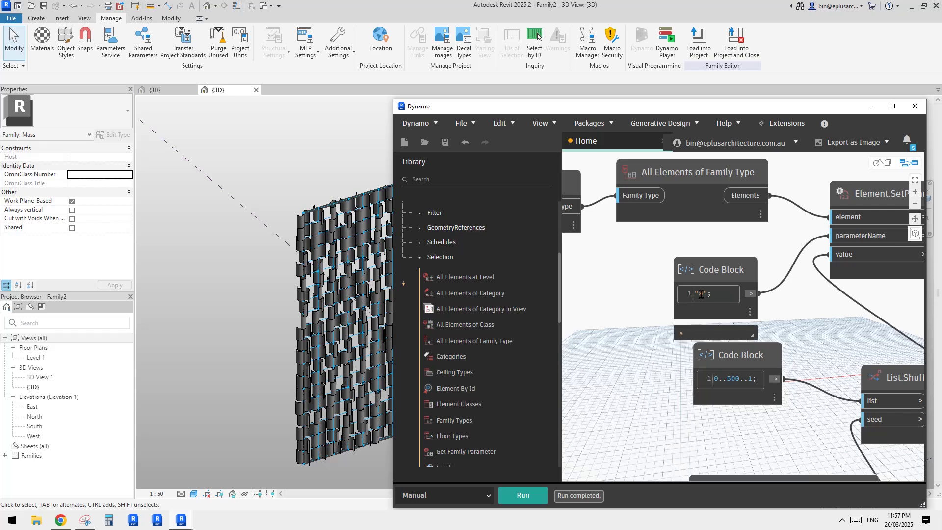
{"action": "left_click", "coordinate": [363, 267]}
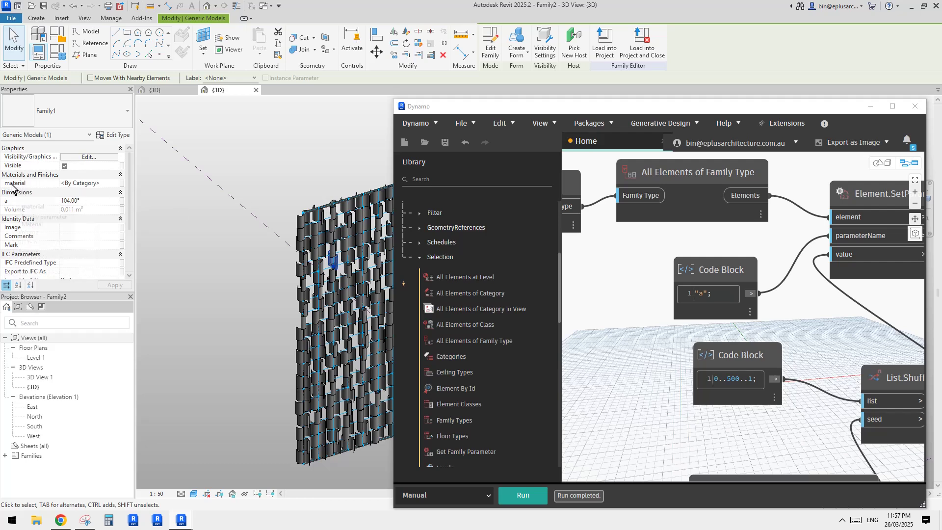
{"action": "left_click", "coordinate": [703, 293]}
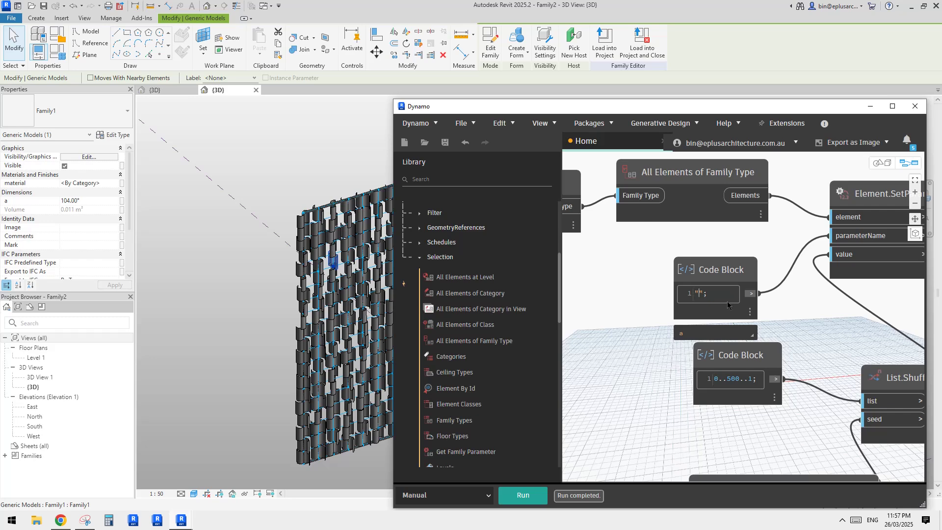
{"action": "type", "text": "material"}
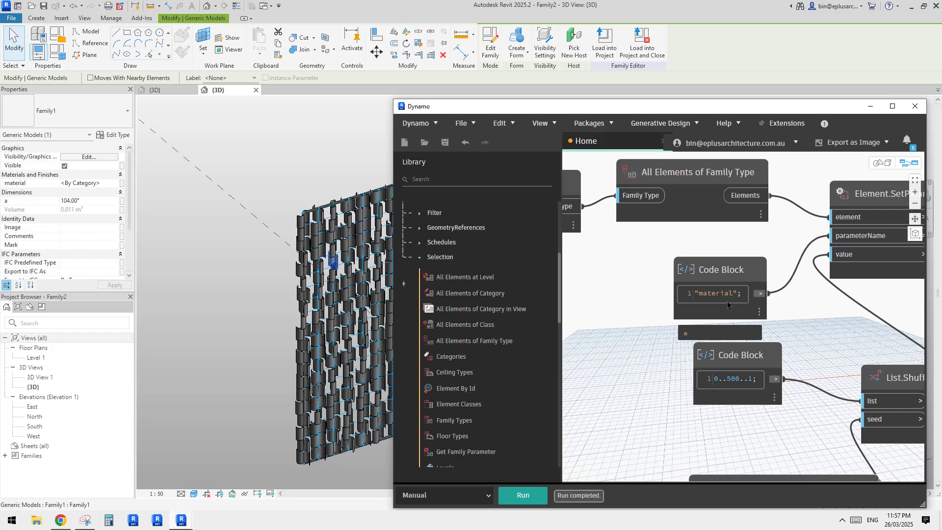
Move the 0..500..1 code block slightly lower, beneath the "material" code block
{"action": "scroll", "coordinate": [618, 314], "scroll_direction": "down", "scroll_amount": 2}
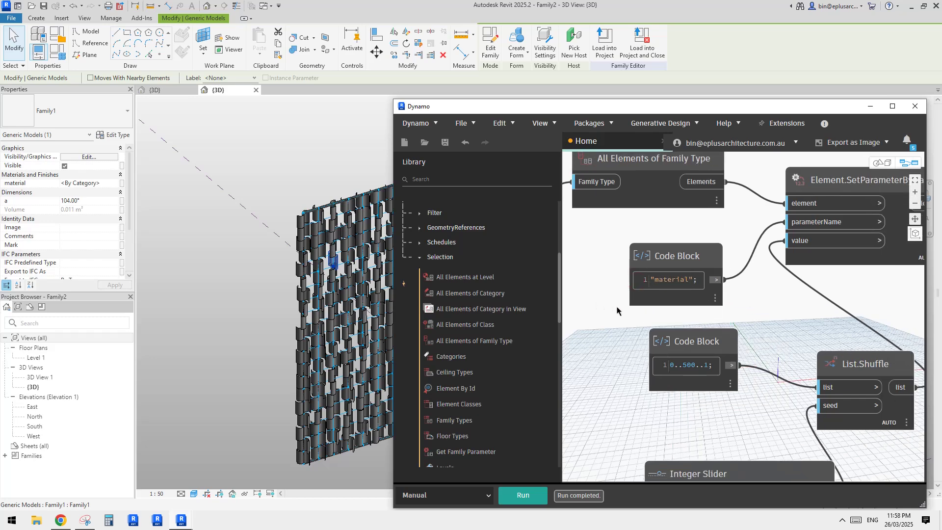
{"action": "scroll", "coordinate": [645, 327], "scroll_direction": "up", "scroll_amount": 4}
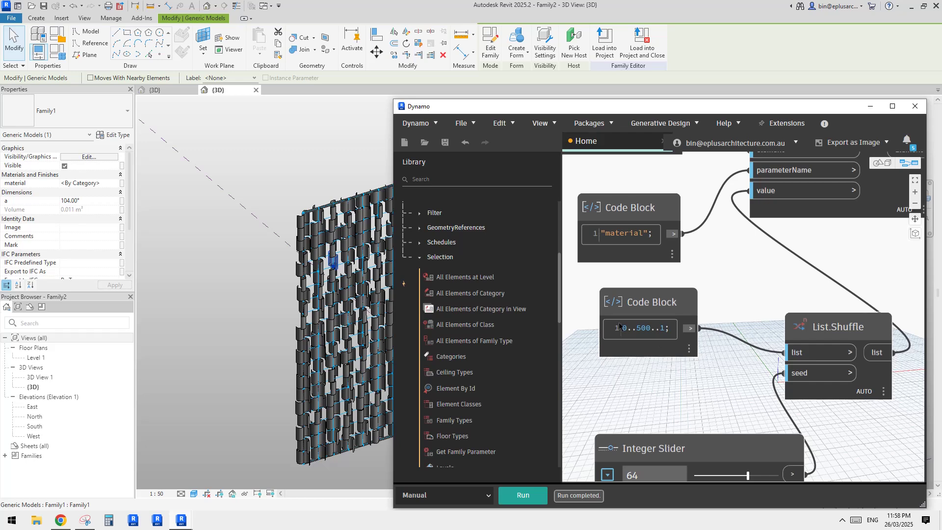
{"action": "middle_click_drag", "start_coordinate": [644, 331], "coordinate": [693, 296]}
{"action": "left_click_drag", "start_coordinate": [693, 268], "coordinate": [695, 274]}
{"action": "middle_click_drag", "start_coordinate": [688, 302], "coordinate": [707, 302]}
{"action": "left_click_drag", "start_coordinate": [727, 270], "coordinate": [725, 274]}
{"action": "left_click_drag", "start_coordinate": [714, 291], "coordinate": [715, 292]}
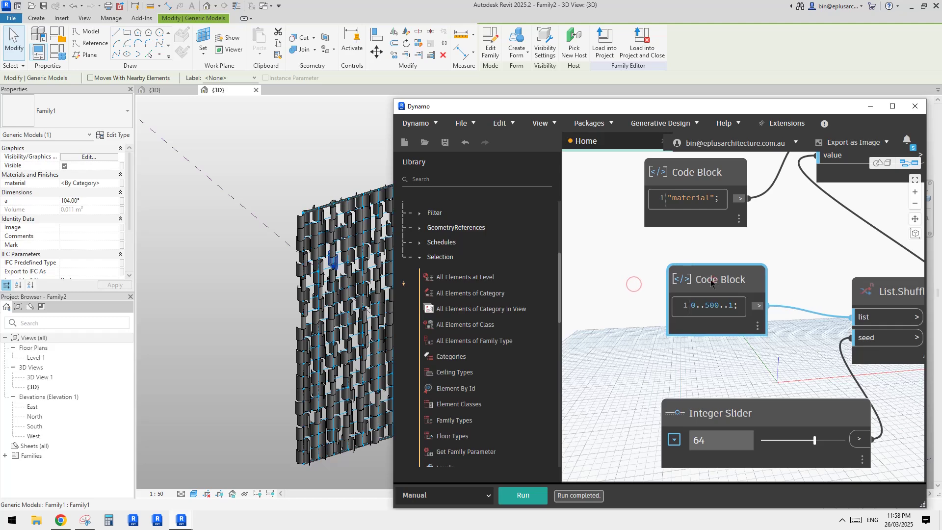
{"action": "scroll", "coordinate": [716, 277], "scroll_direction": "down", "scroll_amount": 2}
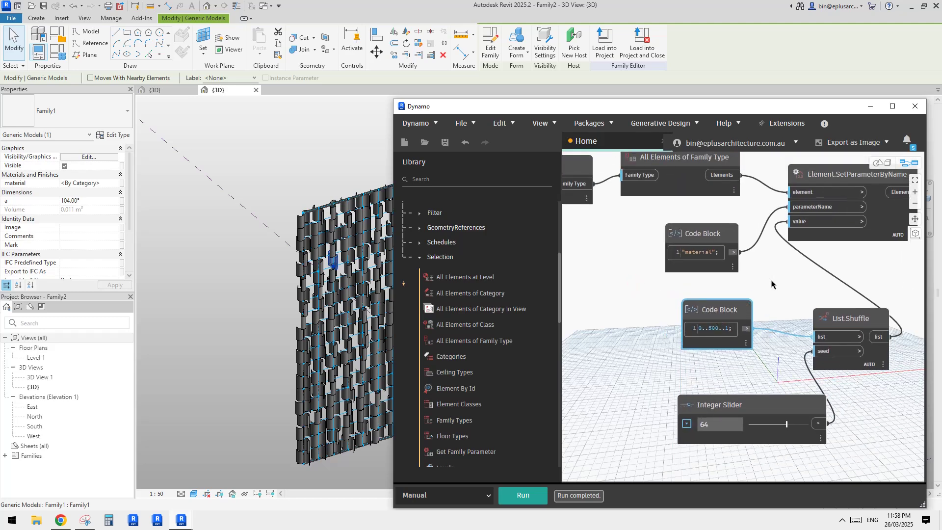
{"action": "scroll", "coordinate": [694, 314], "scroll_direction": "up", "scroll_amount": 2}
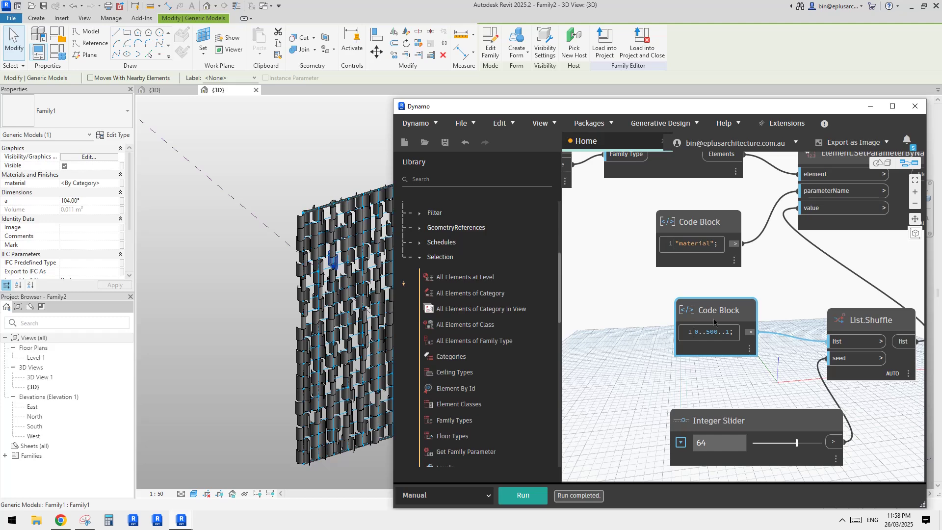
Delete the 0..500..1 code block and add a List Create node in its place beneath the "material" code block
{"action": "left_click", "coordinate": [728, 313]}
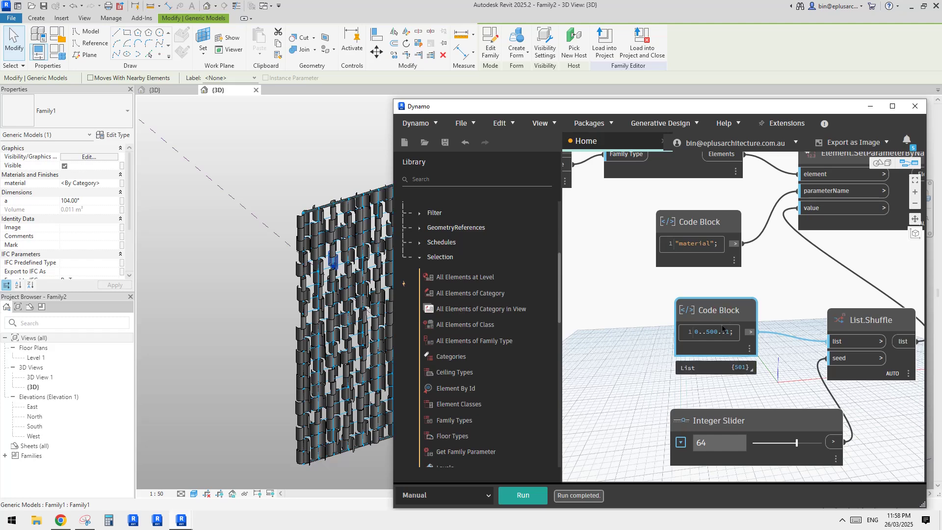
{"action": "key", "text": "Delete"}
{"action": "right_click", "coordinate": [645, 320]}
{"action": "left_click", "coordinate": [640, 316]}
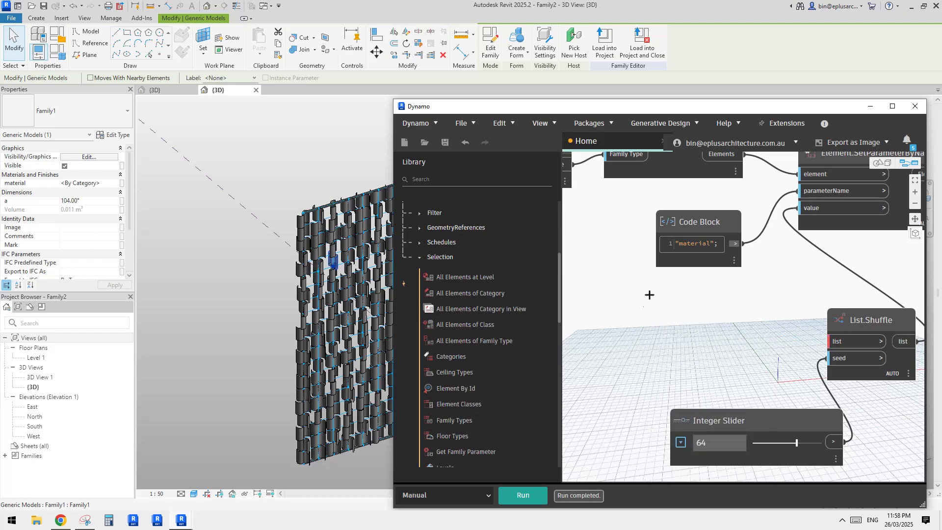
{"action": "right_click", "coordinate": [643, 304]}
{"action": "type", "text": "list"}
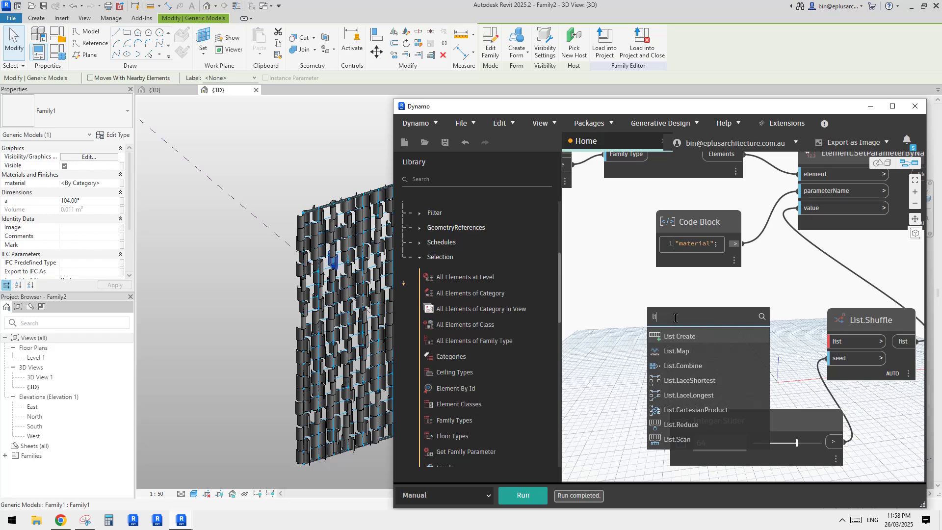
{"action": "left_click", "coordinate": [677, 334]}
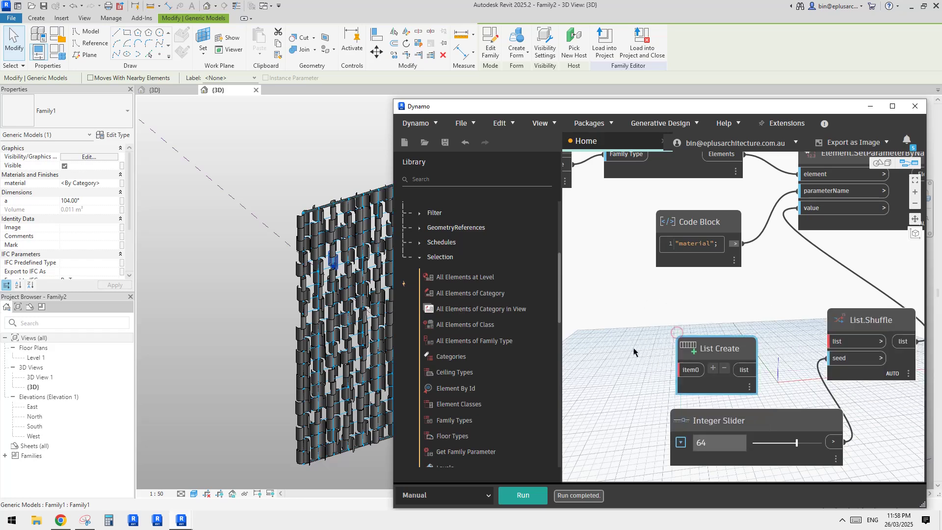
Add a code block containing "a", wire it to List Create's item0, and add item1 and item2 inputs to the list
{"action": "middle_click_drag", "start_coordinate": [625, 331], "coordinate": [658, 307]}
{"action": "double_click", "coordinate": [662, 316]}
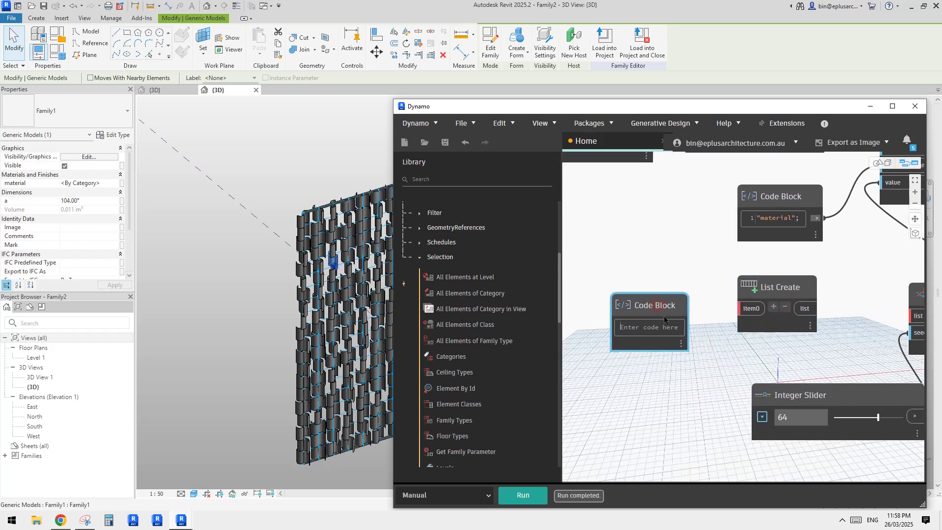
{"action": "type", "text": "\"a\";"}
{"action": "left_click", "coordinate": [705, 338]}
{"action": "left_click_drag", "start_coordinate": [676, 328], "coordinate": [675, 308]}
{"action": "left_click", "coordinate": [681, 307]}
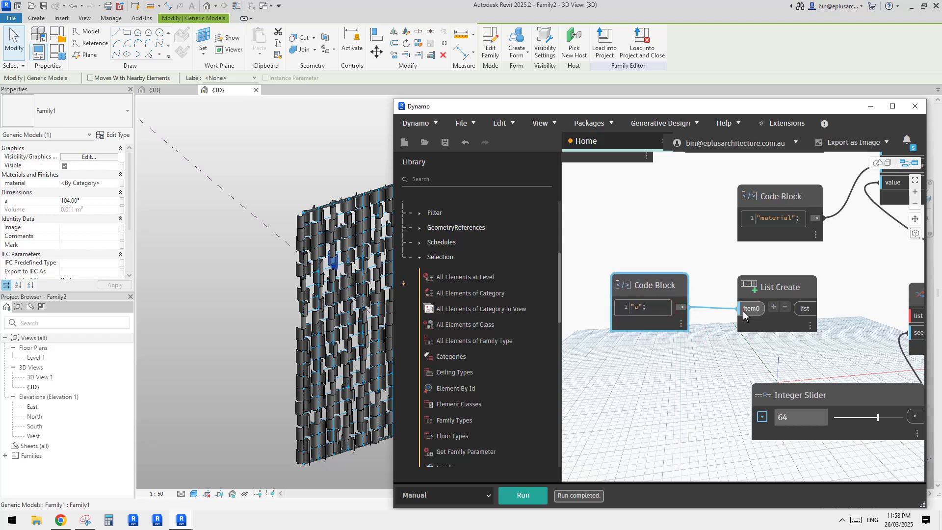
{"action": "left_click", "coordinate": [773, 307]}
{"action": "left_click", "coordinate": [774, 307]}
Duplicate the "a" code block, change the copy to "b", and connect it to item1 of List Create
{"action": "left_click_drag", "start_coordinate": [665, 287], "coordinate": [674, 275]}
{"action": "key", "text": "ctrl+c"}
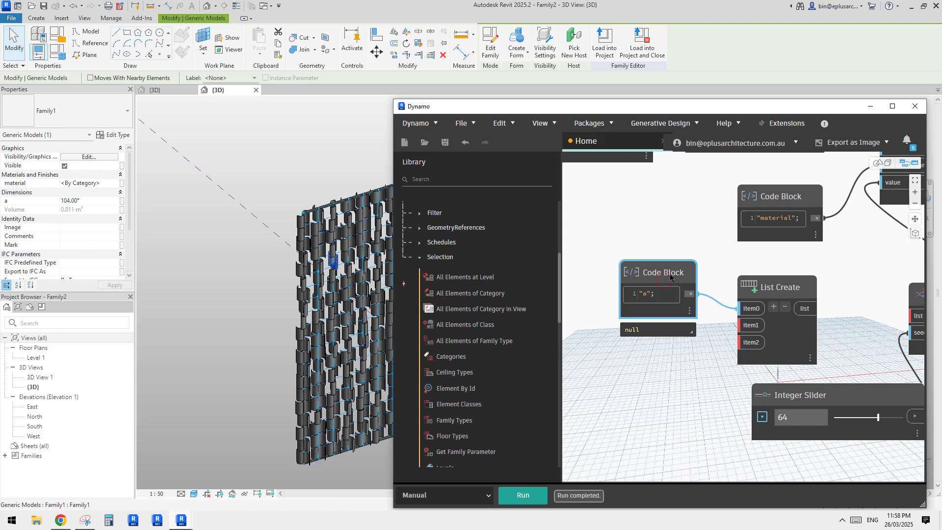
{"action": "key", "text": "ctrl+v"}
{"action": "left_click_drag", "start_coordinate": [737, 282], "coordinate": [636, 349]}
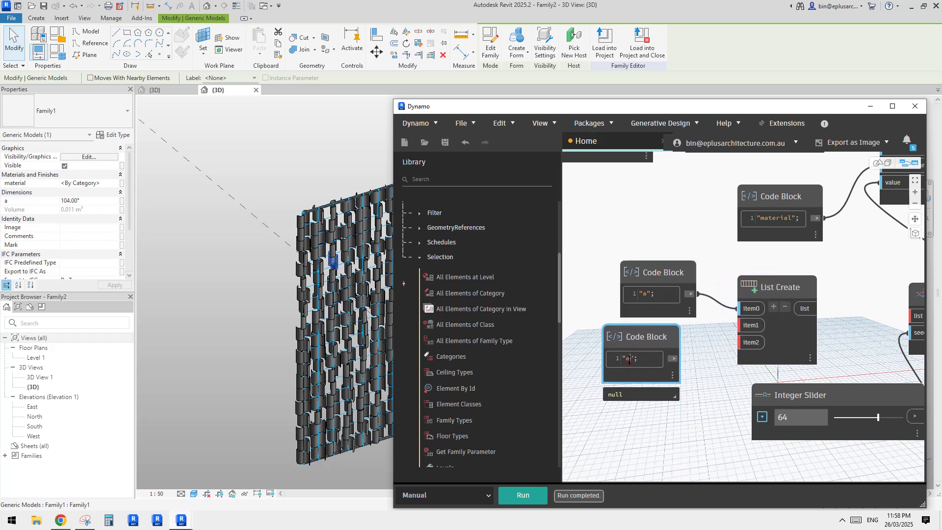
{"action": "type", "text": "b"}
{"action": "left_click", "coordinate": [673, 358]}
{"action": "left_click", "coordinate": [743, 325]}
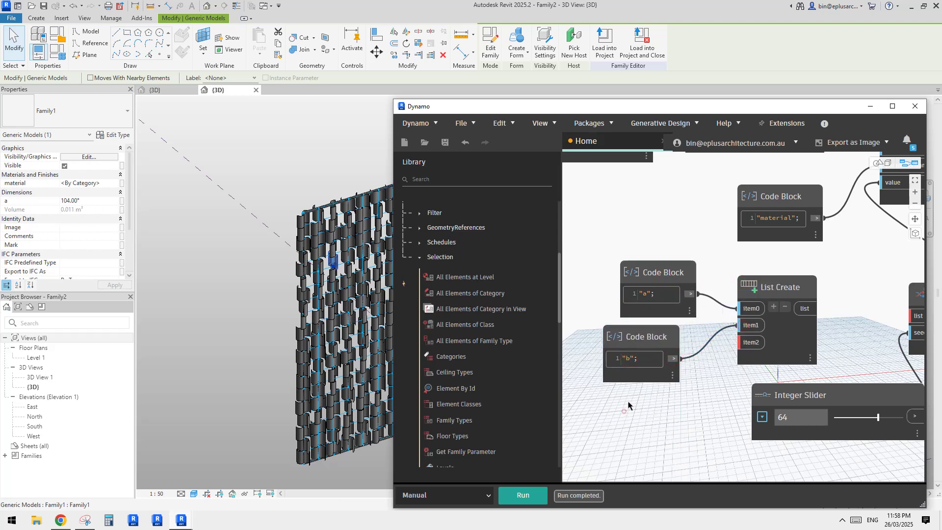
Paste a third code block, change it to "c", connect it to item2, and align the three code blocks beside List Create
{"action": "left_click", "coordinate": [624, 411]}
{"action": "key", "text": "ctrl+v"}
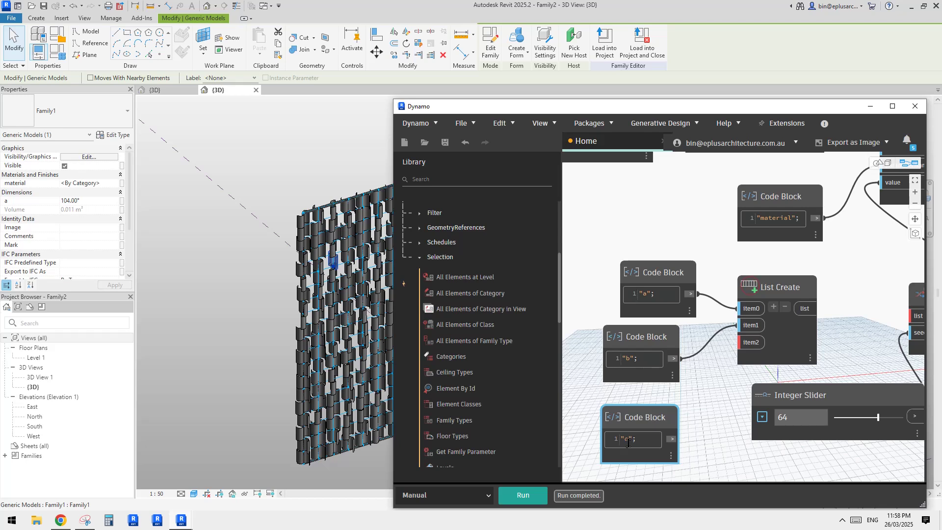
{"action": "left_click", "coordinate": [672, 440]}
{"action": "left_click", "coordinate": [743, 342]}
{"action": "middle_click_drag", "start_coordinate": [732, 350], "coordinate": [711, 339]}
{"action": "left_click_drag", "start_coordinate": [636, 328], "coordinate": [642, 330]}
{"action": "left_click_drag", "start_coordinate": [633, 404], "coordinate": [635, 391]}
{"action": "middle_click_drag", "start_coordinate": [713, 363], "coordinate": [695, 386]}
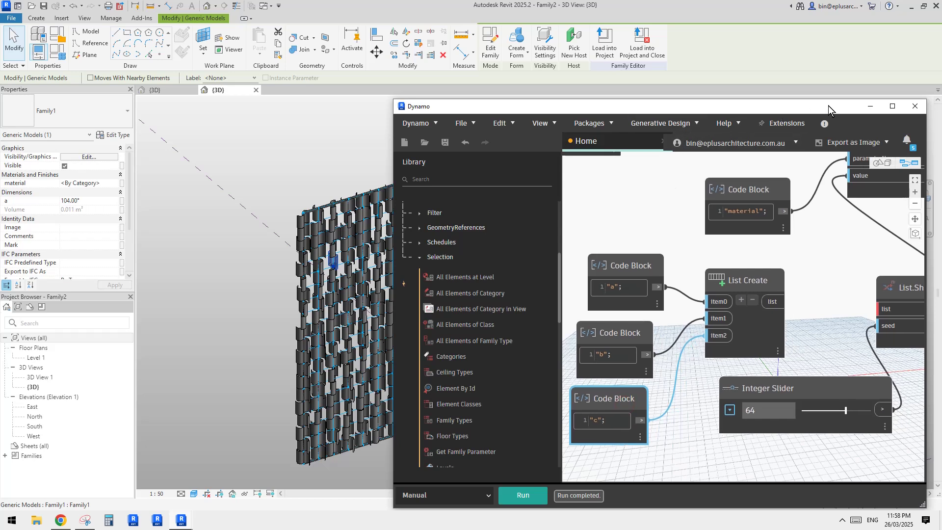
Shift the Dynamo window aside and add a Material.ByName node between List Create and List.Shuffle
{"action": "left_click_drag", "start_coordinate": [828, 105], "coordinate": [728, 100]}
{"action": "left_click_drag", "start_coordinate": [658, 282], "coordinate": [648, 282]}
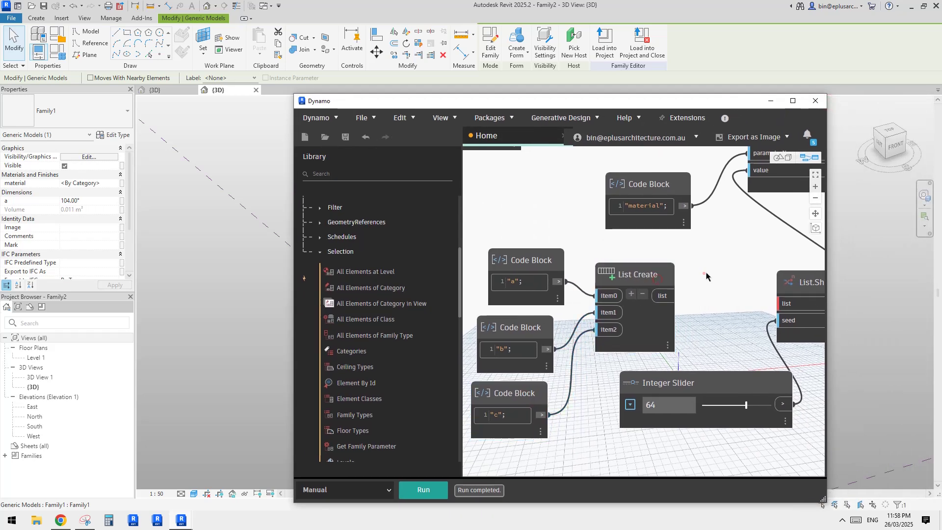
{"action": "right_click", "coordinate": [719, 266]}
{"action": "type", "text": "mateira"}
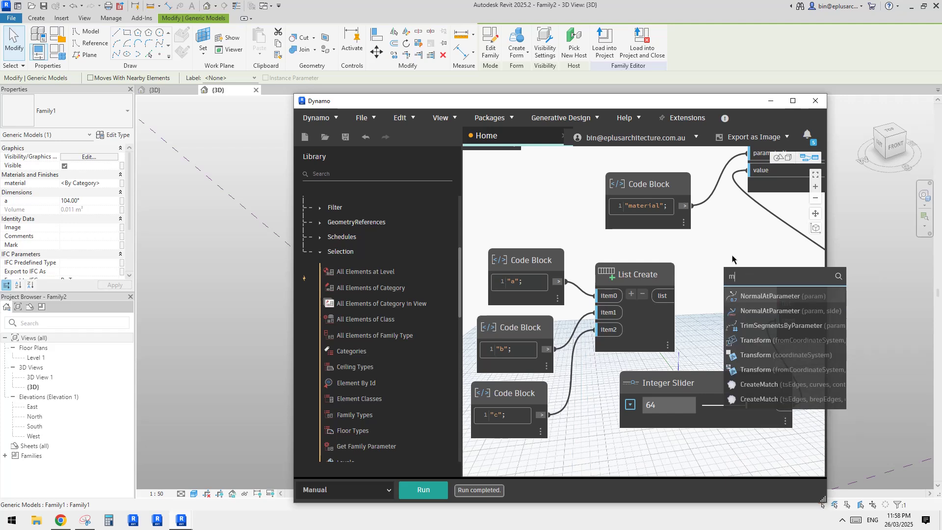
{"action": "key", "text": "BackSpace"}
{"action": "key", "text": "BackSpace"}
{"action": "key", "text": "BackSpace"}
{"action": "key", "text": "BackSpace"}
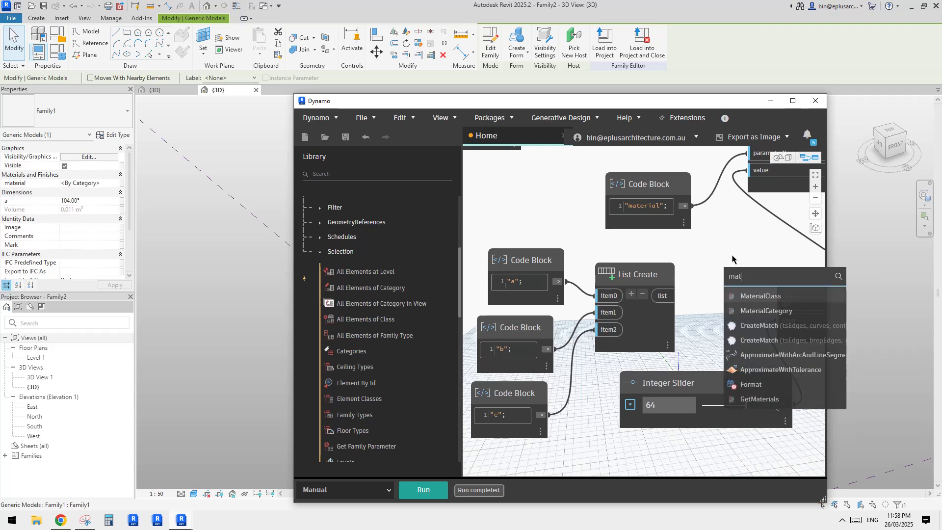
{"action": "type", "text": "erial"}
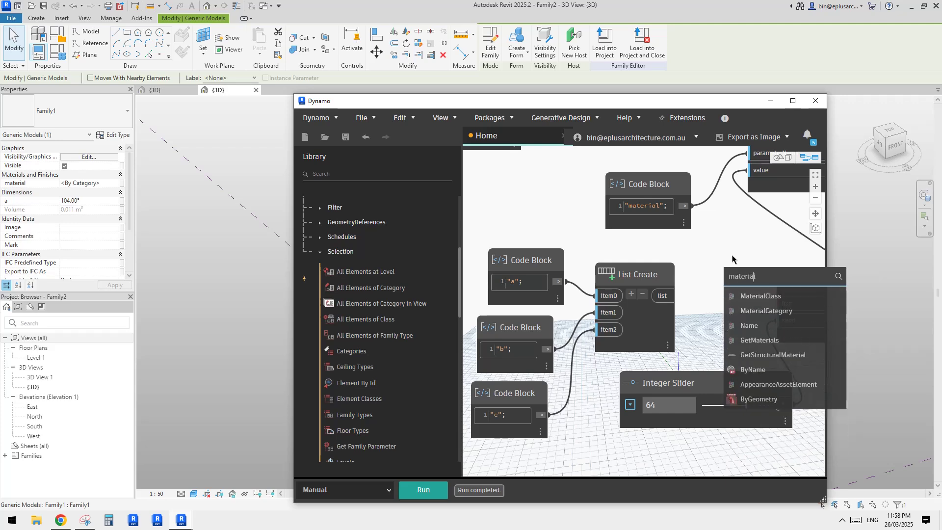
{"action": "type", "text": "by"}
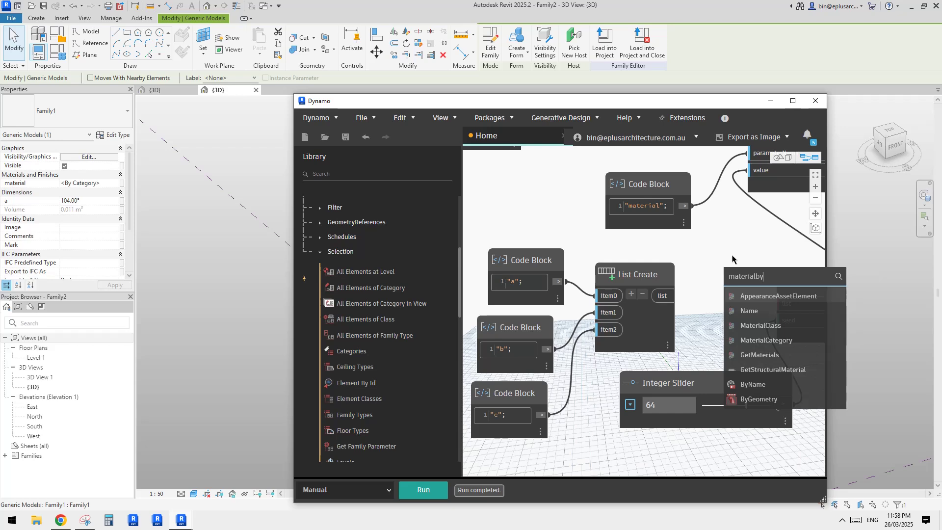
{"action": "type", "text": "na"}
{"action": "key", "text": "BackSpace"}
{"action": "key", "text": "BackSpace"}
{"action": "key", "text": "BackSpace"}
{"action": "type", "text": "by"}
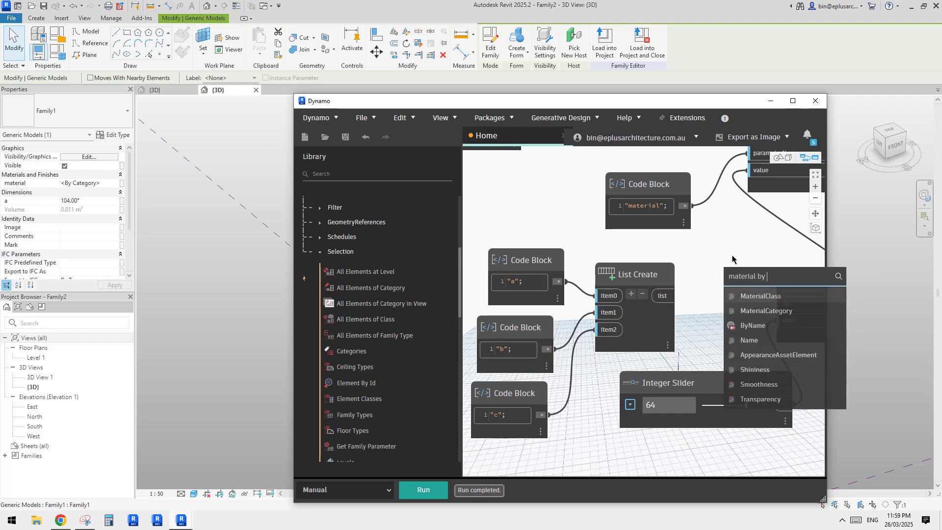
{"action": "mouse_move", "coordinate": [755, 325]}
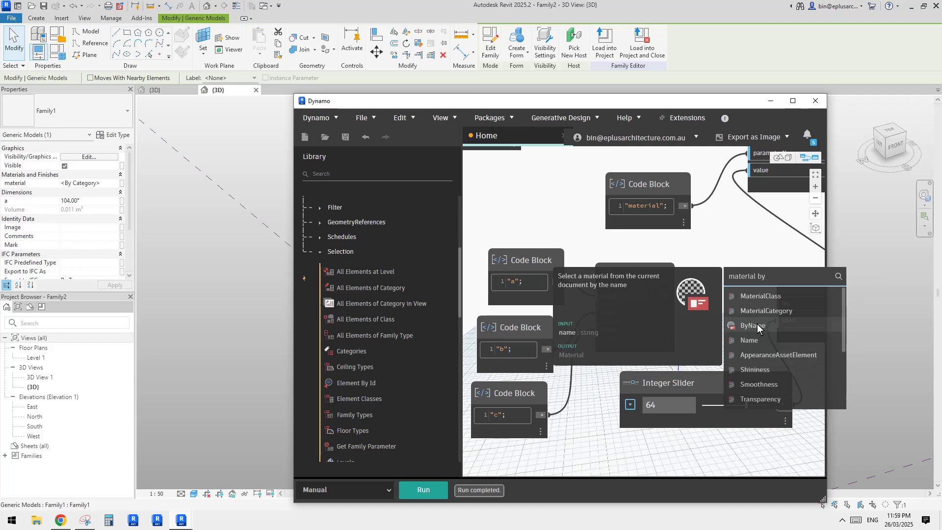
{"action": "left_click", "coordinate": [755, 325]}
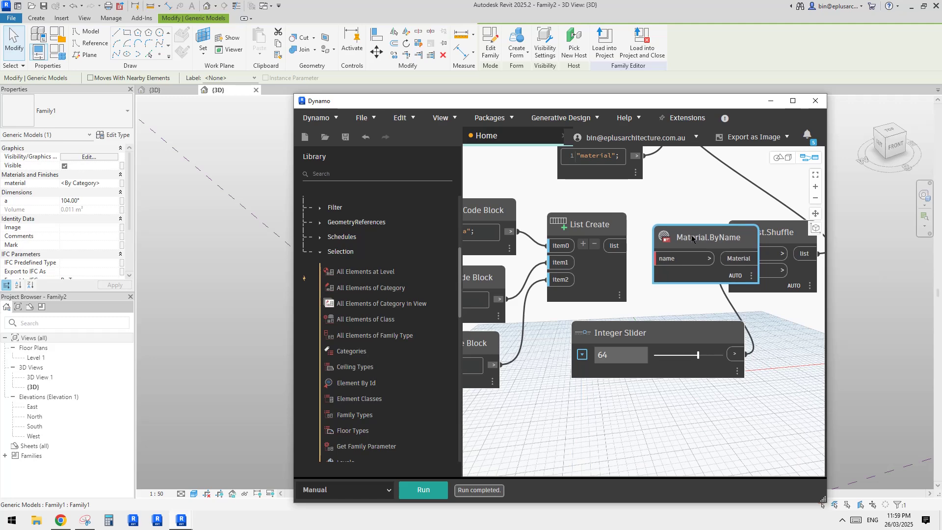
Connect List Create's list output to Material.ByName's name input and space out the surrounding nodes
{"action": "left_click", "coordinate": [672, 261]}
{"action": "left_click", "coordinate": [621, 247]}
{"action": "scroll", "coordinate": [683, 276], "scroll_direction": "down", "scroll_amount": 3}
{"action": "middle_click_drag", "start_coordinate": [696, 288], "coordinate": [724, 367]}
{"action": "left_click_drag", "start_coordinate": [731, 330], "coordinate": [723, 323]}
{"action": "left_click_drag", "start_coordinate": [785, 325], "coordinate": [808, 324]}
{"action": "middle_click_drag", "start_coordinate": [782, 394], "coordinate": [712, 358]}
{"action": "left_click_drag", "start_coordinate": [727, 288], "coordinate": [744, 288]}
{"action": "left_click_drag", "start_coordinate": [668, 281], "coordinate": [668, 284]}
Disconnect the element input of Element.SetParameterByName and shift that node and the "material" code block slightly
{"action": "middle_click_drag", "start_coordinate": [681, 246], "coordinate": [713, 264]}
{"action": "left_click", "coordinate": [698, 203]}
{"action": "left_click", "coordinate": [664, 190]}
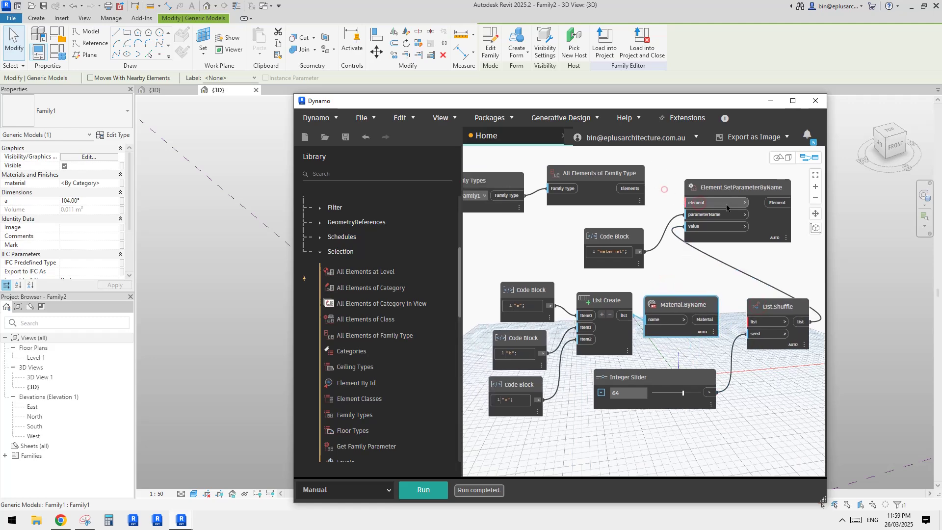
{"action": "left_click_drag", "start_coordinate": [726, 190], "coordinate": [733, 189]}
{"action": "left_click_drag", "start_coordinate": [622, 237], "coordinate": [632, 229]}
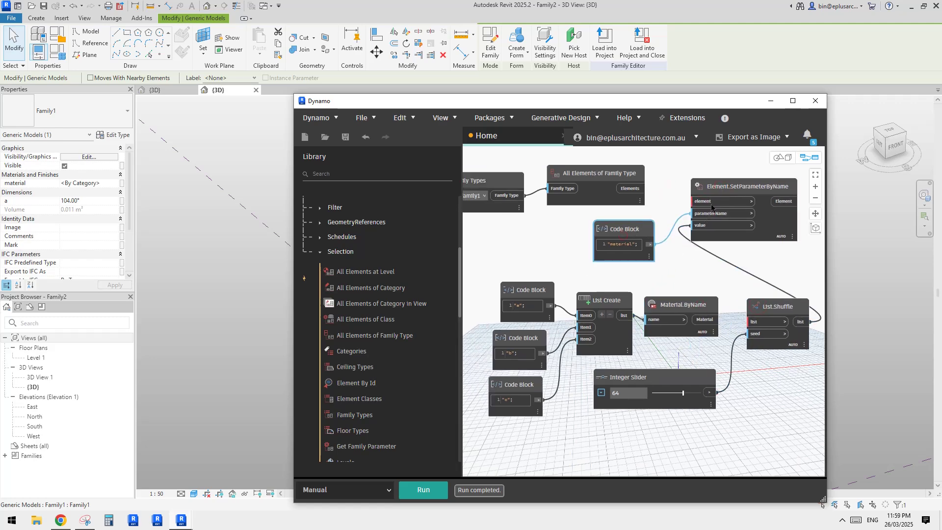
Pin open the output preview of Material.ByName to check the list of materials it returns
{"action": "scroll", "coordinate": [720, 186], "scroll_direction": "up", "scroll_amount": 1}
{"action": "middle_click_drag", "start_coordinate": [720, 185], "coordinate": [741, 147]}
{"action": "left_click", "coordinate": [702, 274]}
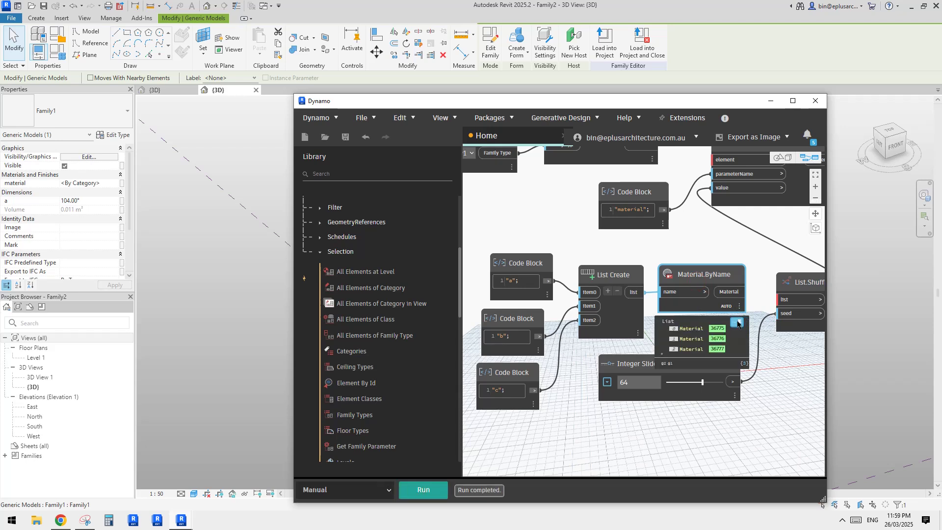
{"action": "left_click", "coordinate": [737, 322]}
{"action": "scroll", "coordinate": [539, 323], "scroll_direction": "up", "scroll_amount": 1}
{"action": "scroll", "coordinate": [722, 347], "scroll_direction": "down", "scroll_amount": 1}
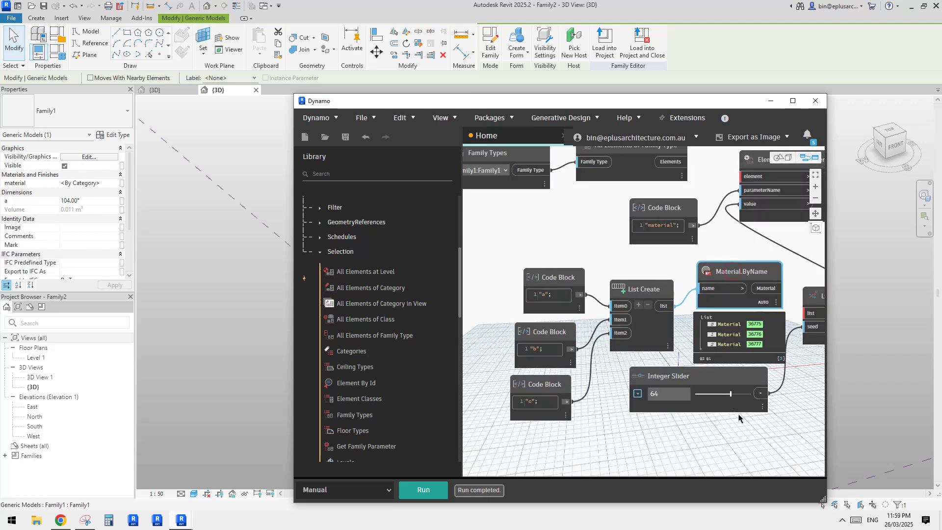
Move List.Shuffle and the Integer Slider away from Material.ByName to clear space for another node
{"action": "middle_click_drag", "start_coordinate": [751, 434], "coordinate": [658, 422]}
{"action": "left_click_drag", "start_coordinate": [740, 282], "coordinate": [788, 312]}
{"action": "left_click_drag", "start_coordinate": [620, 366], "coordinate": [666, 409]}
{"action": "middle_click_drag", "start_coordinate": [672, 300], "coordinate": [628, 301]}
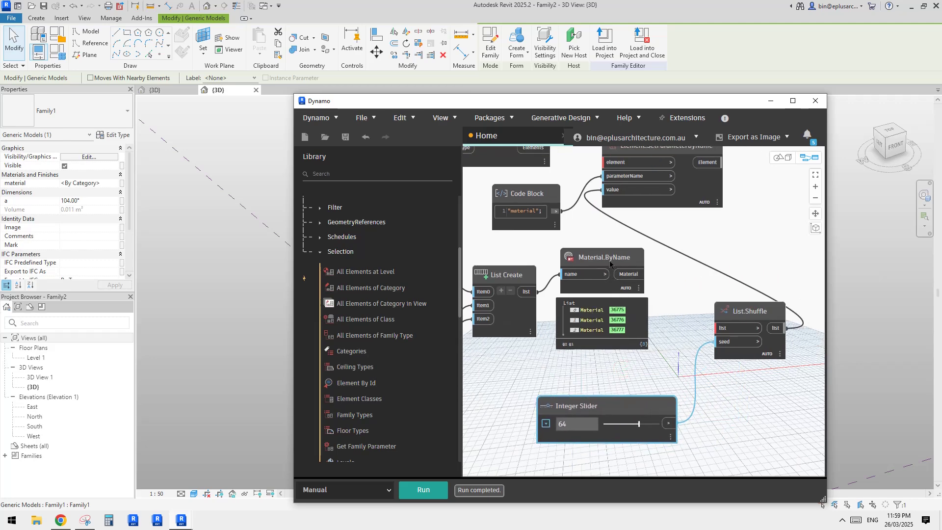
{"action": "left_click_drag", "start_coordinate": [611, 260], "coordinate": [611, 264]}
{"action": "scroll", "coordinate": [671, 290], "scroll_direction": "down", "scroll_amount": 2}
{"action": "middle_click_drag", "start_coordinate": [634, 277], "coordinate": [706, 306]}
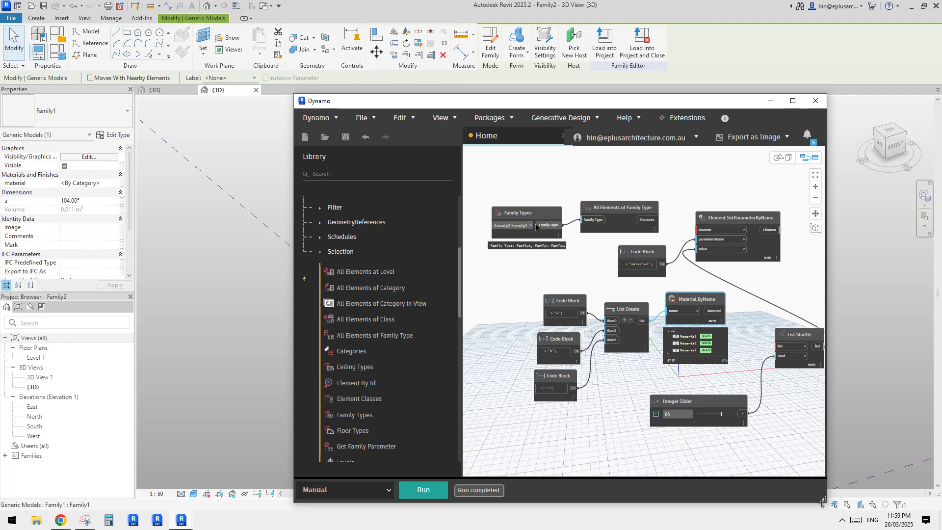
Search for the Cycle node and add a List.Cycle node after Material.ByName
{"action": "scroll", "coordinate": [806, 343], "scroll_direction": "up", "scroll_amount": 2}
{"action": "middle_click_drag", "start_coordinate": [749, 322], "coordinate": [727, 325]}
{"action": "scroll", "coordinate": [726, 324], "scroll_direction": "up", "scroll_amount": 1}
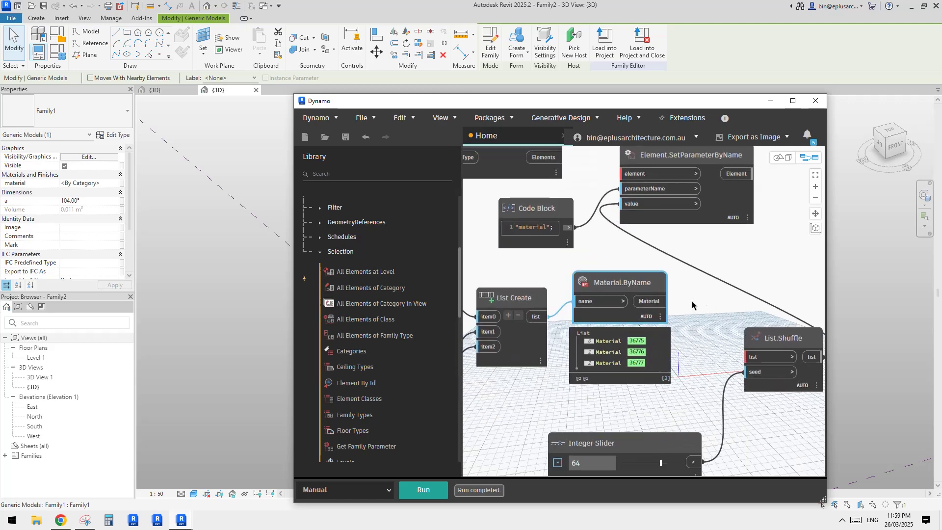
{"action": "right_click", "coordinate": [692, 305]}
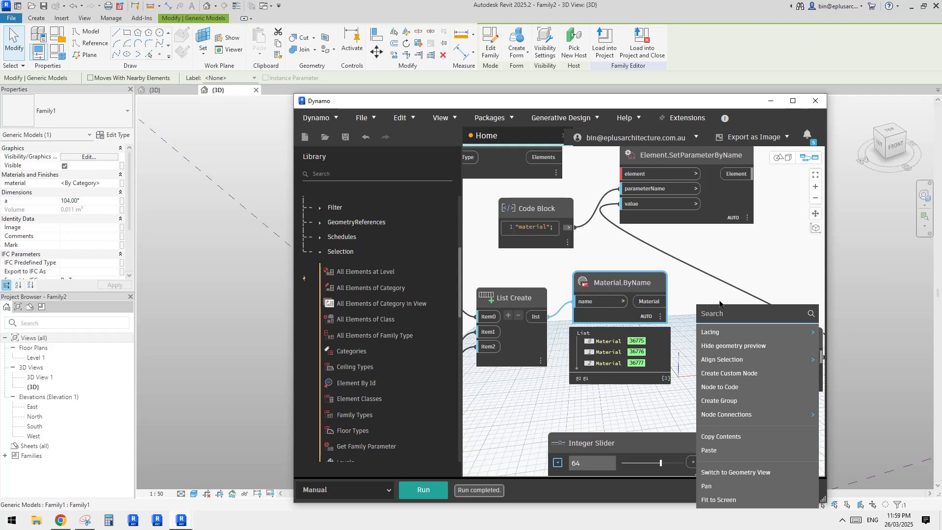
{"action": "type", "text": "x"}
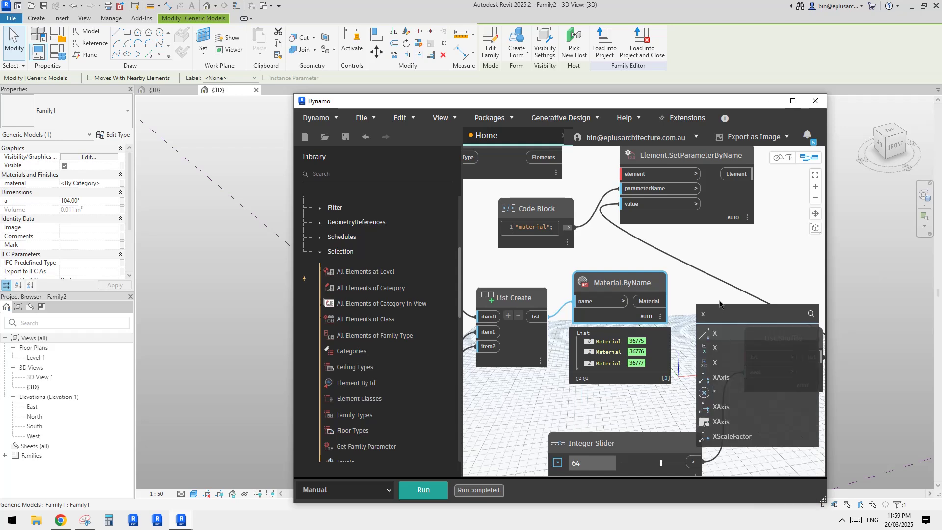
{"action": "key", "text": "BackSpace"}
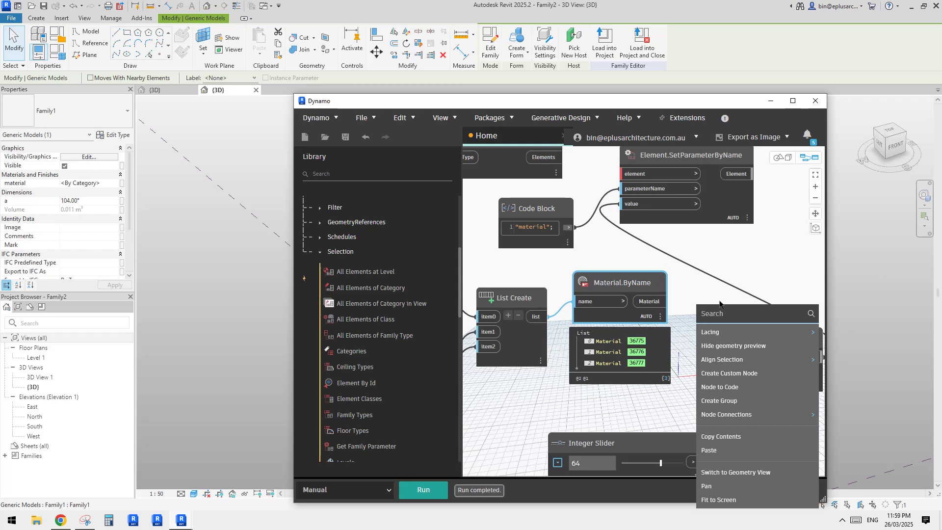
{"action": "type", "text": "cyc"}
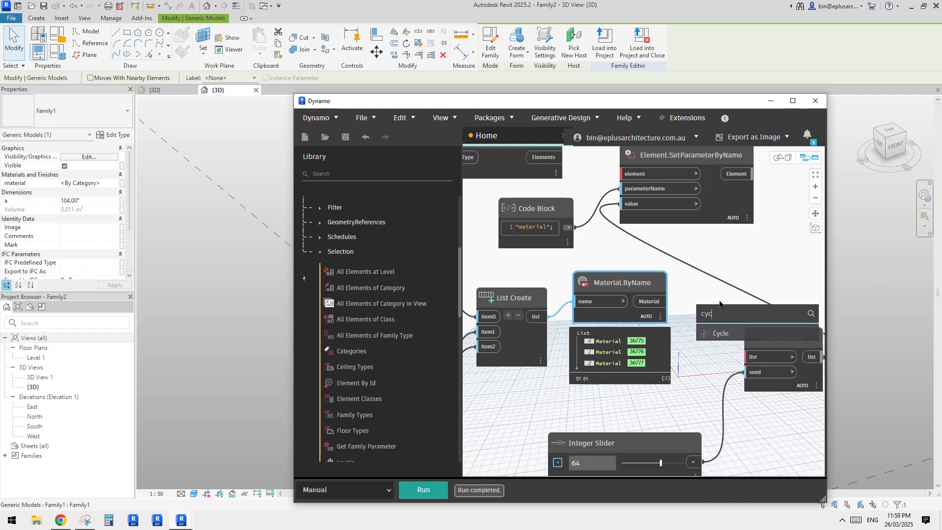
{"action": "left_click", "coordinate": [721, 334]}
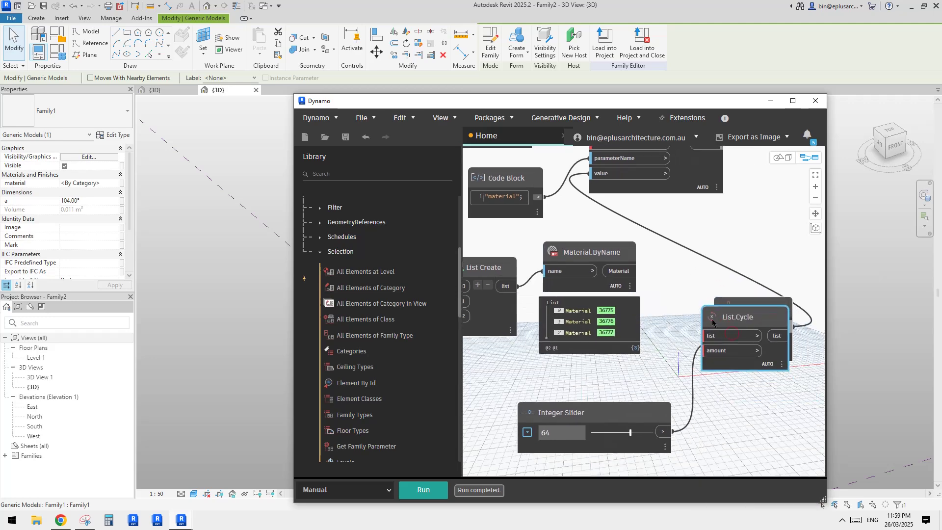
Connect Material.ByName's Material output to the list input of List.Cycle and separate List.Cycle from List.Shuffle
{"action": "left_click_drag", "start_coordinate": [635, 270], "coordinate": [727, 256]}
{"action": "left_click_drag", "start_coordinate": [782, 317], "coordinate": [807, 336]}
{"action": "middle_click_drag", "start_coordinate": [667, 353], "coordinate": [658, 330]}
{"action": "left_click_drag", "start_coordinate": [712, 233], "coordinate": [698, 236]}
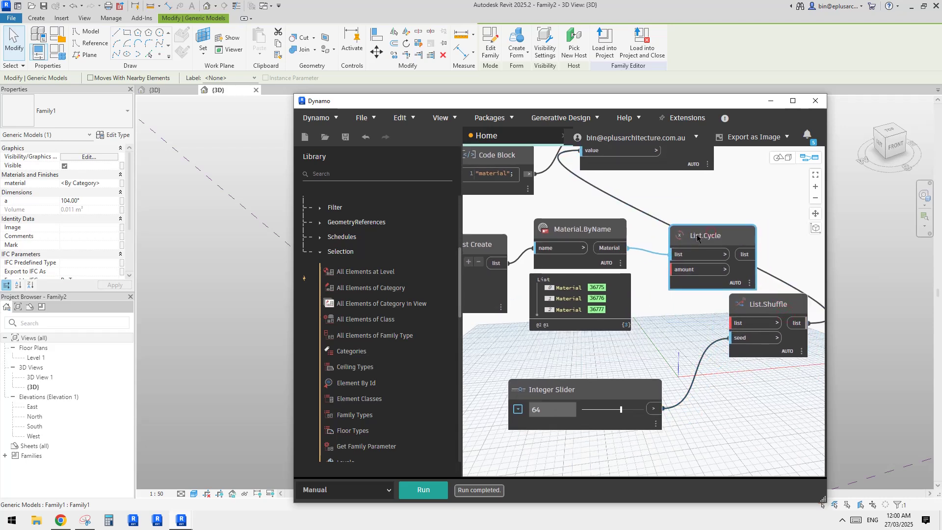
Add a code block with the value 200 and connect it to List.Cycle's amount input
{"action": "double_click", "coordinate": [659, 324]}
{"action": "type", "text": "200"}
{"action": "left_click", "coordinate": [703, 320]}
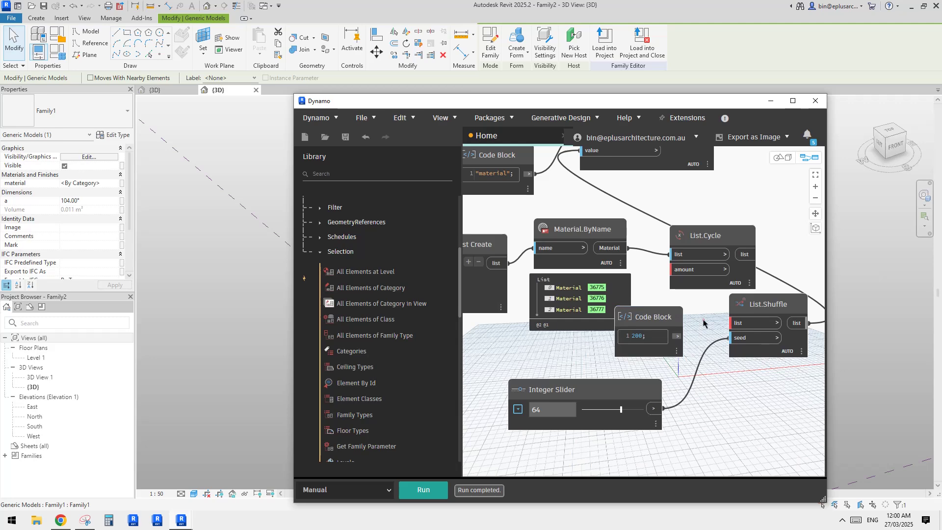
{"action": "left_click", "coordinate": [677, 336]}
{"action": "left_click", "coordinate": [679, 272]}
Reposition the 200 code block, List.Shuffle and List.Cycle so the nodes sit clear of one another
{"action": "left_click_drag", "start_coordinate": [638, 318], "coordinate": [644, 325]}
{"action": "middle_click_drag", "start_coordinate": [701, 304], "coordinate": [668, 310]}
{"action": "left_click_drag", "start_coordinate": [734, 313], "coordinate": [766, 334]}
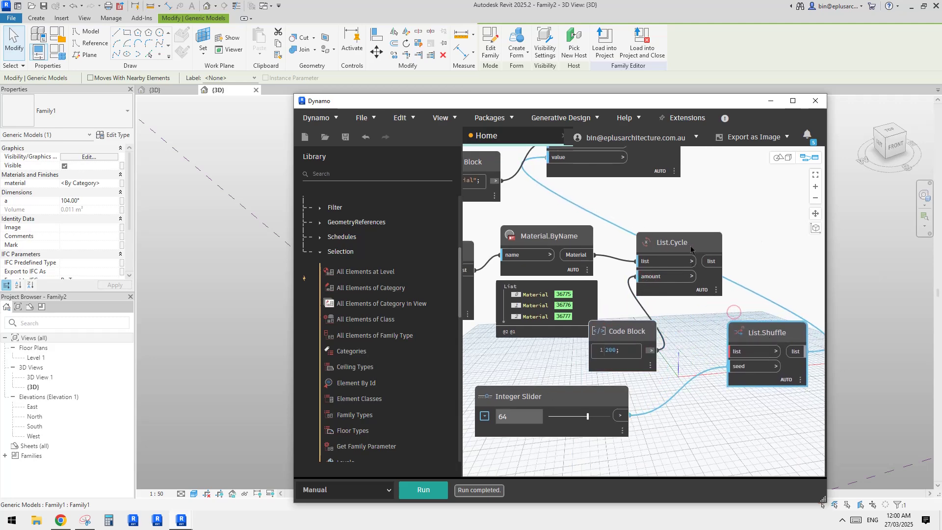
{"action": "left_click_drag", "start_coordinate": [689, 248], "coordinate": [687, 264]}
{"action": "middle_click_drag", "start_coordinate": [721, 225], "coordinate": [681, 211]}
{"action": "middle_click_drag", "start_coordinate": [723, 253], "coordinate": [764, 240]}
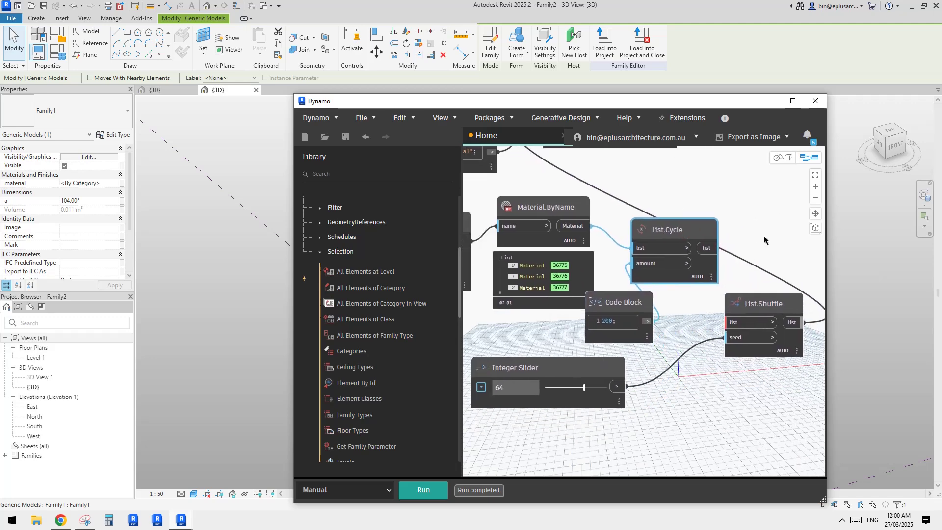
Move List.Shuffle clear of the other nodes and connect List.Cycle's list output to List.Shuffle's list input
{"action": "left_click_drag", "start_coordinate": [745, 310], "coordinate": [761, 304]}
{"action": "left_click", "coordinate": [750, 316]}
{"action": "left_click", "coordinate": [719, 248]}
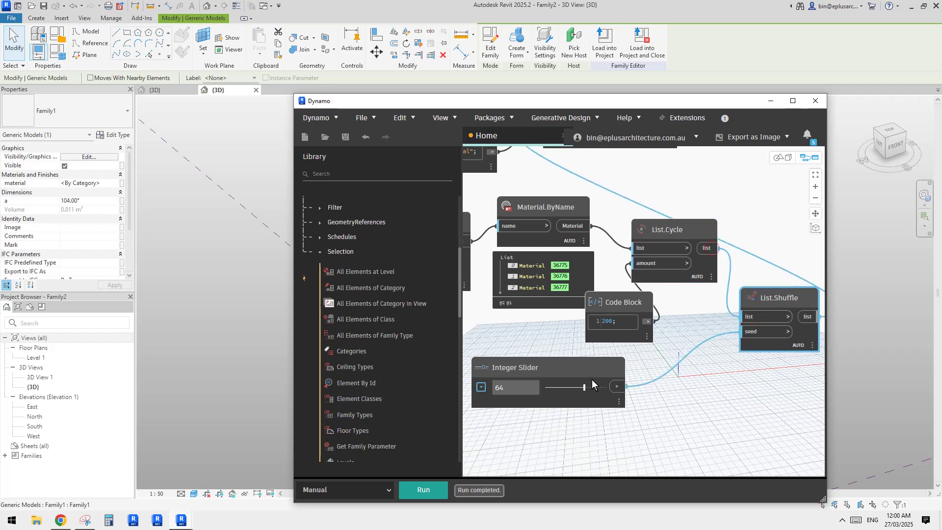
Reposition the Integer Slider and List.Shuffle nodes to space out the material shuffle group
{"action": "left_click_drag", "start_coordinate": [585, 369], "coordinate": [620, 378]}
{"action": "left_click", "coordinate": [775, 302]}
{"action": "middle_click_drag", "start_coordinate": [750, 205], "coordinate": [729, 291]}
{"action": "left_click_drag", "start_coordinate": [730, 362], "coordinate": [747, 362]}
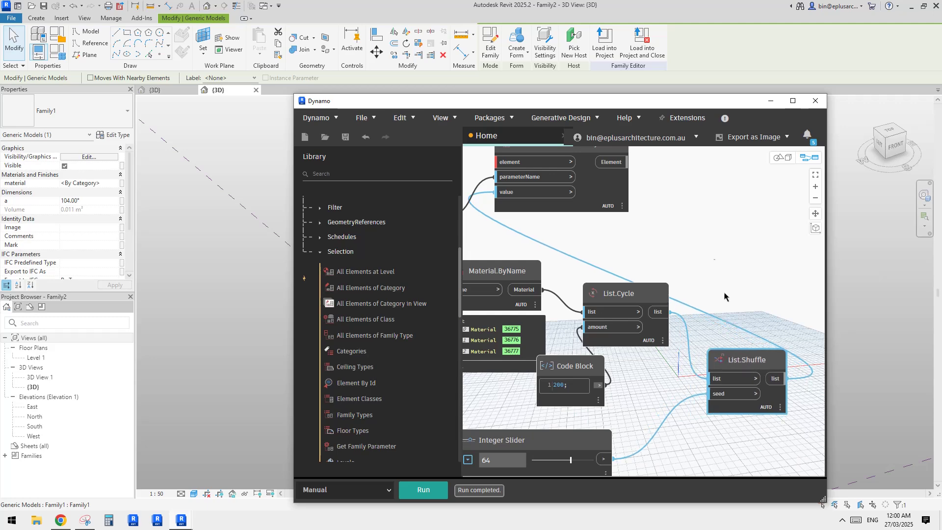
Connect the Elements output of All Elements of Family Type to the element input of Element.SetParameterByName
{"action": "middle_click_drag", "start_coordinate": [694, 257], "coordinate": [749, 267]}
{"action": "middle_click_drag", "start_coordinate": [669, 269], "coordinate": [679, 257]}
{"action": "scroll", "coordinate": [675, 265], "scroll_direction": "down", "scroll_amount": 3}
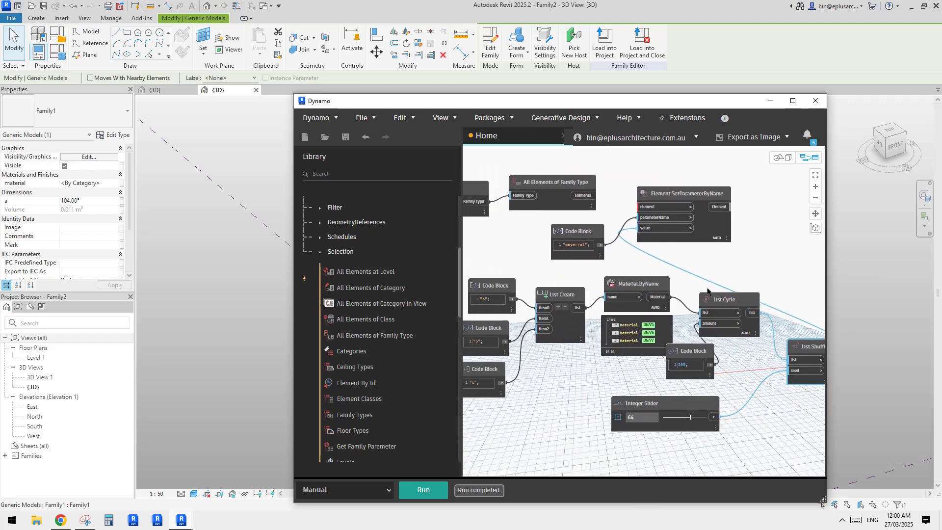
{"action": "scroll", "coordinate": [626, 223], "scroll_direction": "up", "scroll_amount": 2}
{"action": "left_click", "coordinate": [659, 203]}
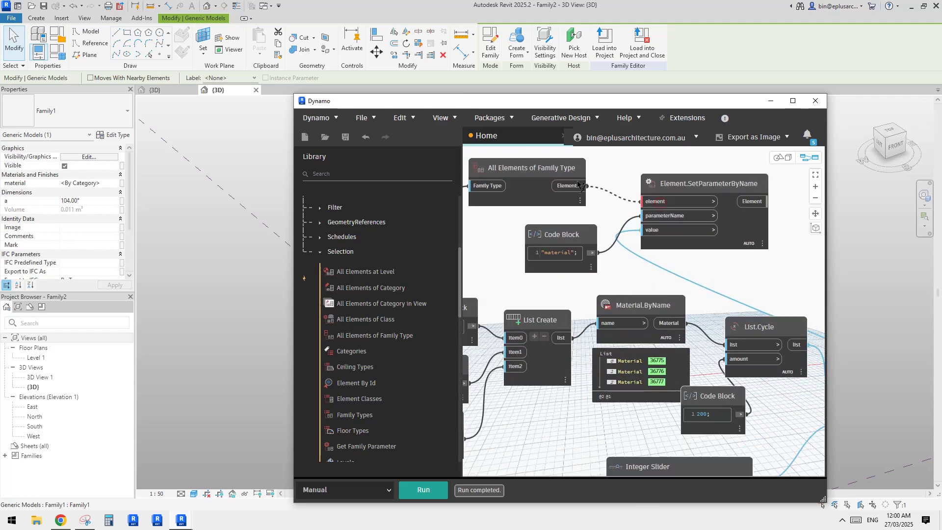
{"action": "left_click", "coordinate": [571, 187]}
Move the Dynamo window aside, run the graph and view the screen's shuffled materials in the Revit 3D view
{"action": "left_click_drag", "start_coordinate": [496, 101], "coordinate": [724, 78]}
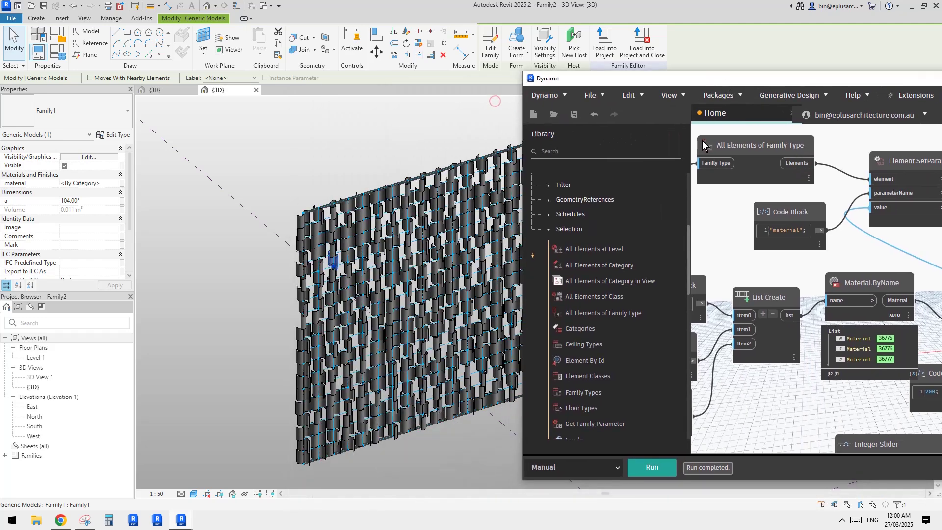
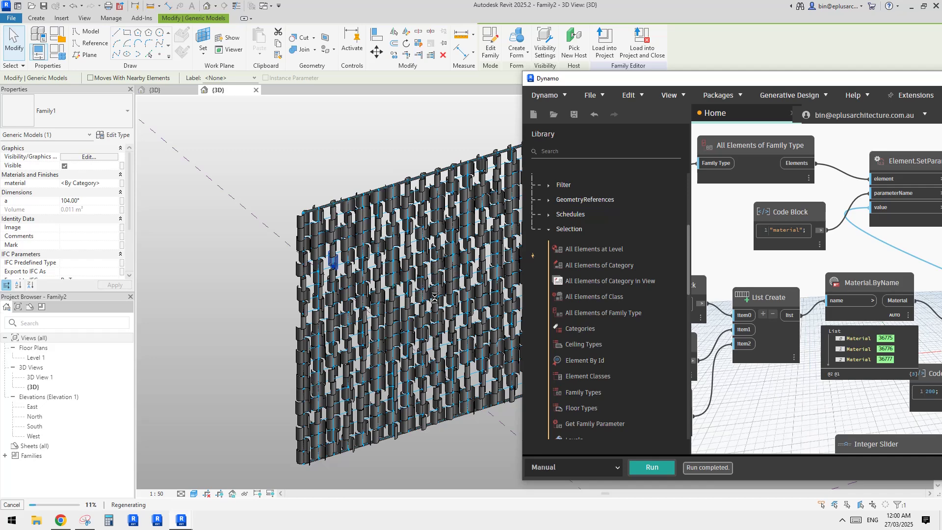
{"action": "middle_click_drag", "start_coordinate": [469, 409], "coordinate": [369, 412]}
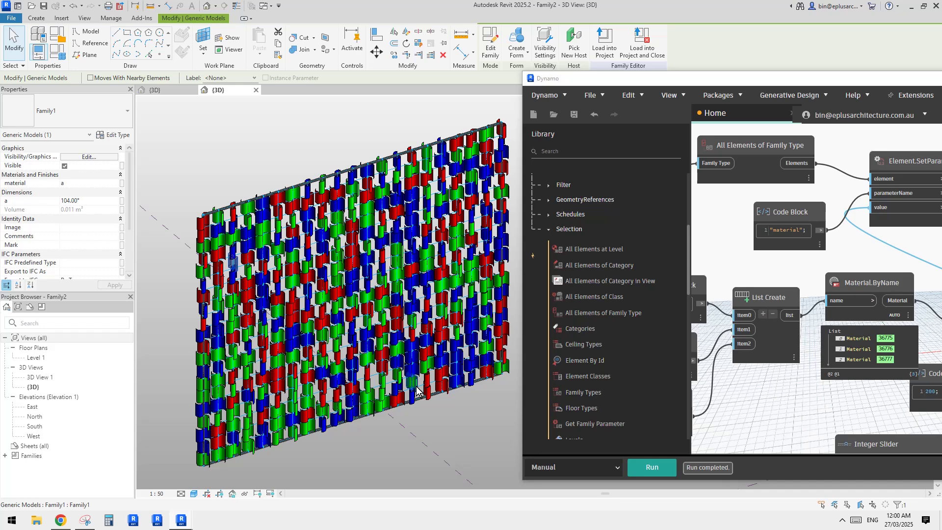
{"action": "scroll", "coordinate": [441, 397], "scroll_direction": "down", "scroll_amount": 3}
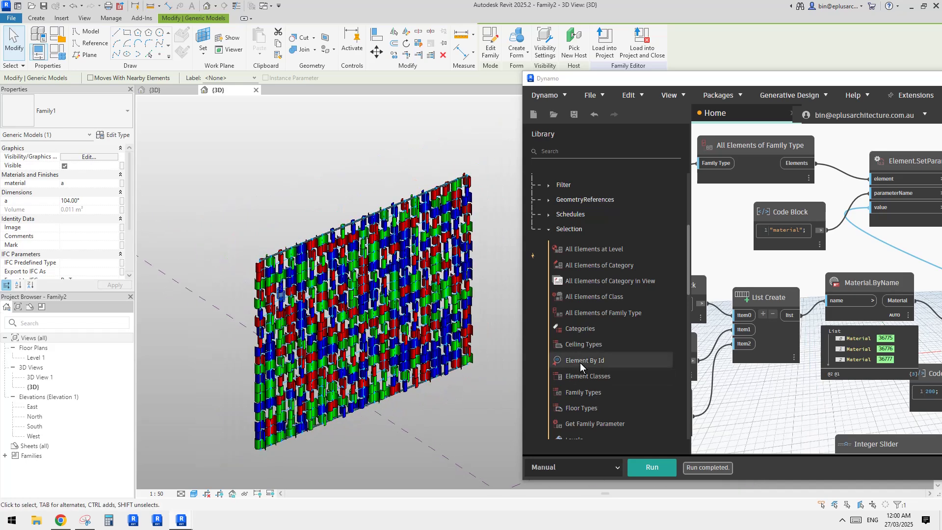
Switch the graph's run mode to Automatic and set the Integer Slider seed to 40
{"action": "left_click", "coordinate": [600, 466]}
{"action": "left_click", "coordinate": [547, 497]}
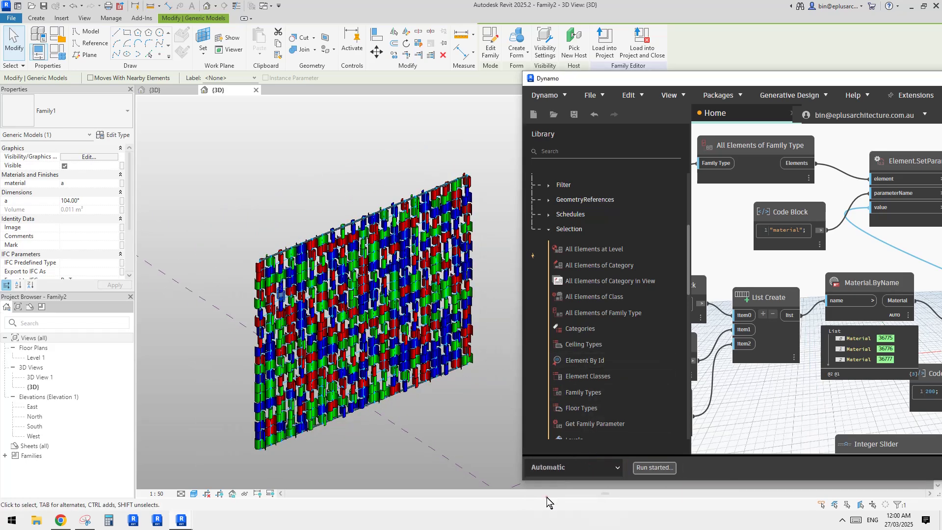
{"action": "left_click_drag", "start_coordinate": [753, 78], "coordinate": [596, 65]}
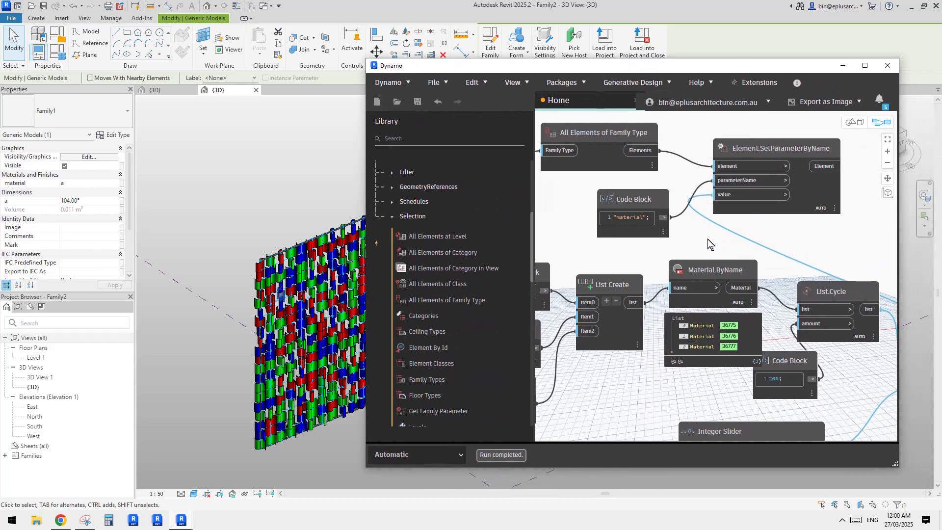
{"action": "scroll", "coordinate": [706, 239], "scroll_direction": "down", "scroll_amount": 3}
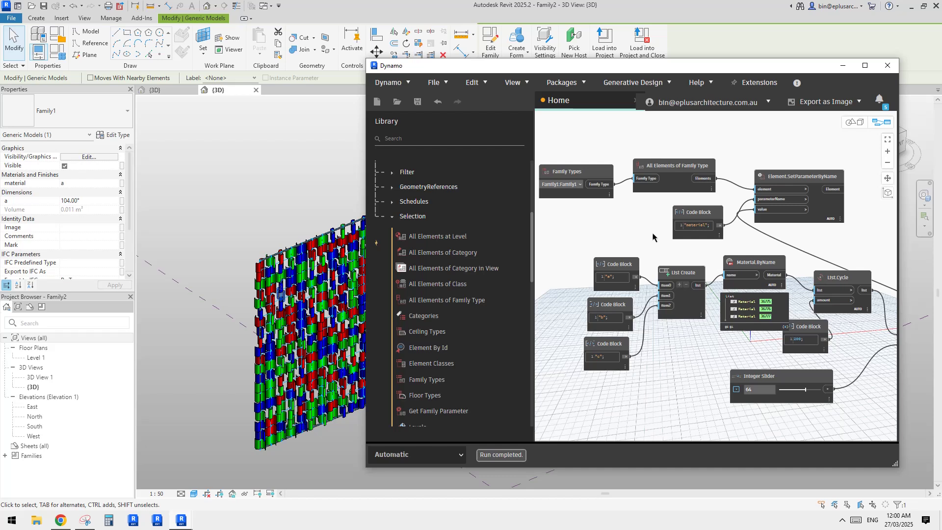
{"action": "left_click", "coordinate": [796, 390]}
{"action": "scroll", "coordinate": [677, 361], "scroll_direction": "down", "scroll_amount": 3}
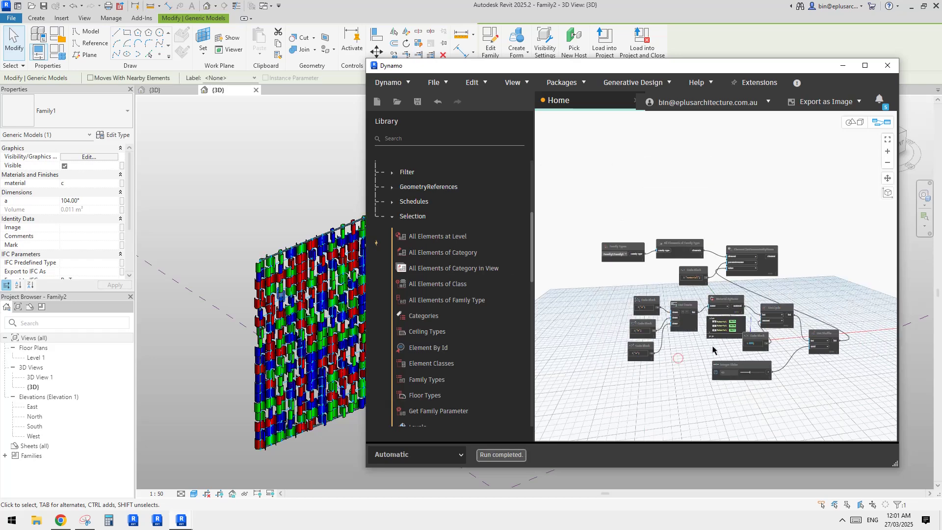
Maximise the Dynamo window and reposition the 200 code block, All Elements of Family Type and Family Types nodes
{"action": "left_click", "coordinate": [870, 69]}
{"action": "scroll", "coordinate": [640, 303], "scroll_direction": "up", "scroll_amount": 4}
{"action": "left_click_drag", "start_coordinate": [639, 303], "coordinate": [650, 317]}
{"action": "scroll", "coordinate": [623, 313], "scroll_direction": "down", "scroll_amount": 3}
{"action": "middle_click_drag", "start_coordinate": [622, 313], "coordinate": [618, 331]}
{"action": "left_click_drag", "start_coordinate": [512, 187], "coordinate": [523, 189]}
{"action": "left_click_drag", "start_coordinate": [428, 187], "coordinate": [439, 193]}
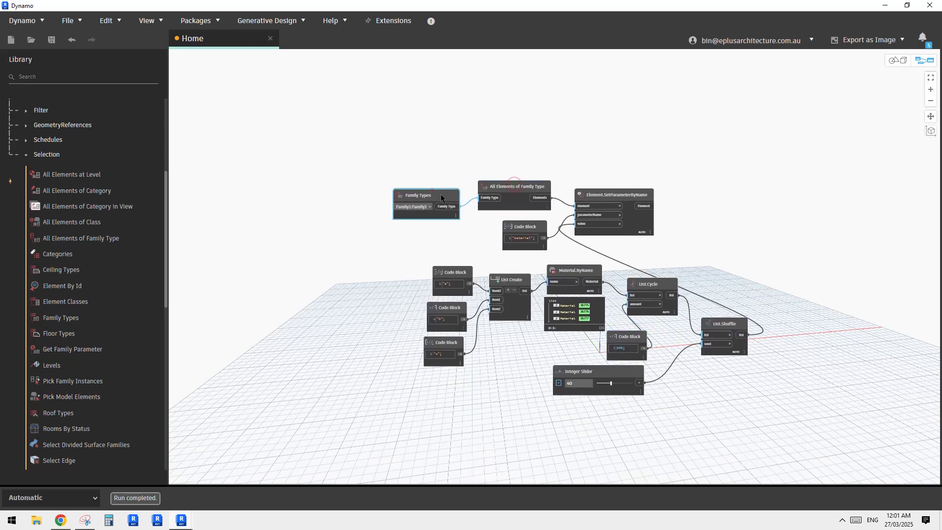
Copy the entire material graph and undo the edits back to the rotation graph with the "a" parameter and 0..500..1 range
{"action": "left_click_drag", "start_coordinate": [823, 145], "coordinate": [339, 448]}
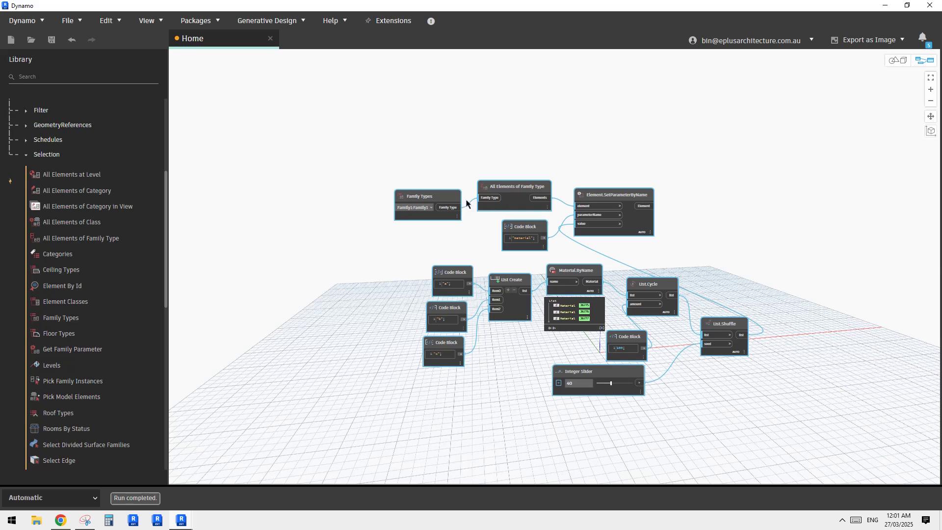
{"action": "key", "text": "ctrl+z"}
{"action": "key", "text": "ctrl+z"}
{"action": "key", "text": "ctrl+z"}
{"action": "key", "text": "ctrl+z"}
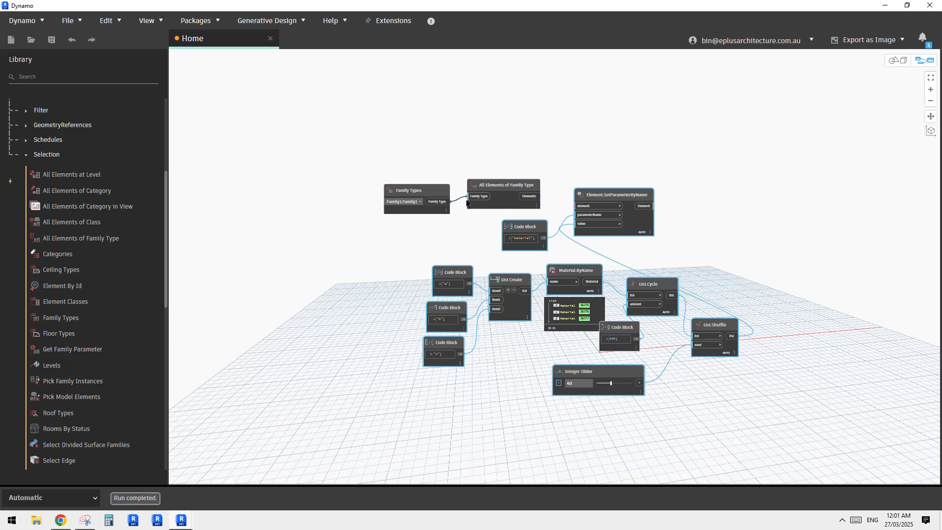
{"action": "key", "text": "ctrl+z"}
{"action": "key", "text": "ctrl+z"}
{"action": "key", "text": "ctrl+z"}
{"action": "key", "text": "ctrl+z"}
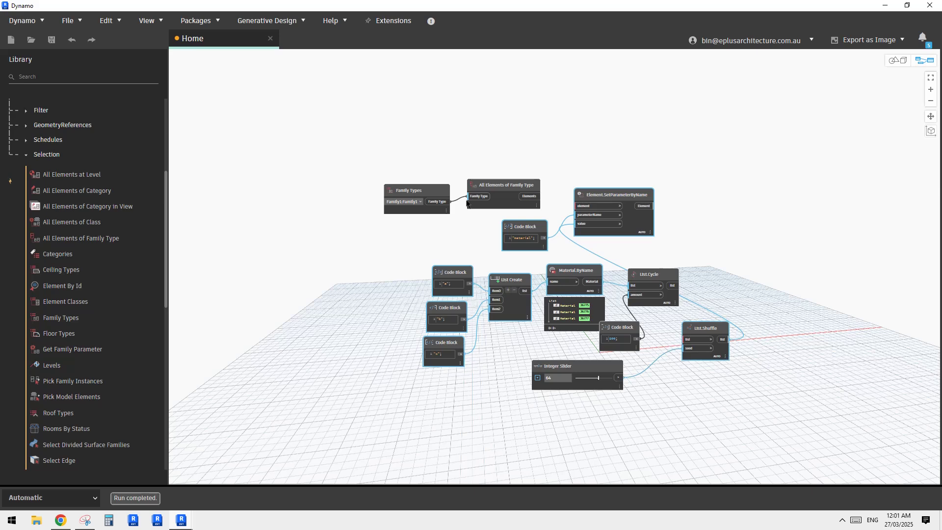
{"action": "key", "text": "ctrl+z"}
{"action": "key", "text": "ctrl+z"}
{"action": "key", "text": "ctrl+z"}
{"action": "key", "text": "ctrl+z"}
{"action": "key", "text": "ctrl+z"}
{"action": "key", "text": "ctrl+z"}
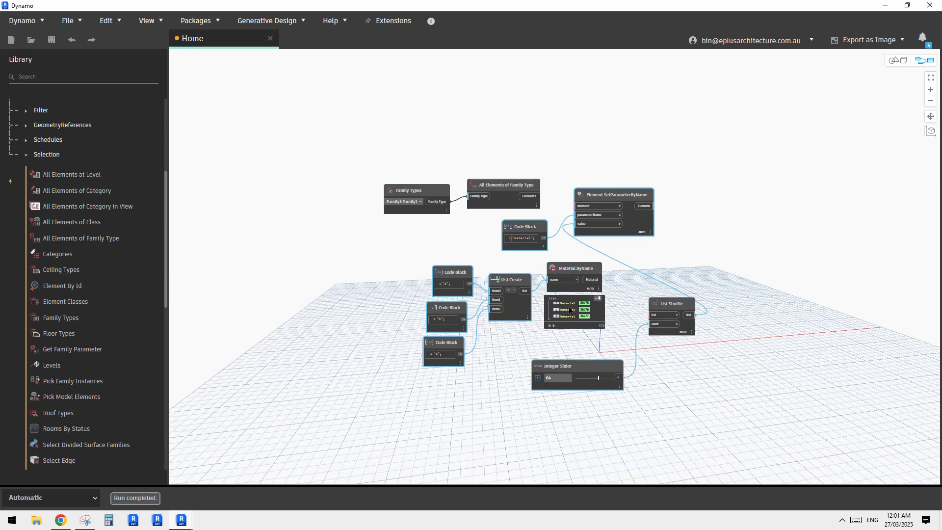
{"action": "key", "text": "ctrl+z"}
{"action": "key", "text": "ctrl+z"}
{"action": "key", "text": "ctrl+z"}
{"action": "key", "text": "ctrl+z"}
{"action": "key", "text": "ctrl+z"}
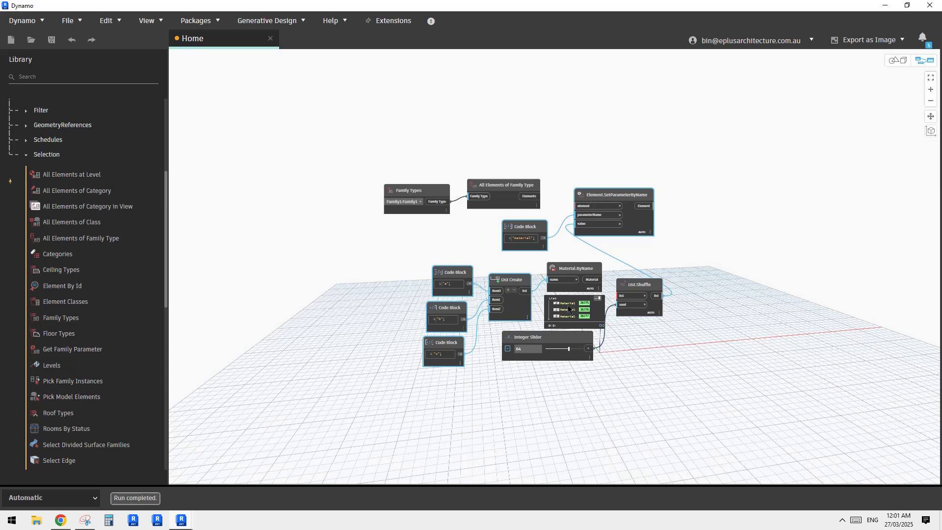
{"action": "key", "text": "ctrl+z"}
{"action": "key", "text": "ctrl+z"}
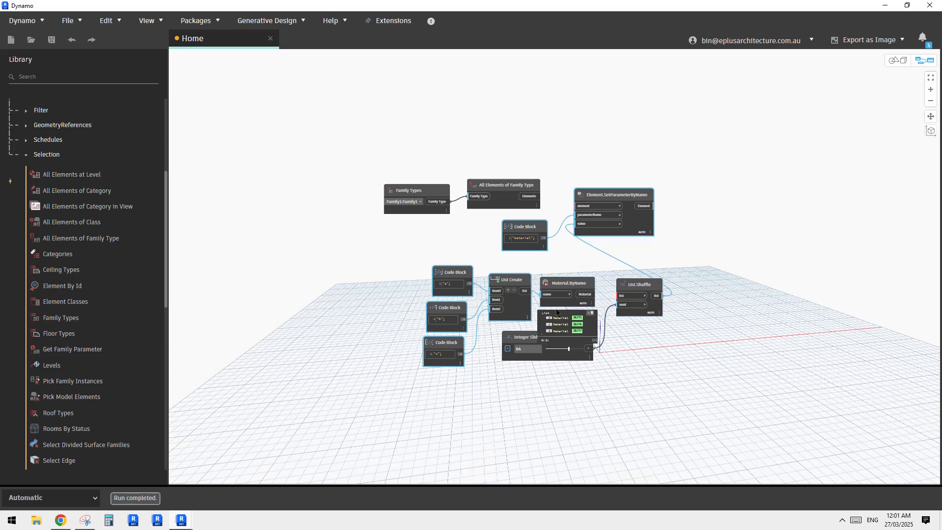
{"action": "key", "text": "ctrl+z"}
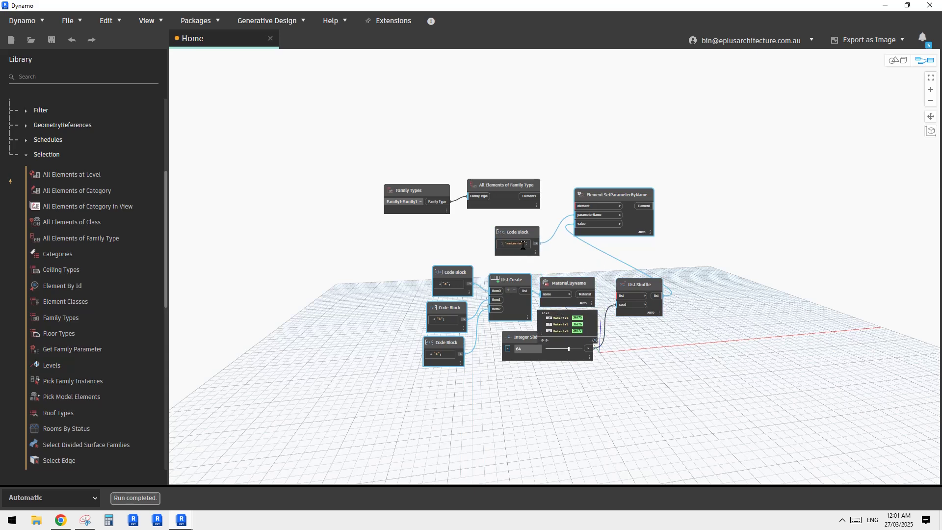
{"action": "key", "text": "ctrl+z"}
{"action": "key", "text": "ctrl+z"}
{"action": "key", "text": "ctrl+z"}
{"action": "key", "text": "ctrl+z"}
{"action": "key", "text": "ctrl+z"}
{"action": "key", "text": "ctrl+z"}
{"action": "key", "text": "ctrl+z"}
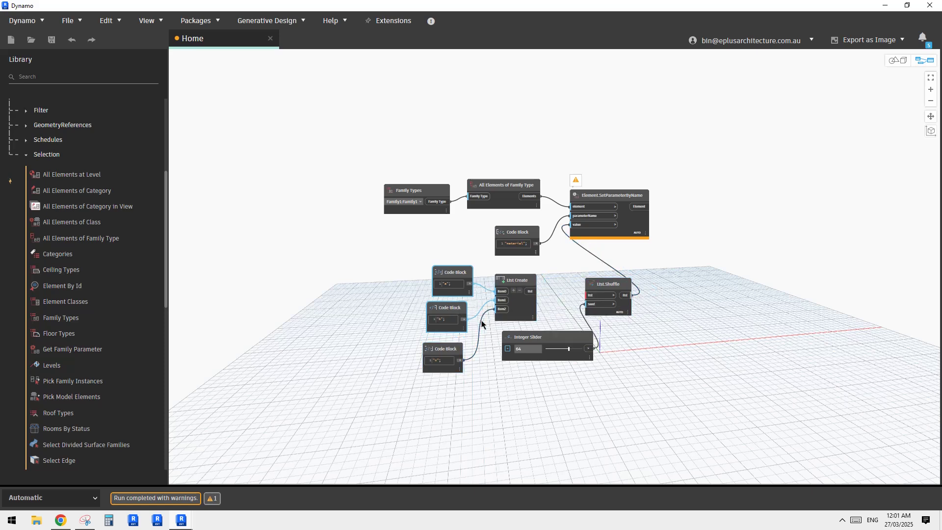
{"action": "key", "text": "ctrl+z"}
{"action": "key", "text": "ctrl+z"}
{"action": "key", "text": "ctrl+z"}
{"action": "key", "text": "ctrl+z"}
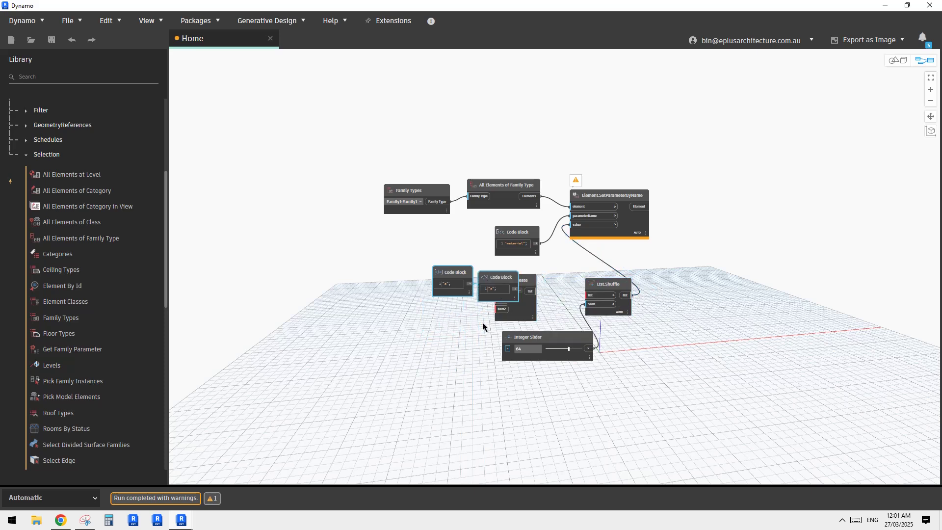
{"action": "key", "text": "ctrl+z"}
{"action": "key", "text": "ctrl+z"}
{"action": "key", "text": "ctrl+z"}
{"action": "key", "text": "ctrl+z"}
{"action": "key", "text": "ctrl+z"}
{"action": "key", "text": "ctrl+z"}
{"action": "key", "text": "ctrl+z"}
{"action": "key", "text": "ctrl+z"}
{"action": "key", "text": "ctrl+z"}
{"action": "key", "text": "ctrl+z"}
{"action": "key", "text": "ctrl+z"}
{"action": "key", "text": "ctrl+z"}
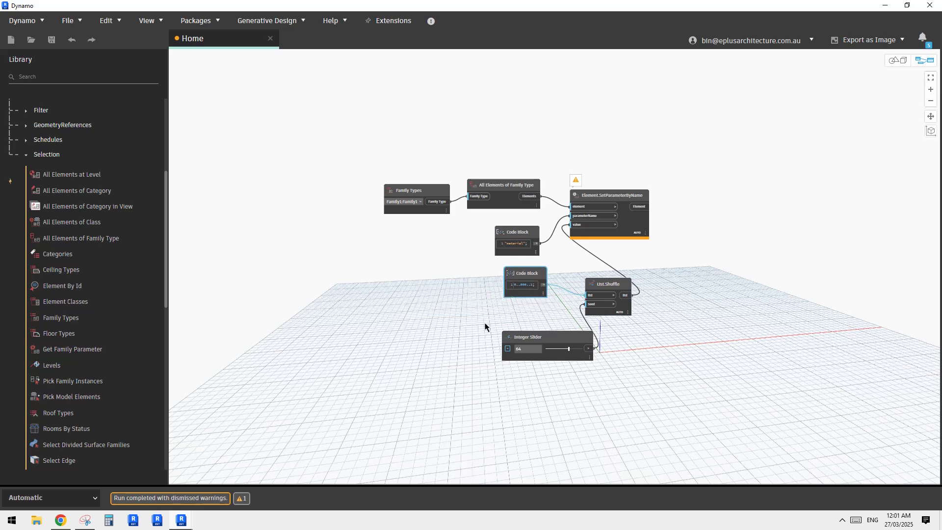
{"action": "key", "text": "ctrl+z"}
{"action": "key", "text": "ctrl+z"}
{"action": "key", "text": "ctrl+z"}
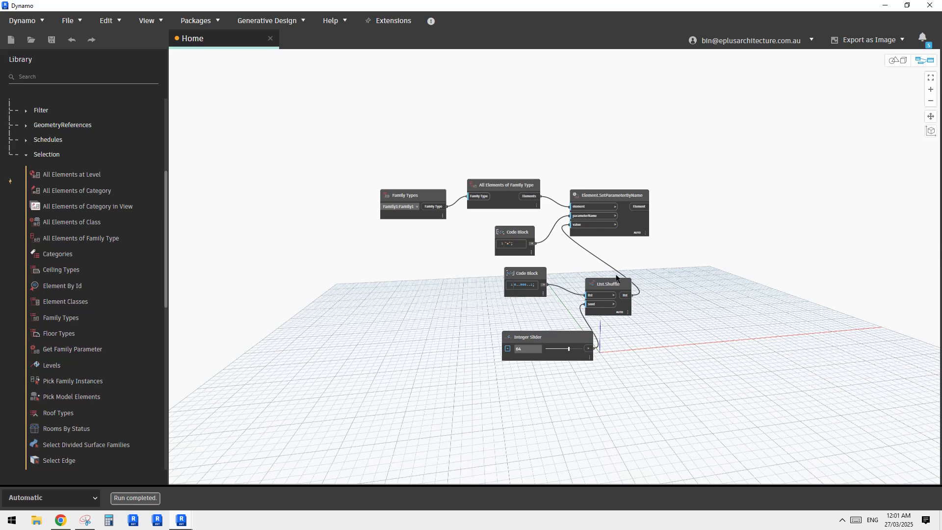
Paste the copied material nodes into the workspace and place the group below the rotation graph
{"action": "scroll", "coordinate": [611, 322], "scroll_direction": "up", "scroll_amount": 3}
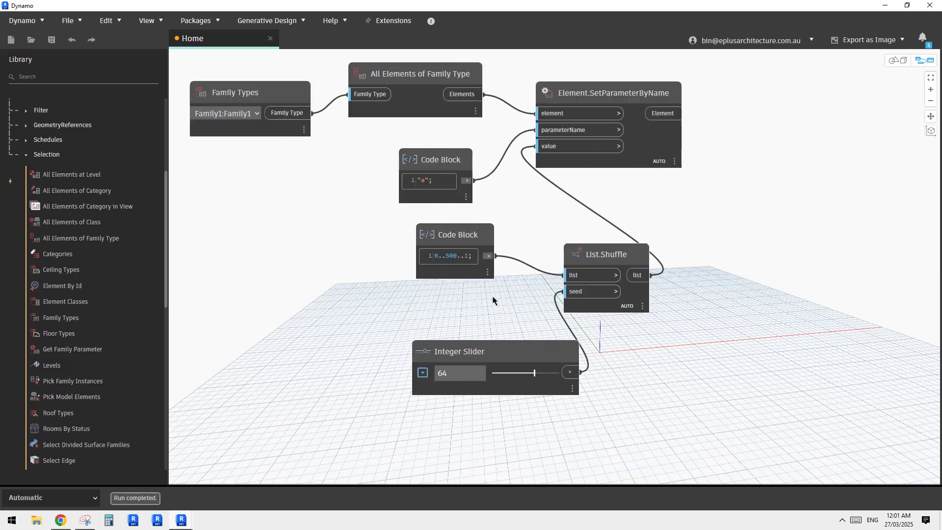
{"action": "middle_click_drag", "start_coordinate": [522, 217], "coordinate": [587, 241]}
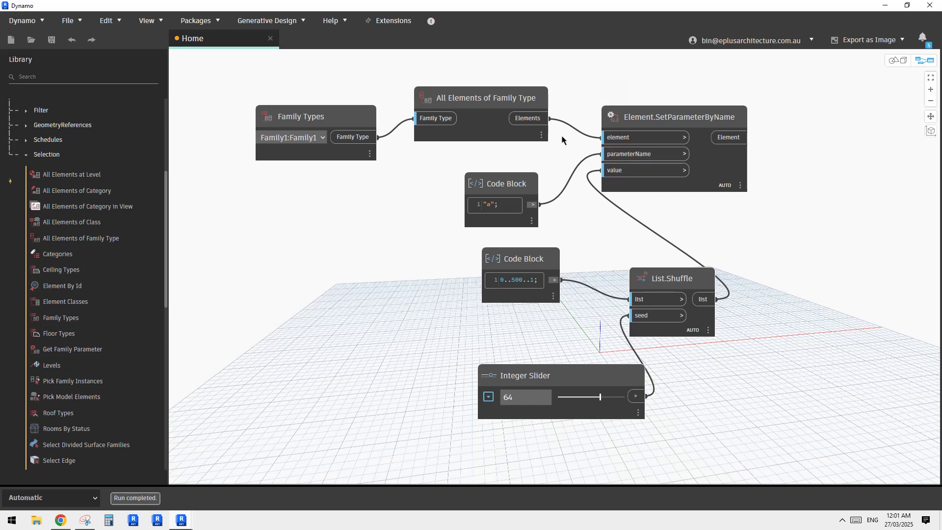
{"action": "mouse_move", "coordinate": [541, 137]}
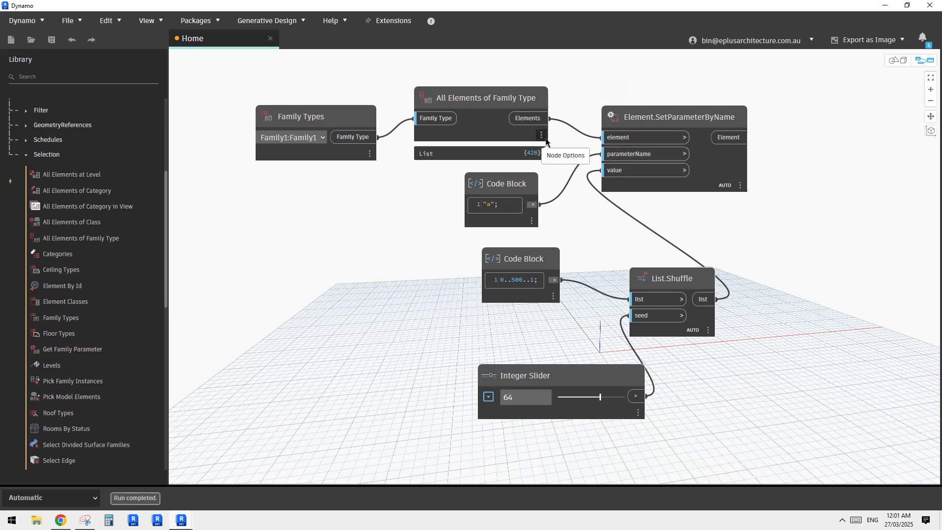
{"action": "scroll", "coordinate": [428, 278], "scroll_direction": "down", "scroll_amount": 10}
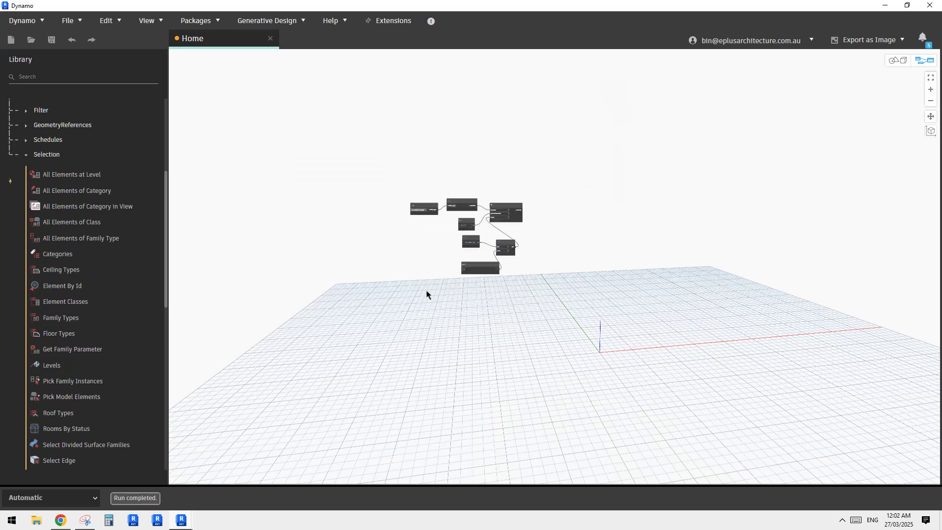
{"action": "middle_click_drag", "start_coordinate": [418, 301], "coordinate": [473, 266]}
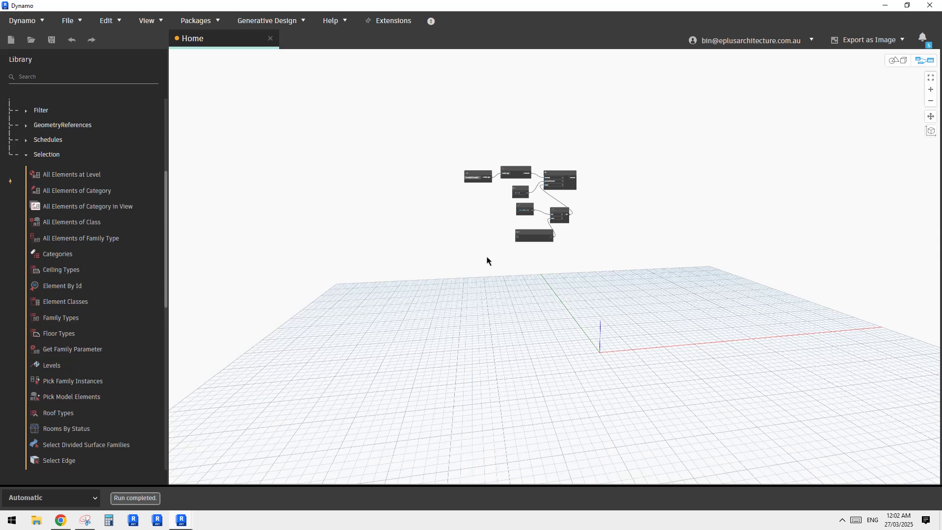
{"action": "key", "text": "ctrl+v"}
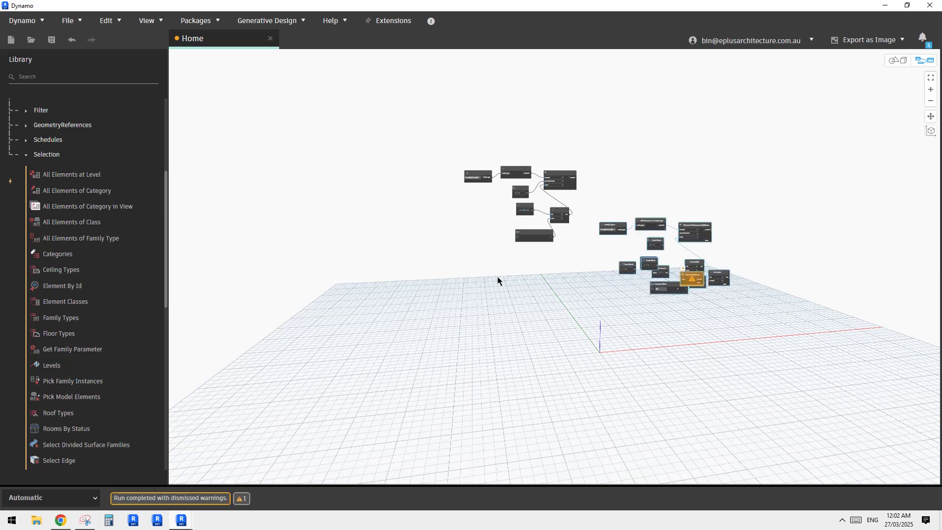
{"action": "scroll", "coordinate": [673, 255], "scroll_direction": "up", "scroll_amount": 3}
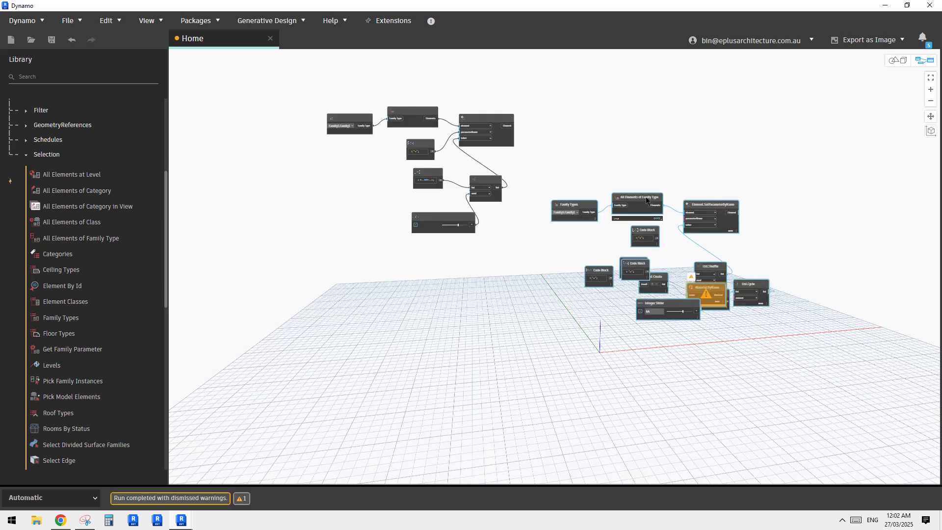
{"action": "left_click_drag", "start_coordinate": [646, 199], "coordinate": [440, 292]}
{"action": "middle_click_drag", "start_coordinate": [508, 198], "coordinate": [573, 178]}
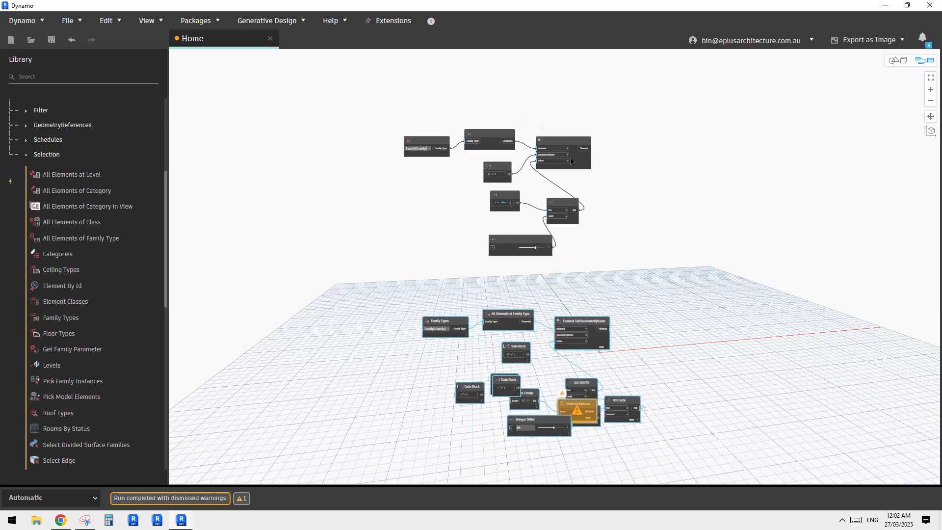
Shift the pasted material node group slightly upward and deselect it
{"action": "scroll", "coordinate": [584, 334], "scroll_direction": "up", "scroll_amount": 5}
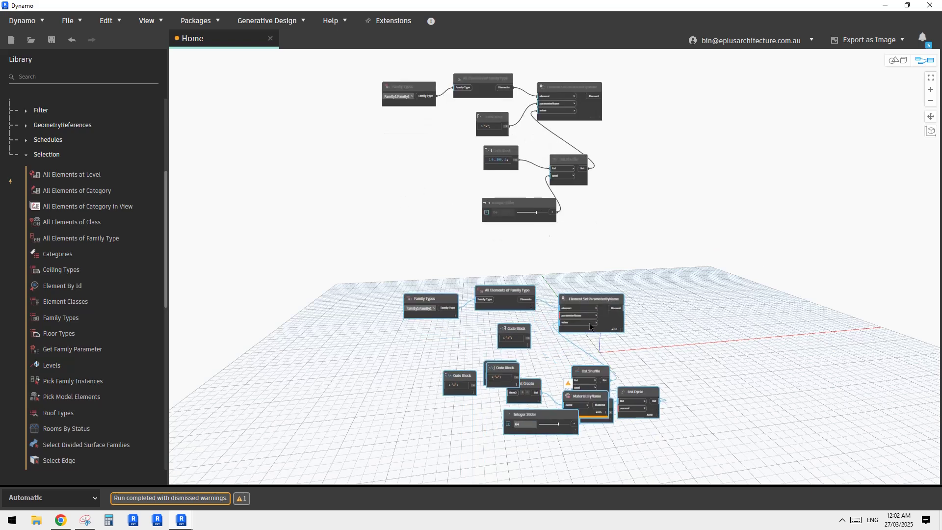
{"action": "middle_click_drag", "start_coordinate": [681, 288], "coordinate": [739, 255]}
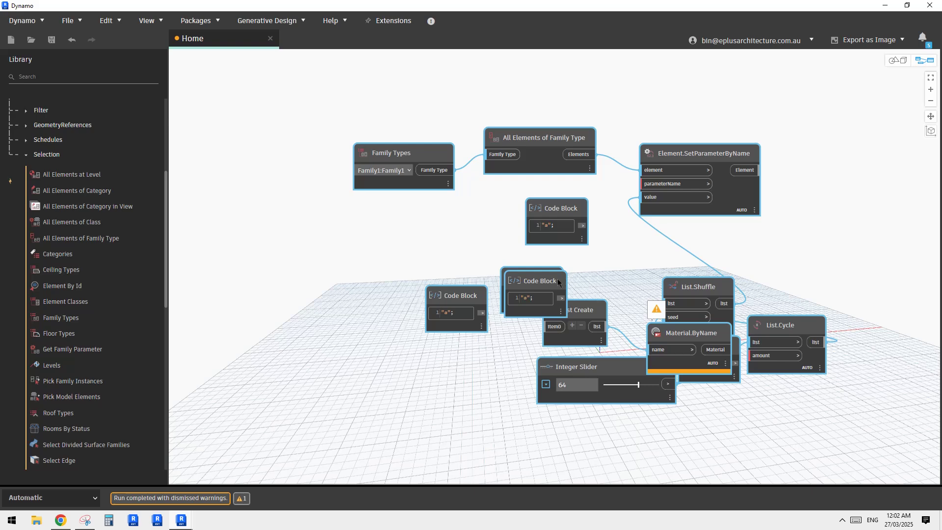
{"action": "left_click_drag", "start_coordinate": [528, 284], "coordinate": [531, 265]}
{"action": "left_click", "coordinate": [625, 241]}
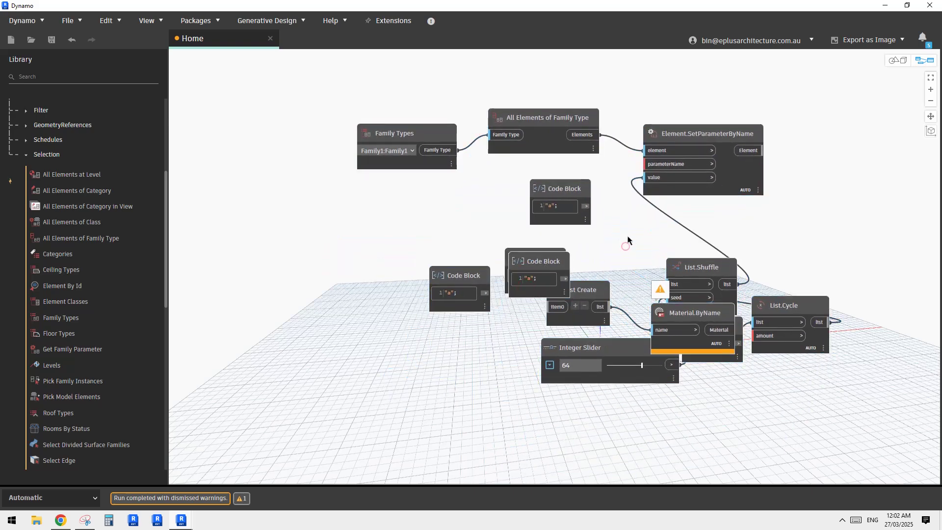
Spread out the four overlapping "a" code blocks so that each one stands separately beside the List Create node
{"action": "left_click_drag", "start_coordinate": [560, 186], "coordinate": [499, 186]}
{"action": "left_click_drag", "start_coordinate": [568, 285], "coordinate": [452, 253]}
{"action": "left_click_drag", "start_coordinate": [540, 258], "coordinate": [441, 345]}
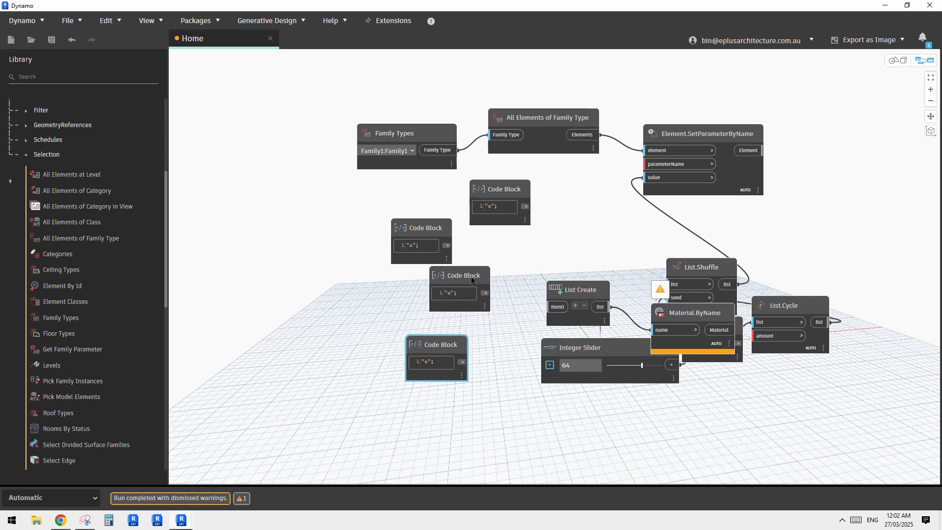
{"action": "left_click_drag", "start_coordinate": [467, 277], "coordinate": [453, 285]}
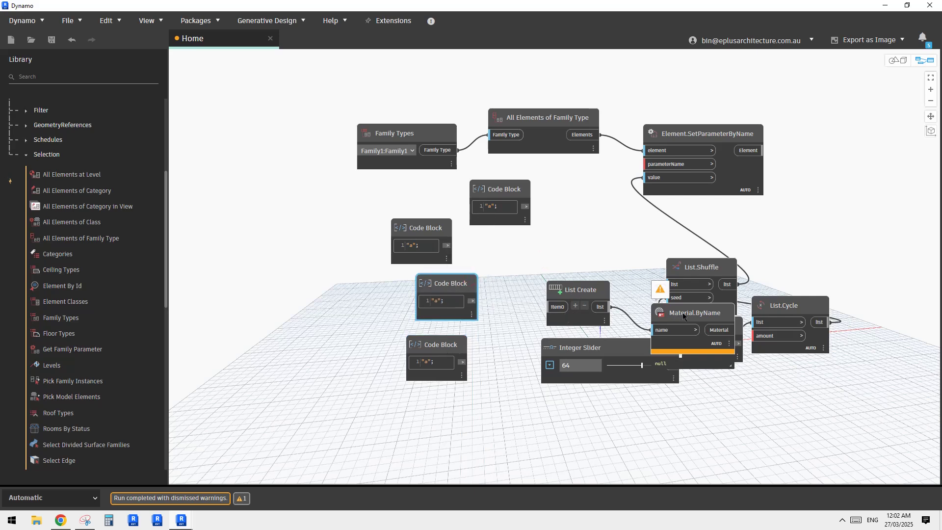
Rearrange the Integer Slider, Material.ByName, List Create, List.Shuffle and List.Cycle nodes so they no longer overlap
{"action": "left_click_drag", "start_coordinate": [621, 348], "coordinate": [626, 408]}
{"action": "left_click_drag", "start_coordinate": [688, 317], "coordinate": [596, 349]}
{"action": "left_click_drag", "start_coordinate": [581, 290], "coordinate": [528, 272]}
{"action": "left_click_drag", "start_coordinate": [696, 266], "coordinate": [749, 307]}
{"action": "left_click_drag", "start_coordinate": [807, 330], "coordinate": [893, 330]}
{"action": "middle_click_drag", "start_coordinate": [508, 305], "coordinate": [473, 299]}
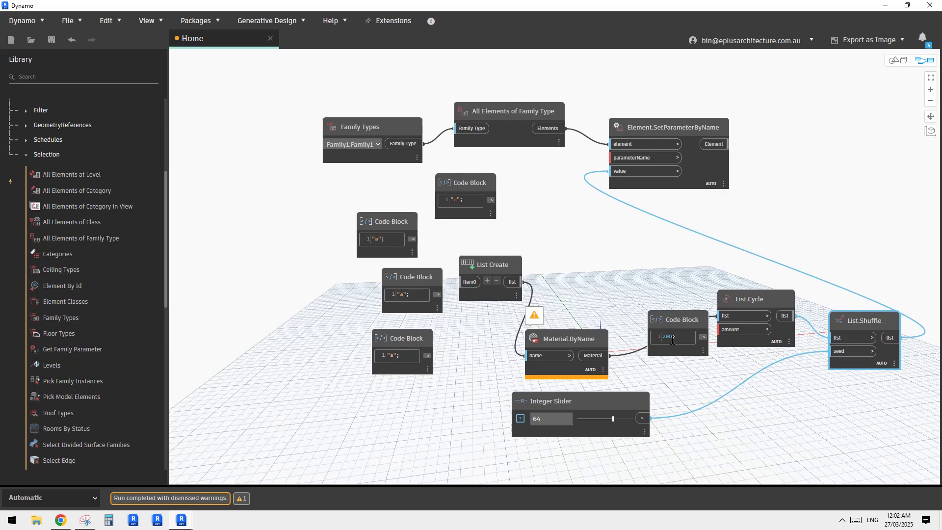
{"action": "left_click_drag", "start_coordinate": [552, 337], "coordinate": [566, 332]}
{"action": "left_click", "coordinate": [491, 277]}
Change the two lower code blocks to "b" and "c", and delete the surplus "a" code block above them
{"action": "double_click", "coordinate": [403, 295]}
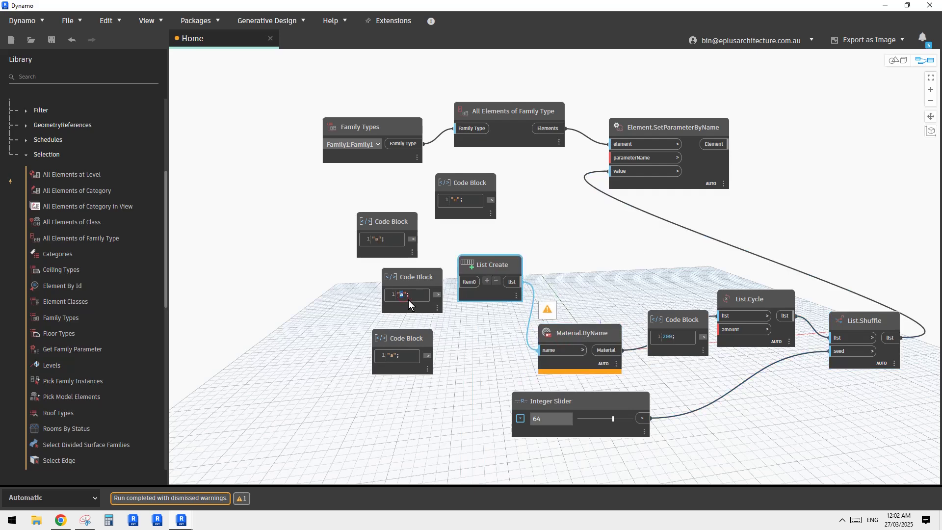
{"action": "type", "text": "b"}
{"action": "double_click", "coordinate": [392, 356]}
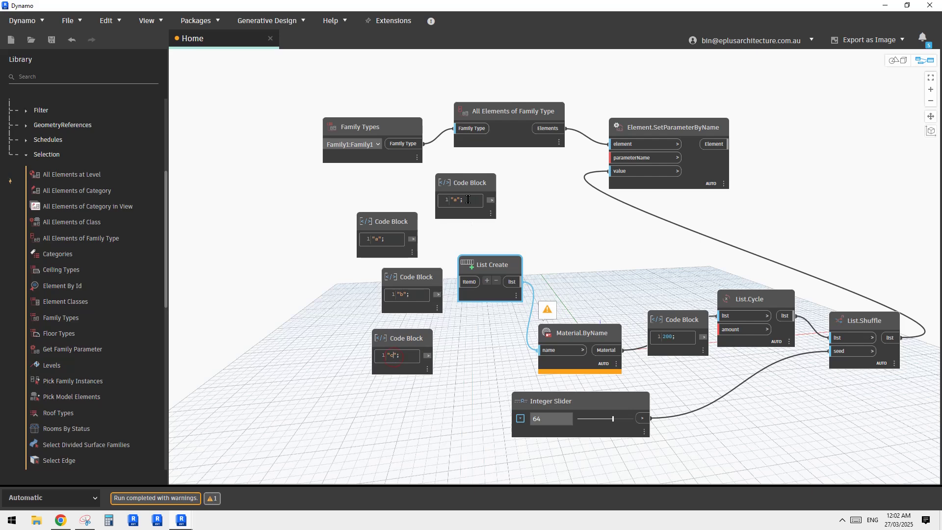
{"action": "left_click", "coordinate": [473, 185]}
{"action": "key", "text": "Delete"}
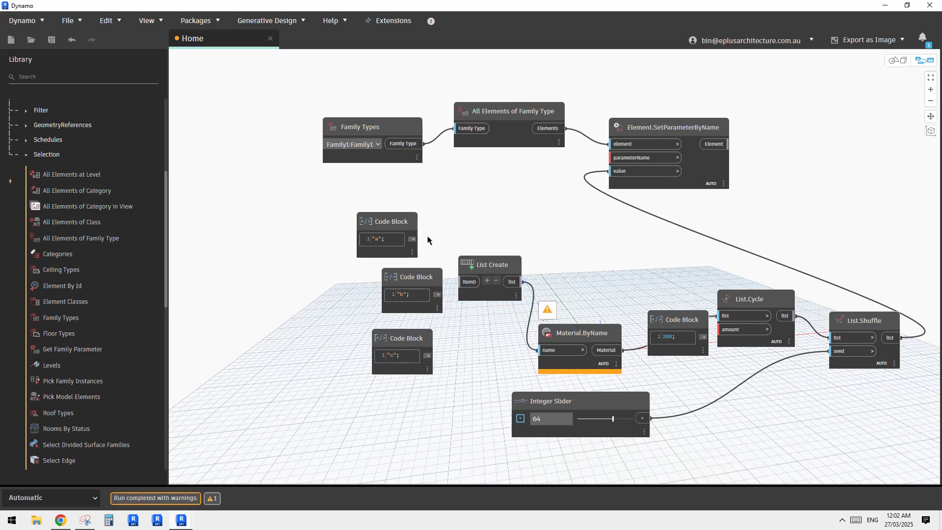
Add two more inputs to List Create and connect the "a", "b" and "c" code blocks to item0, item1 and item2
{"action": "left_click", "coordinate": [486, 281]}
{"action": "left_click", "coordinate": [486, 281]}
{"action": "left_click", "coordinate": [466, 282]}
{"action": "left_click", "coordinate": [418, 239]}
{"action": "left_click", "coordinate": [463, 293]}
{"action": "left_click", "coordinate": [437, 294]}
{"action": "left_click", "coordinate": [463, 308]}
{"action": "left_click", "coordinate": [428, 354]}
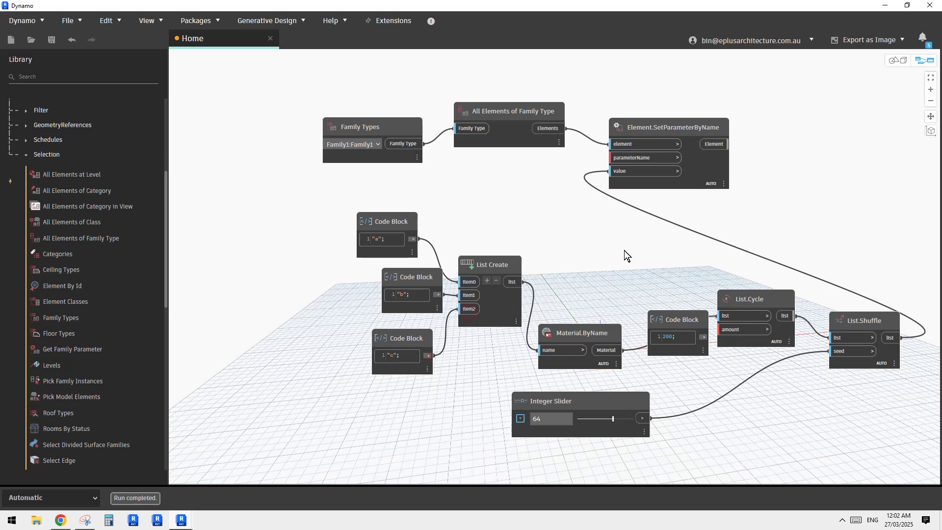
Move the 200 code block below List.Cycle and connect it to that node's amount input, tidying the neighbouring nodes
{"action": "middle_click_drag", "start_coordinate": [867, 202], "coordinate": [799, 190]}
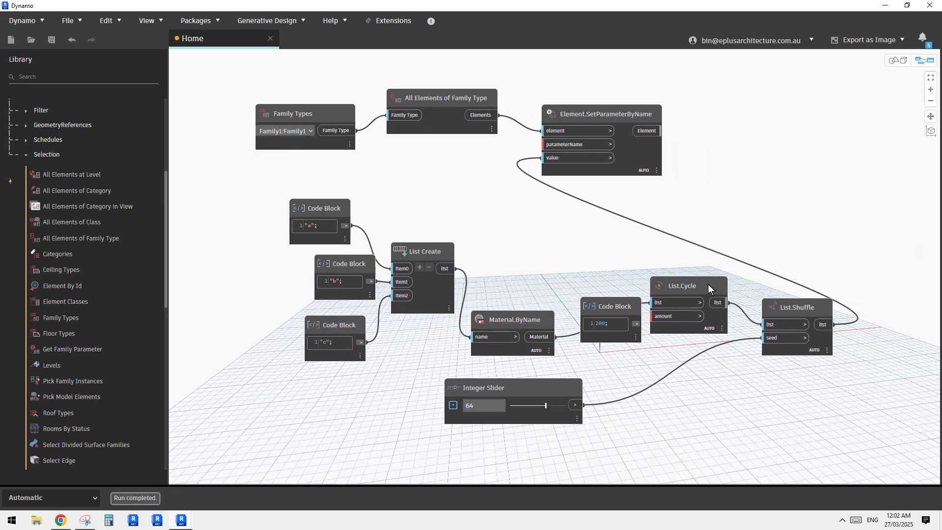
{"action": "left_click_drag", "start_coordinate": [711, 286], "coordinate": [717, 286]}
{"action": "left_click_drag", "start_coordinate": [627, 310], "coordinate": [631, 338]}
{"action": "left_click", "coordinate": [669, 315]}
{"action": "left_click", "coordinate": [641, 353]}
{"action": "middle_click_drag", "start_coordinate": [675, 348], "coordinate": [655, 348]}
{"action": "left_click_drag", "start_coordinate": [778, 308], "coordinate": [782, 312]}
{"action": "middle_click_drag", "start_coordinate": [418, 173], "coordinate": [502, 221]}
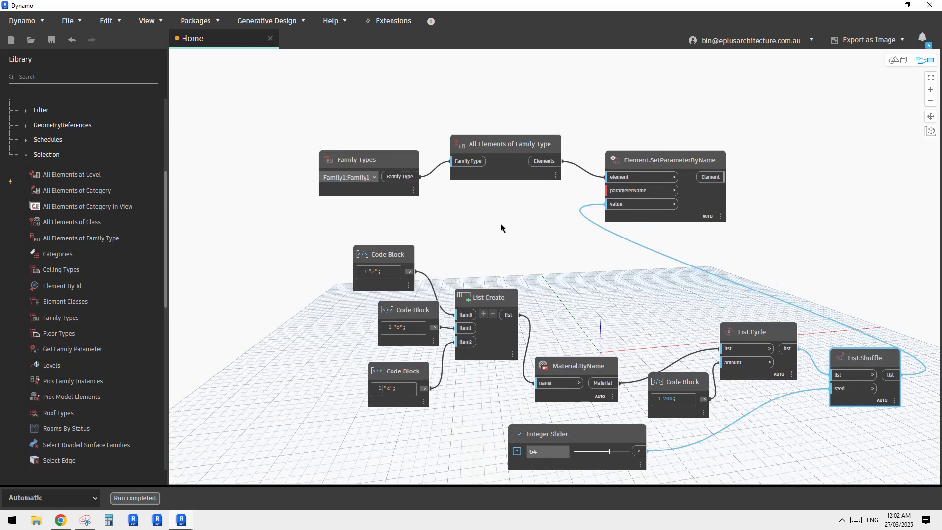
Create a "material" code block and connect it to the parameterName input of Element.SetParameterByName
{"action": "double_click", "coordinate": [504, 212]}
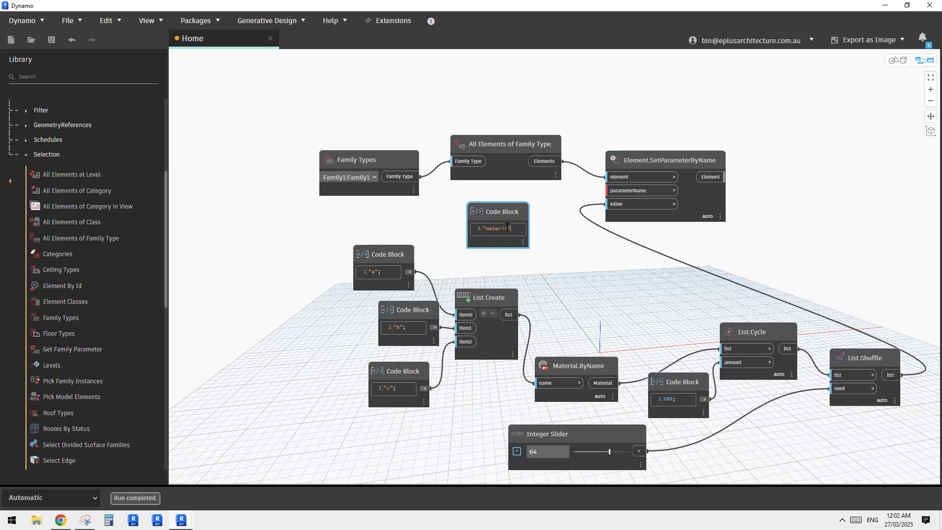
{"action": "left_click", "coordinate": [561, 245]}
{"action": "left_click", "coordinate": [532, 230]}
{"action": "left_click", "coordinate": [618, 192]}
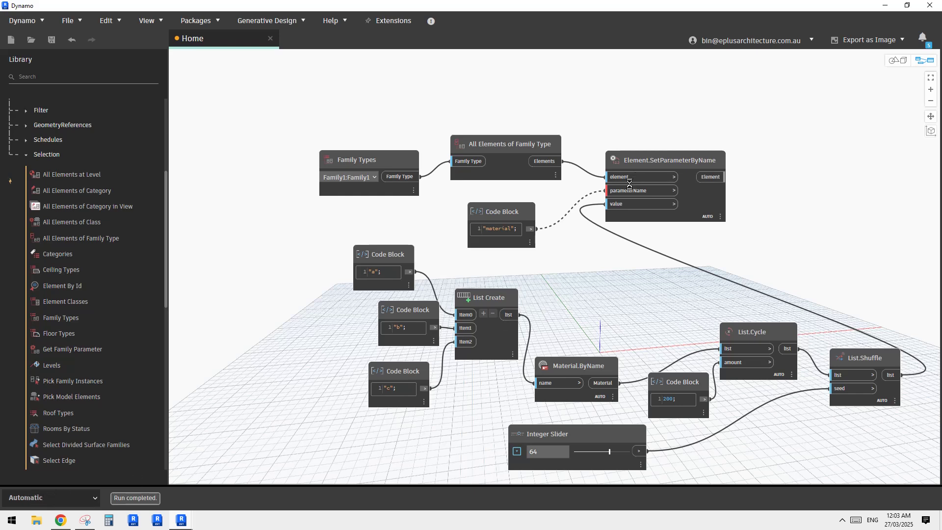
{"action": "left_click", "coordinate": [613, 191]}
Examine the rotation and material graphs together, with the Dynamo window reduced beside the coloured screen in Revit
{"action": "scroll", "coordinate": [428, 293], "scroll_direction": "down", "scroll_amount": 3}
{"action": "scroll", "coordinate": [590, 107], "scroll_direction": "down", "scroll_amount": 2}
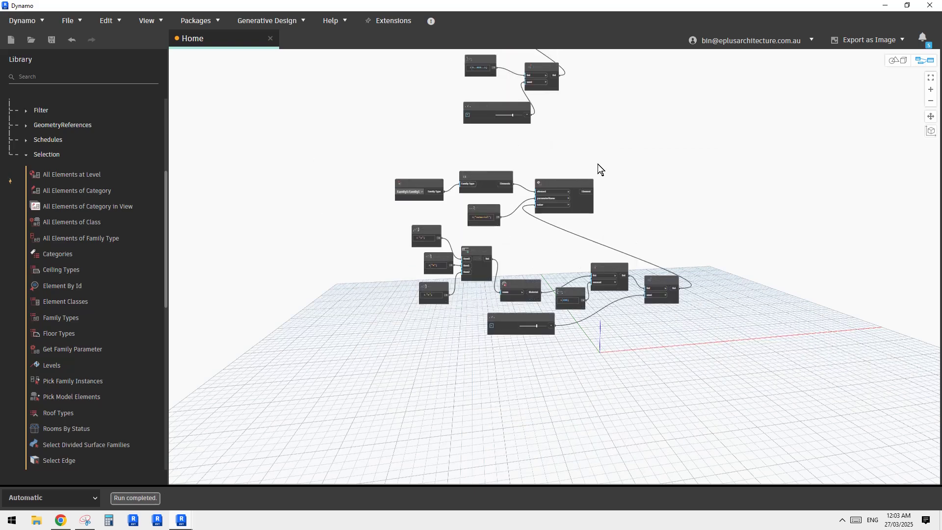
{"action": "middle_click_drag", "start_coordinate": [595, 143], "coordinate": [613, 246]}
{"action": "scroll", "coordinate": [534, 211], "scroll_direction": "up", "scroll_amount": 3}
{"action": "scroll", "coordinate": [653, 268], "scroll_direction": "down", "scroll_amount": 3}
{"action": "middle_click_drag", "start_coordinate": [695, 259], "coordinate": [680, 243]}
{"action": "left_click_drag", "start_coordinate": [562, 6], "coordinate": [619, 53]}
{"action": "scroll", "coordinate": [695, 287], "scroll_direction": "down", "scroll_amount": 3}
{"action": "scroll", "coordinate": [761, 245], "scroll_direction": "up", "scroll_amount": 3}
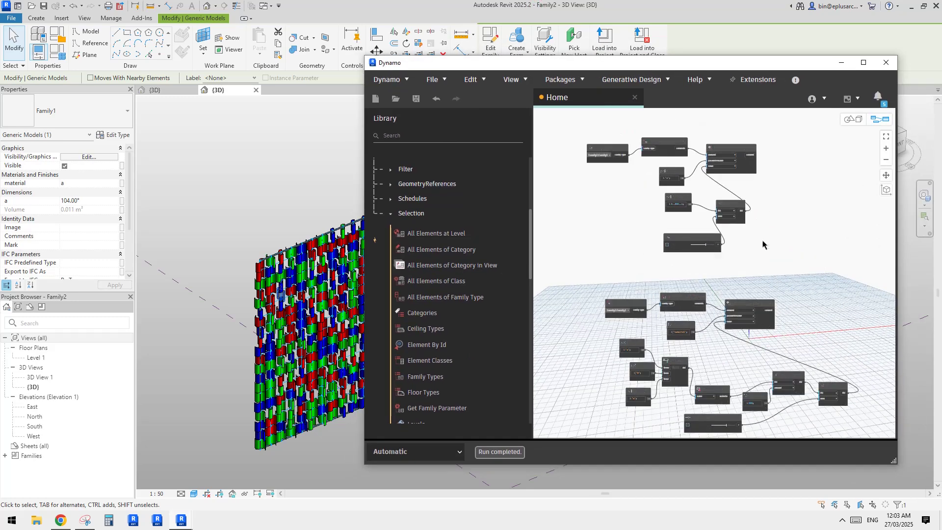
{"action": "scroll", "coordinate": [760, 253], "scroll_direction": "down", "scroll_amount": 2}
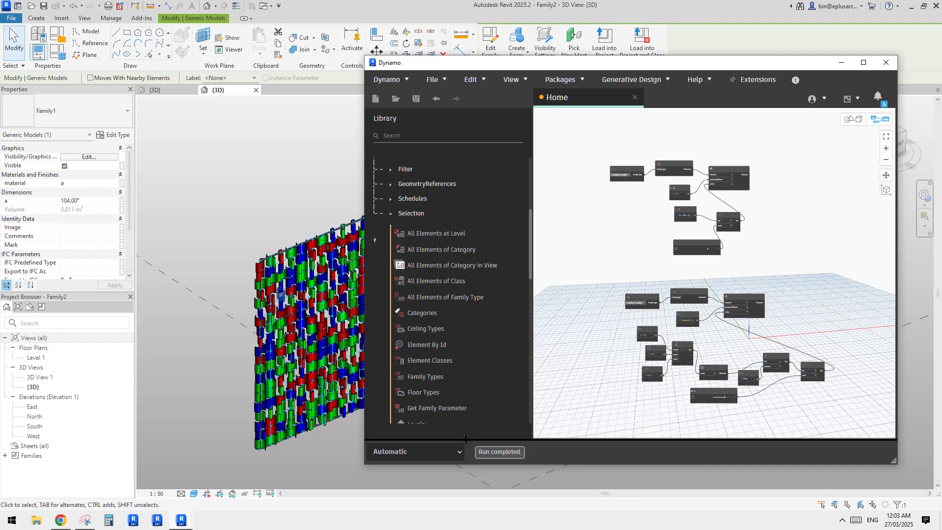
Set the graph's run mode to Manual and maximise the Dynamo window
{"action": "left_click", "coordinate": [461, 451]}
{"action": "left_click", "coordinate": [386, 470]}
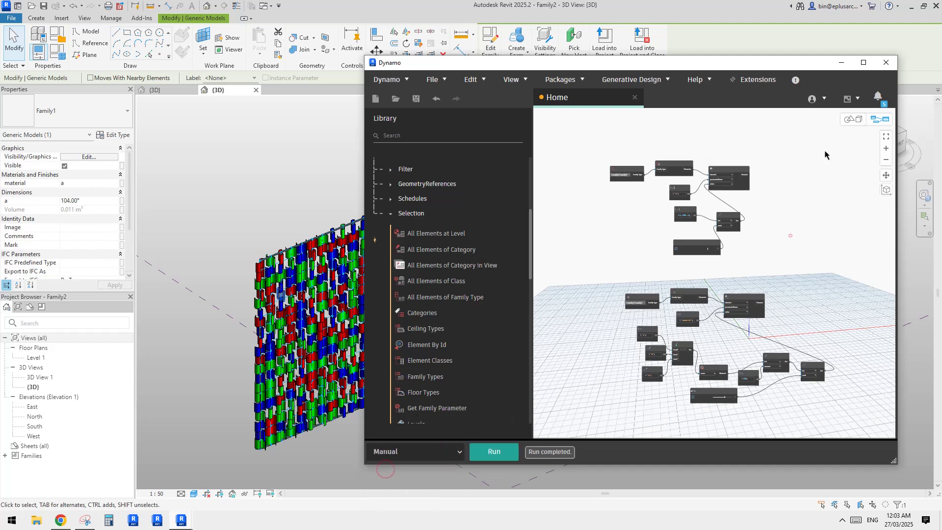
{"action": "left_click", "coordinate": [864, 64]}
Review the completed material graph's nodes and connections, and close Dynamo
{"action": "scroll", "coordinate": [353, 210], "scroll_direction": "up", "scroll_amount": 3}
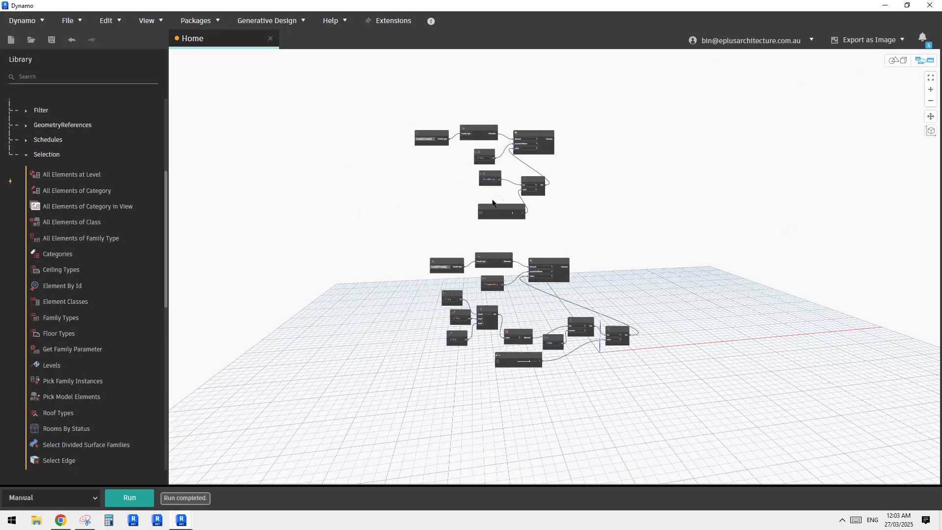
{"action": "scroll", "coordinate": [493, 204], "scroll_direction": "up", "scroll_amount": 4}
{"action": "left_click_drag", "start_coordinate": [606, 317], "coordinate": [542, 293]}
{"action": "middle_click_drag", "start_coordinate": [663, 277], "coordinate": [705, 328]}
{"action": "scroll", "coordinate": [705, 327], "scroll_direction": "up", "scroll_amount": 1}
{"action": "middle_click_drag", "start_coordinate": [640, 245], "coordinate": [639, 263]}
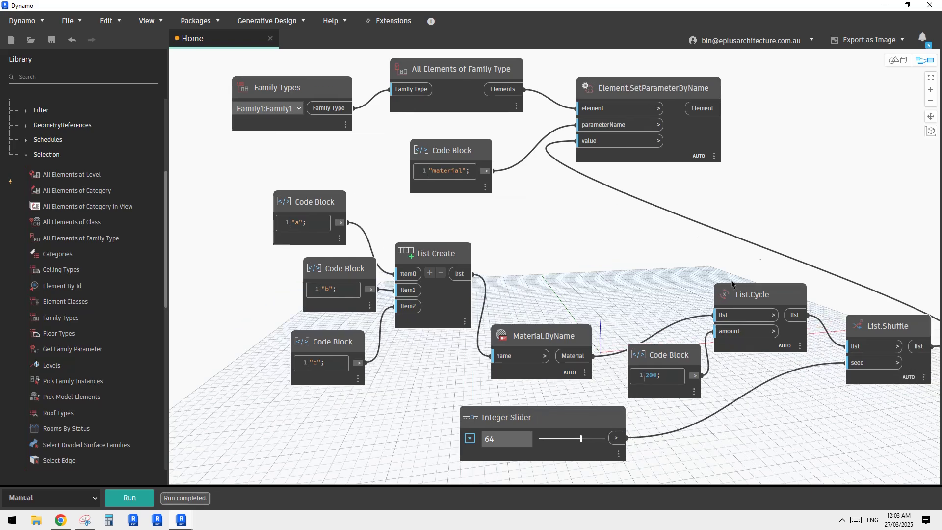
{"action": "middle_click_drag", "start_coordinate": [719, 286], "coordinate": [723, 291]}
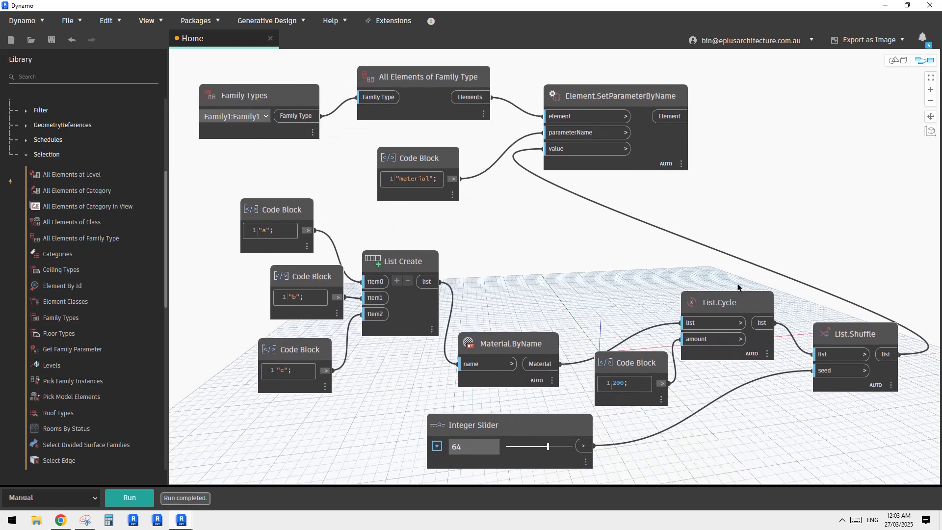
{"action": "left_click", "coordinate": [929, 6]}
{"action": "left_click", "coordinate": [495, 289]}
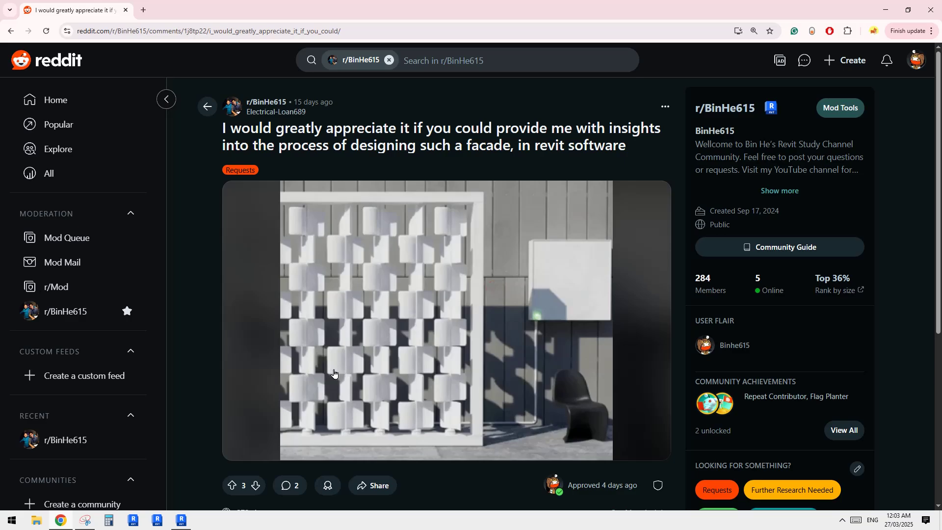
Switch to Revit, deselect the module and examine the coloured perforated screen from several angles
{"action": "left_click", "coordinate": [184, 525]}
{"action": "scroll", "coordinate": [420, 354], "scroll_direction": "up", "scroll_amount": 3}
{"action": "middle_click_drag", "start_coordinate": [422, 355], "coordinate": [544, 343]}
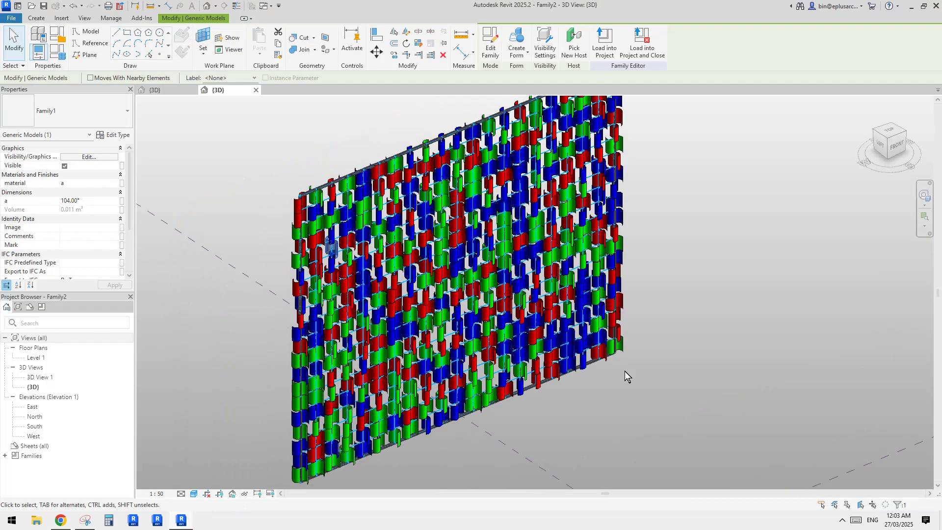
{"action": "left_click", "coordinate": [644, 371]}
{"action": "middle_click_drag", "start_coordinate": [456, 317], "coordinate": [468, 321]}
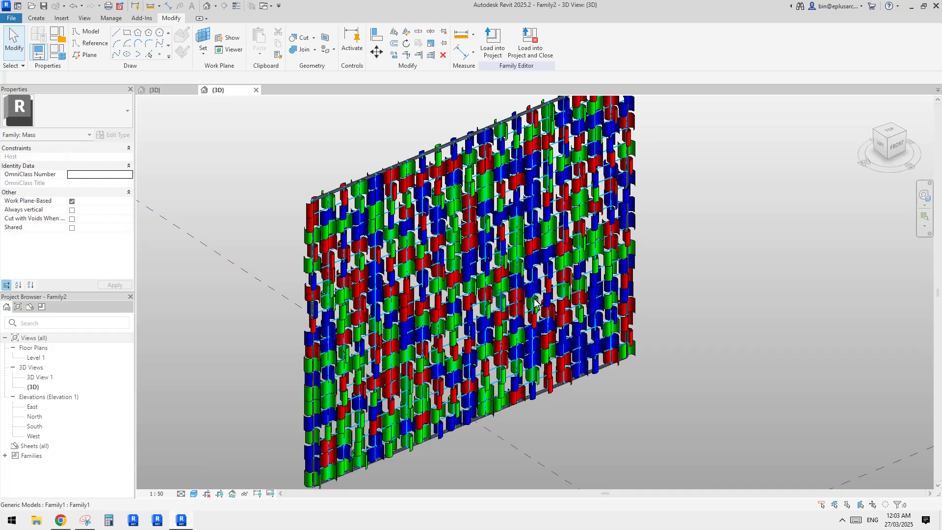
{"action": "middle_click_drag", "start_coordinate": [533, 309], "coordinate": [717, 272], "text": "shift"}
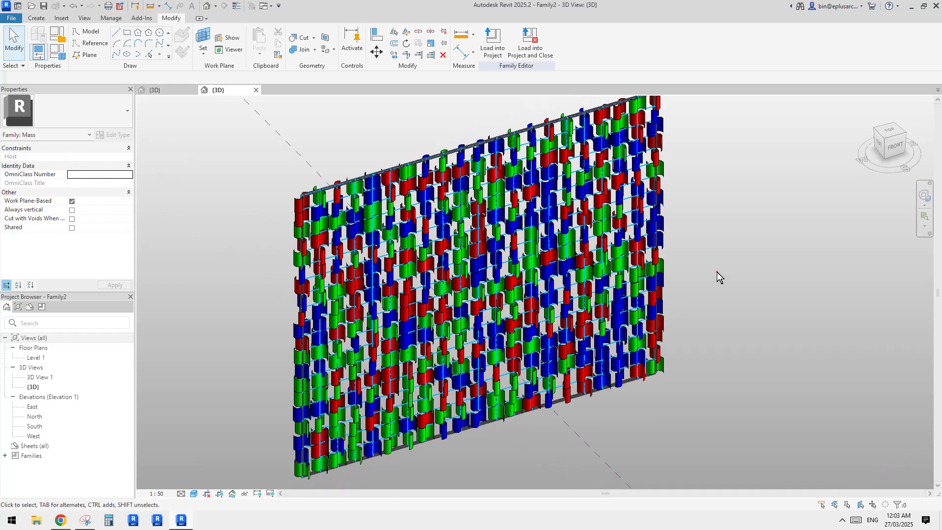
{"action": "middle_click_drag", "start_coordinate": [552, 286], "coordinate": [553, 319], "text": "shift"}
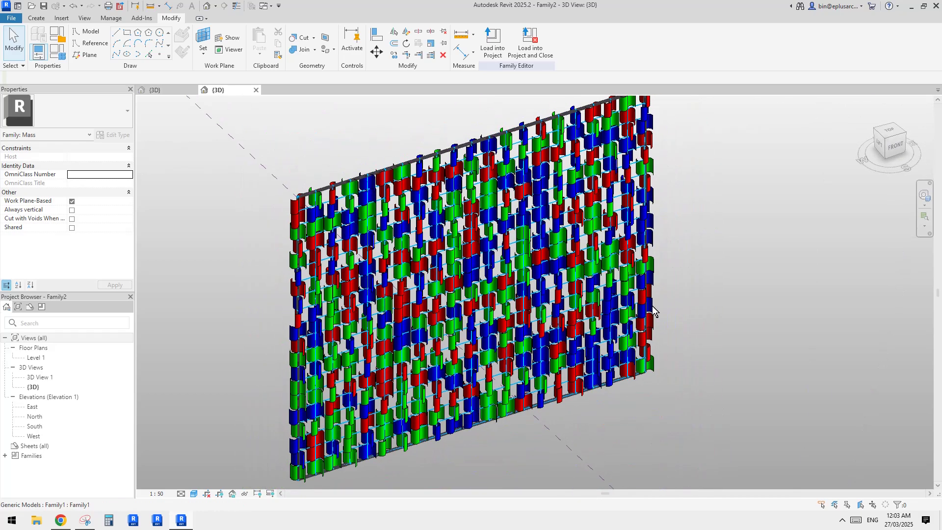
{"action": "scroll", "coordinate": [745, 271], "scroll_direction": "up", "scroll_amount": 1}
{"action": "middle_click_drag", "start_coordinate": [711, 269], "coordinate": [713, 270]}
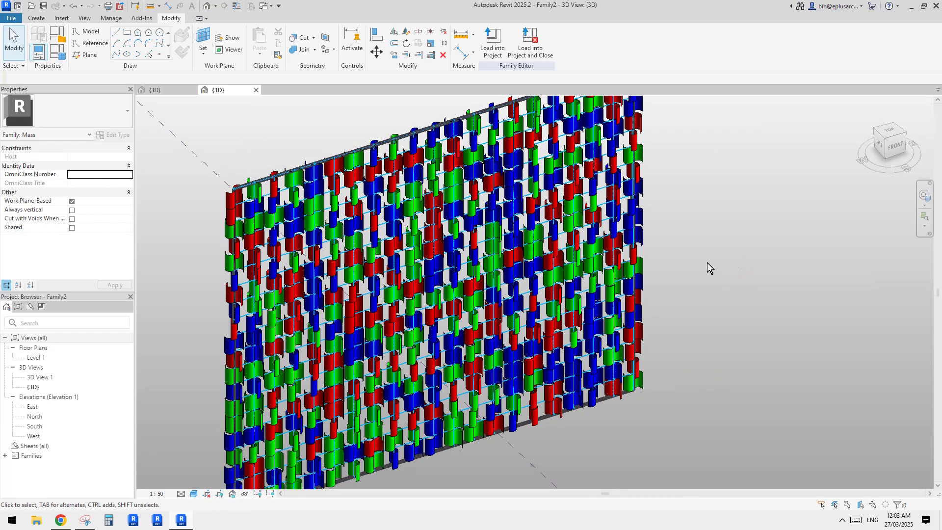